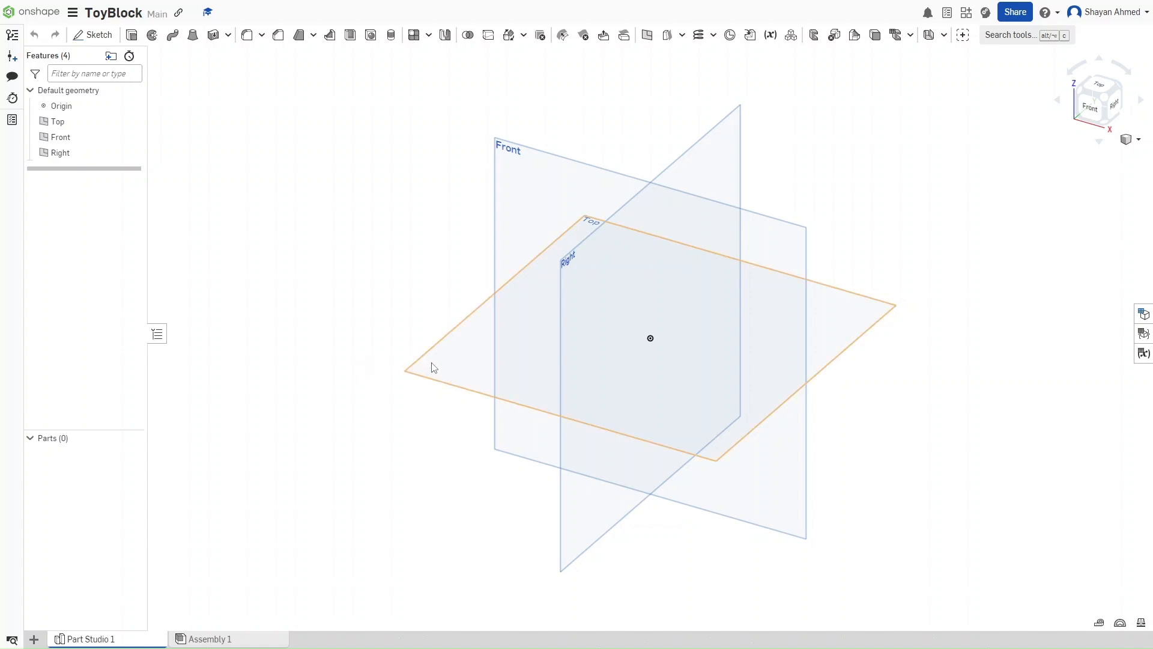
# - Sketch a centre-point rectangle on the Top plane, centred on the origin, 1.252 in wide and 0.622 in high
pyautogui.click(434, 367)
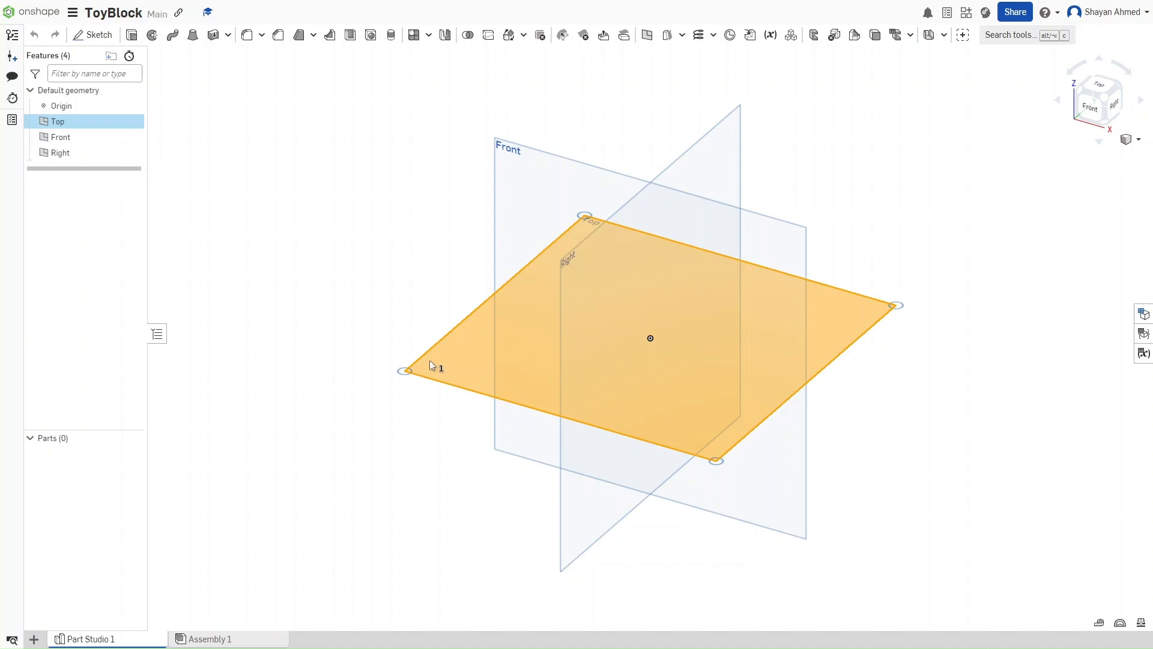
pyautogui.hotkey('shift', 's')
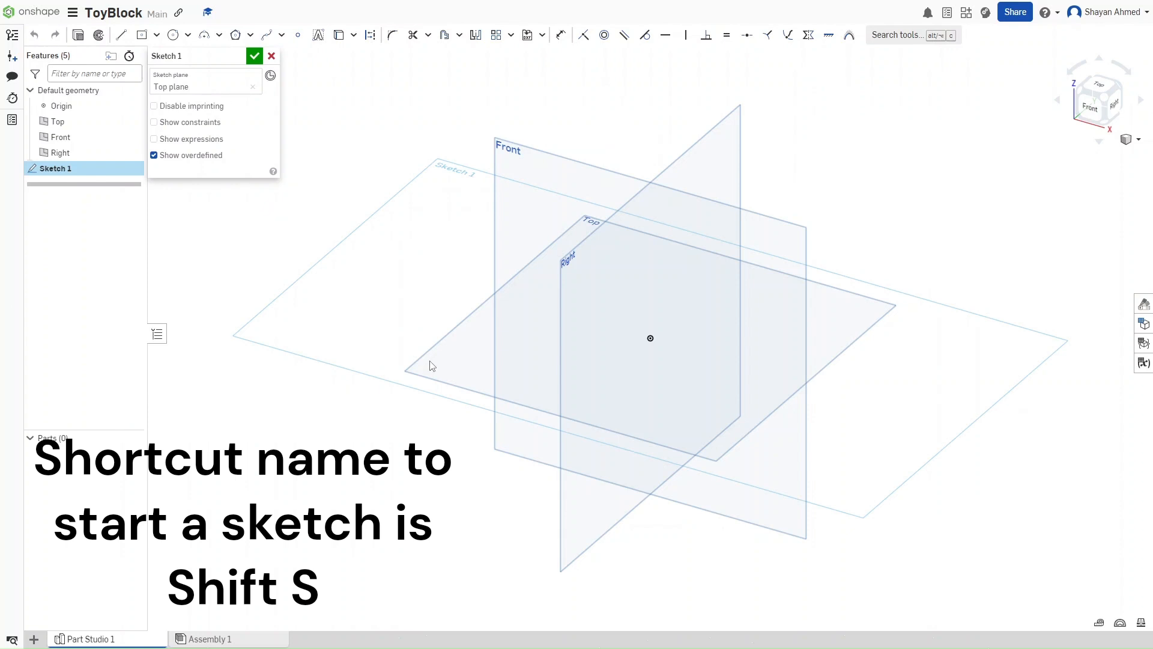
pyautogui.hotkey('shift', '5')
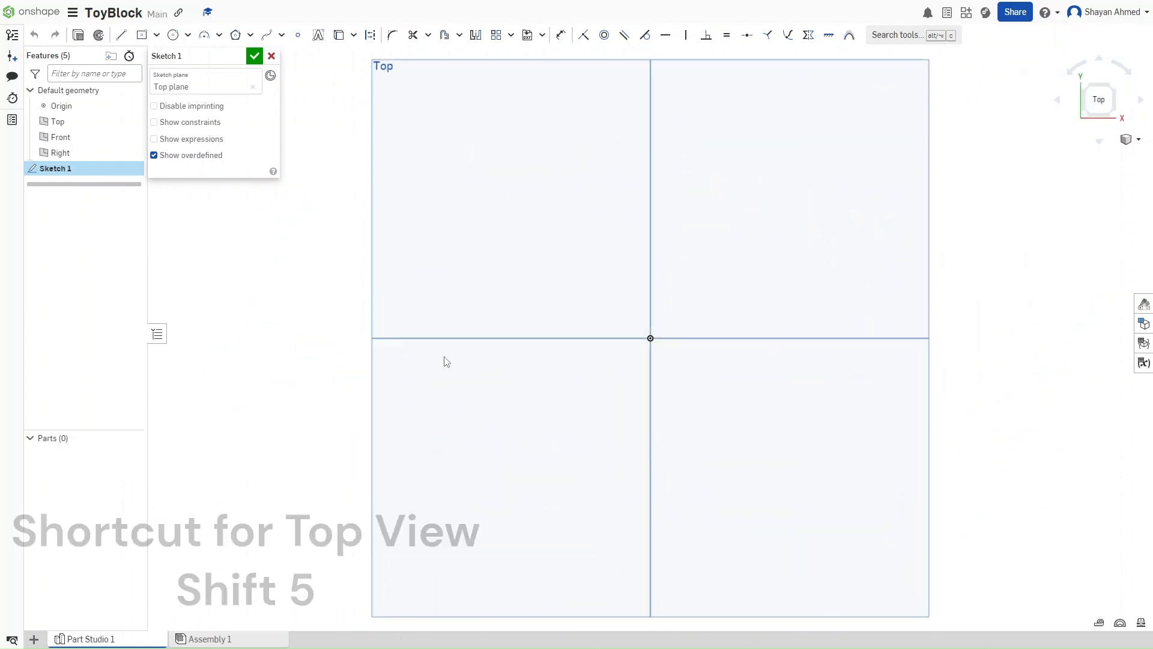
pyautogui.press('g')
pyautogui.click(651, 338)
pyautogui.click(844, 178)
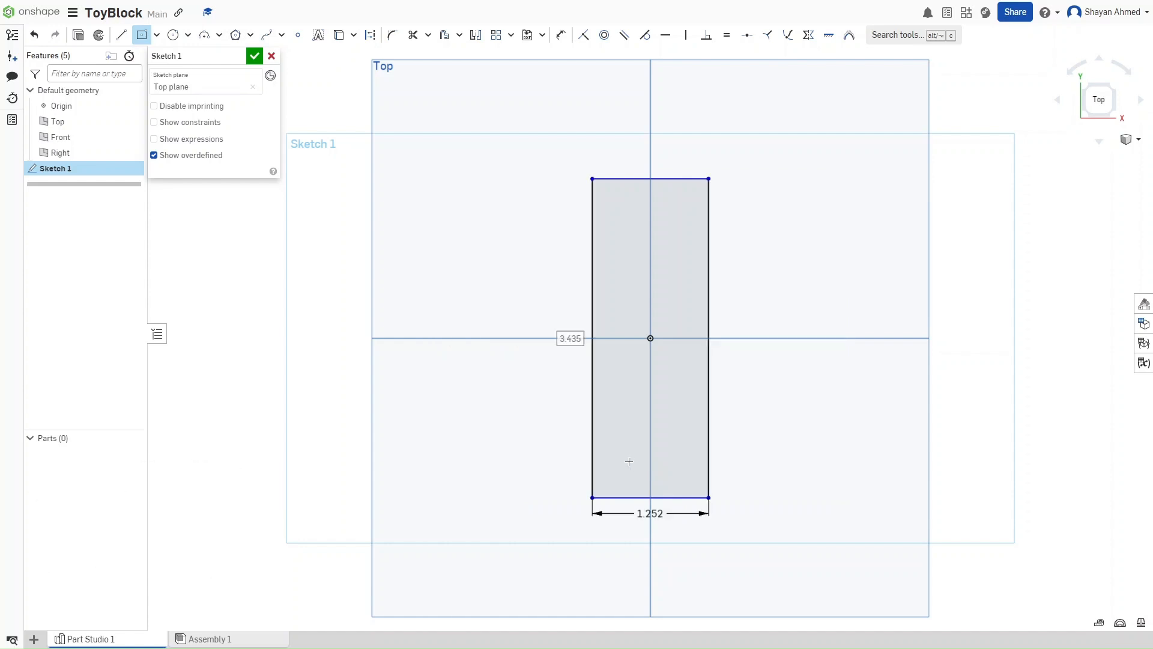
pyautogui.click(565, 339)
pyautogui.write('0.622')
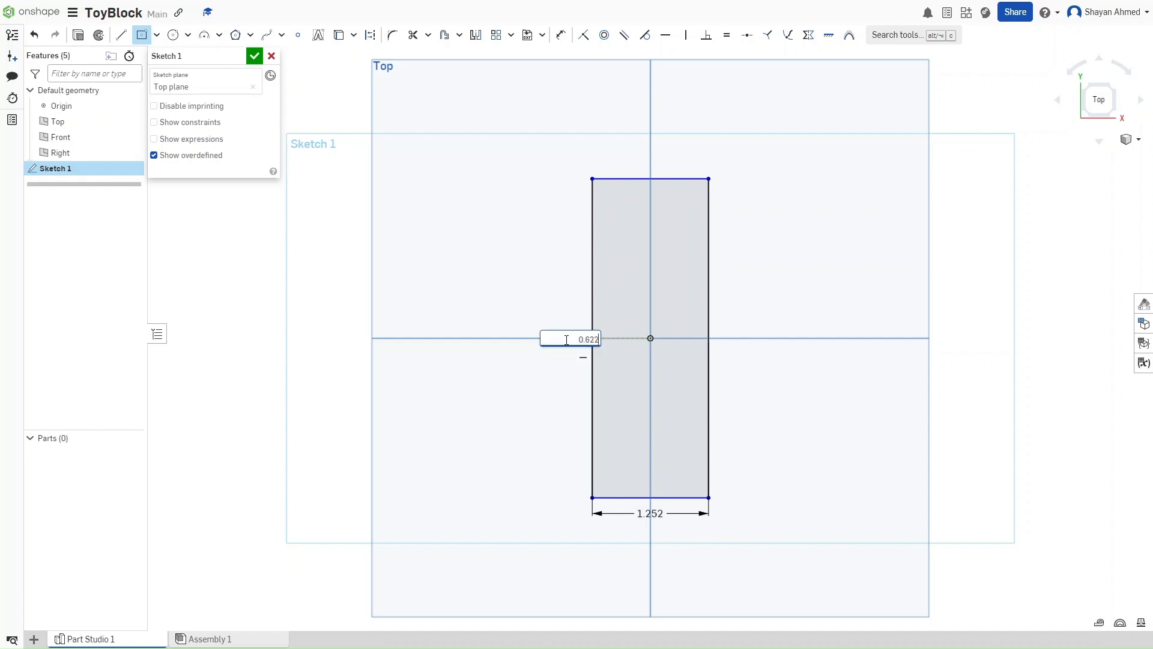
pyautogui.press('Return')
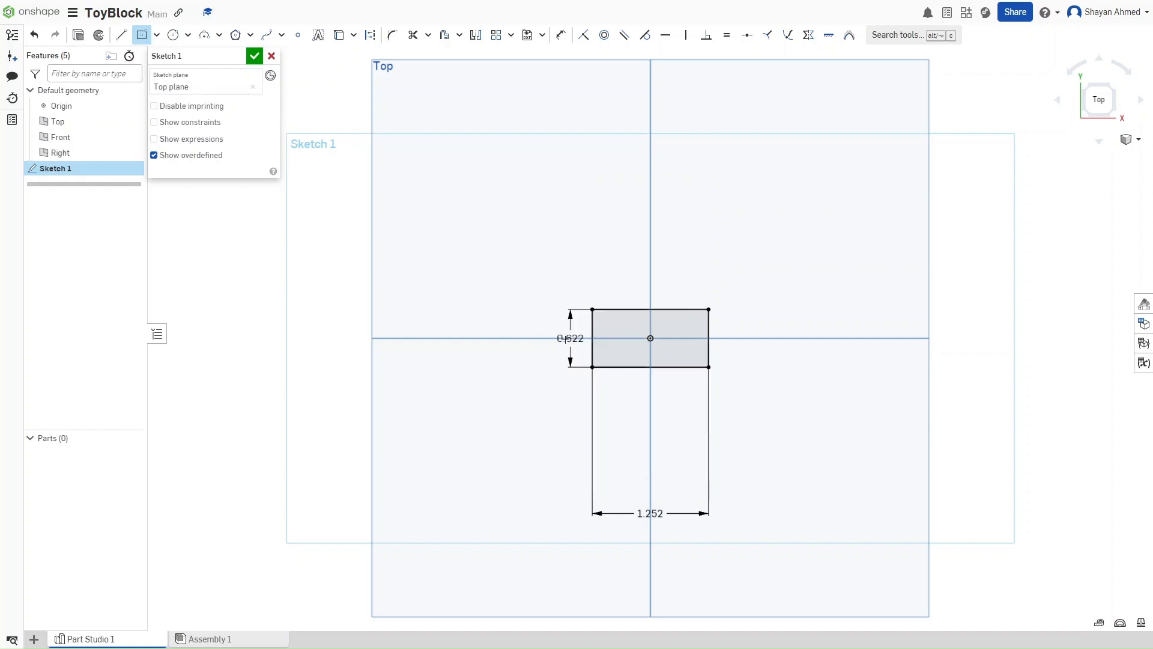
# - Extrude the rectangle as a new solid with a blind depth of 0.378 in
pyautogui.scroll(4, 581, 329)
pyautogui.moveTo(586, 329); pyautogui.dragTo(380, 351, button='middle')
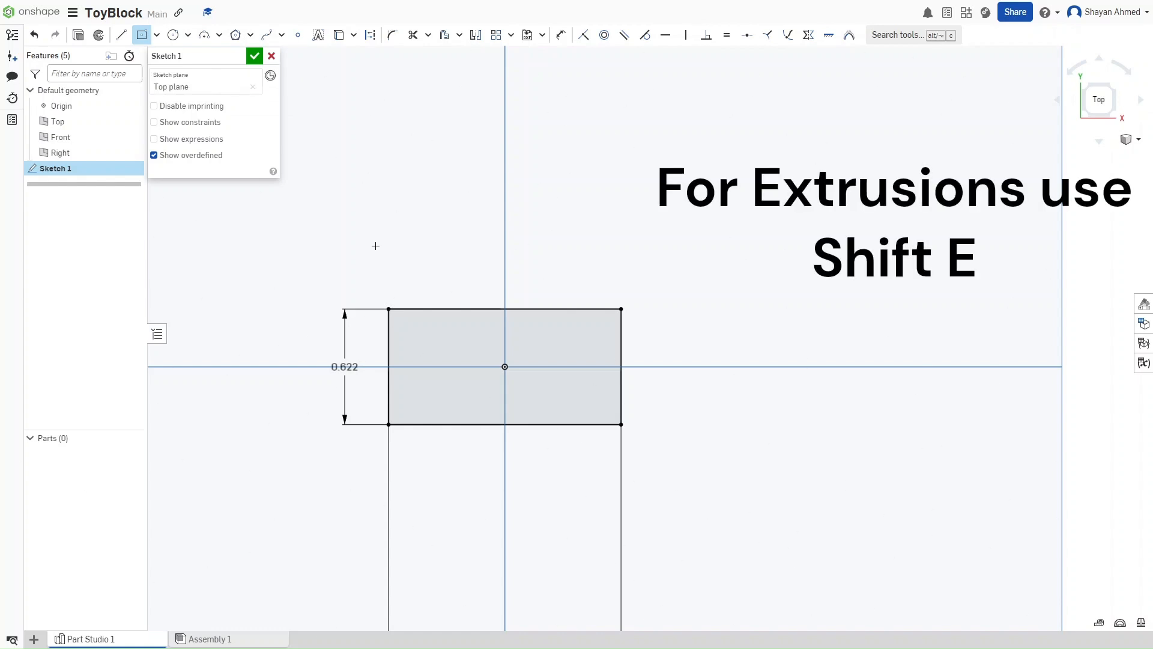
pyautogui.hotkey('shift', 'e')
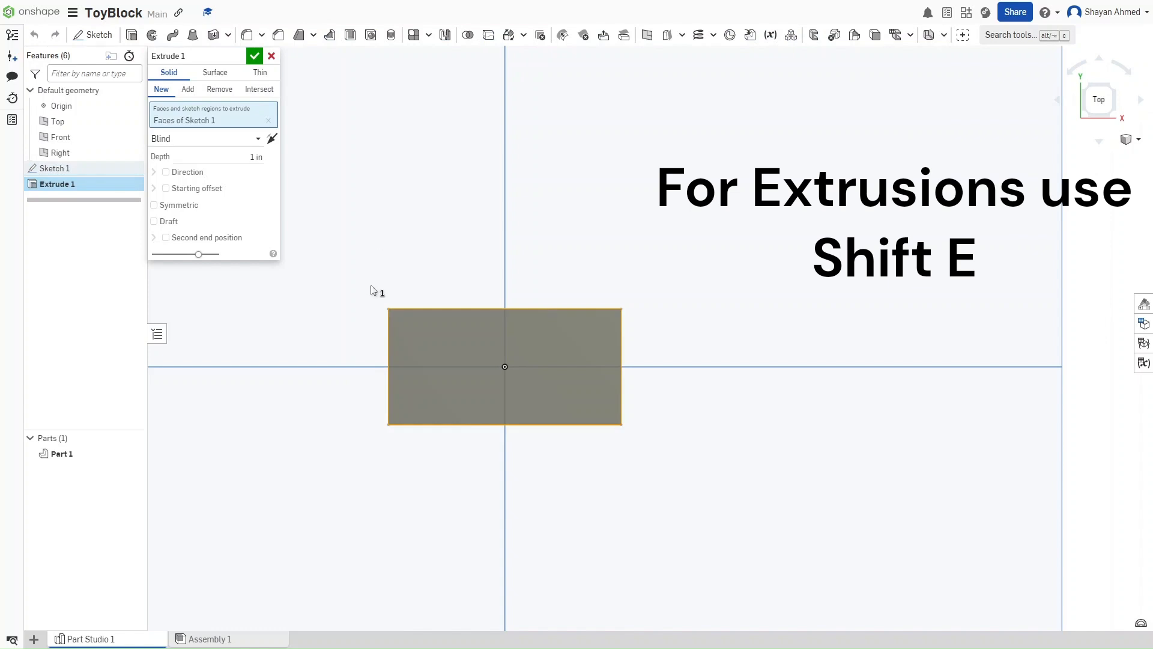
pyautogui.moveTo(369, 278); pyautogui.dragTo(406, 266, button='right')
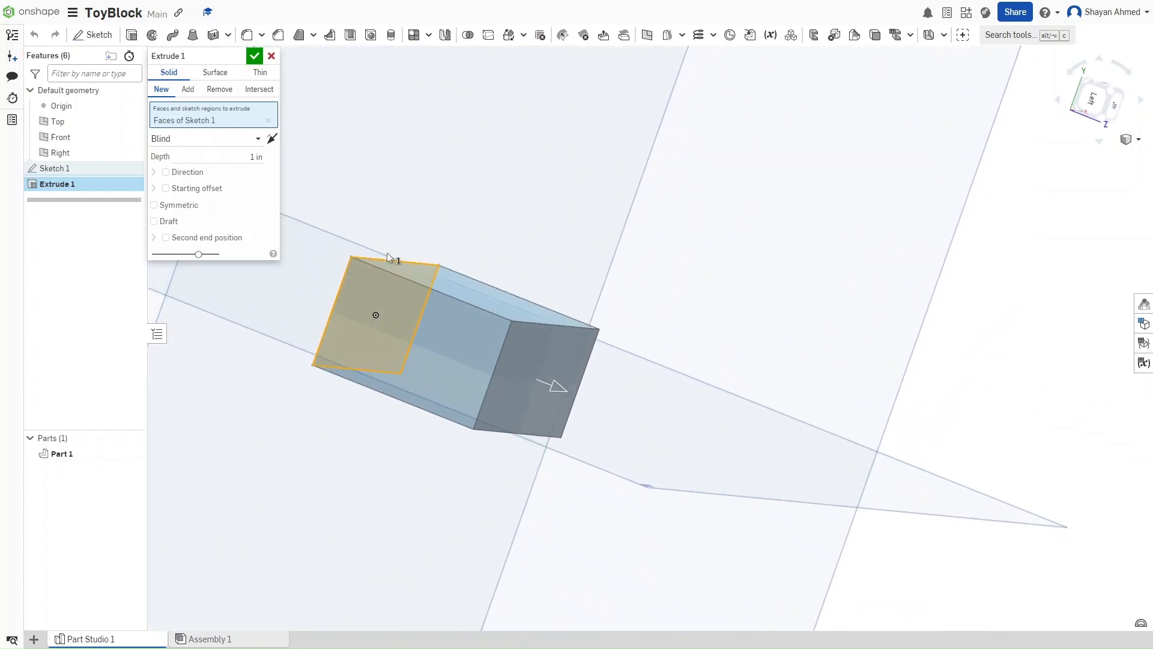
pyautogui.click(254, 158)
pyautogui.press('Down')
pyautogui.press('Down')
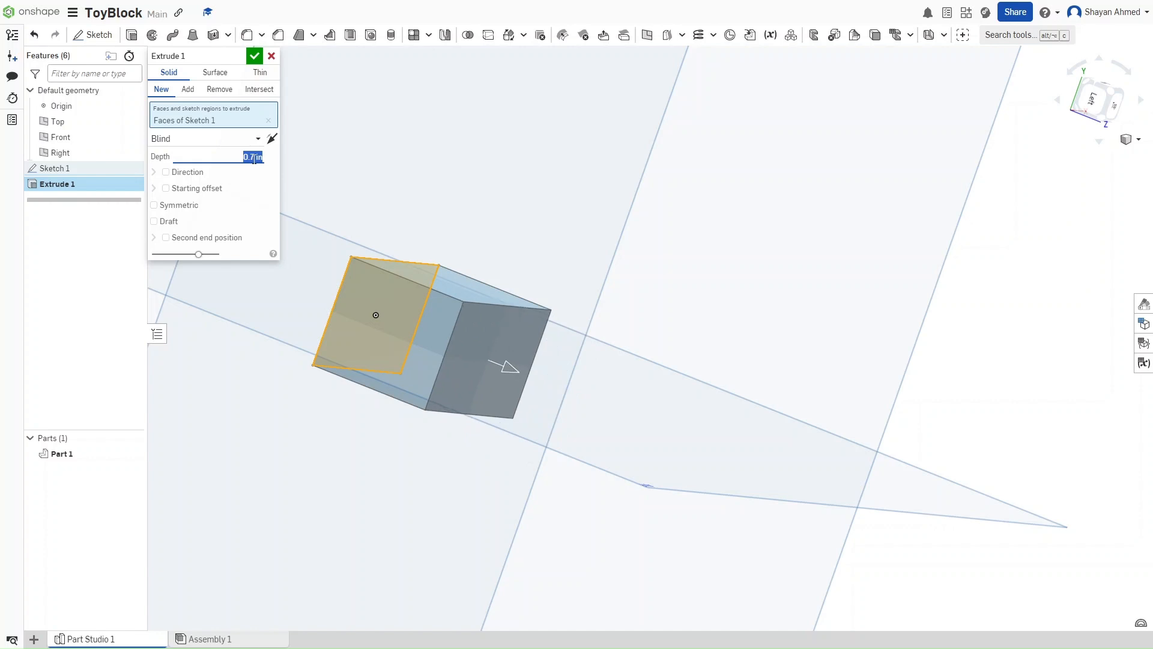
pyautogui.press('Down')
pyautogui.press('Down')
pyautogui.press('Down')
pyautogui.press('Down')
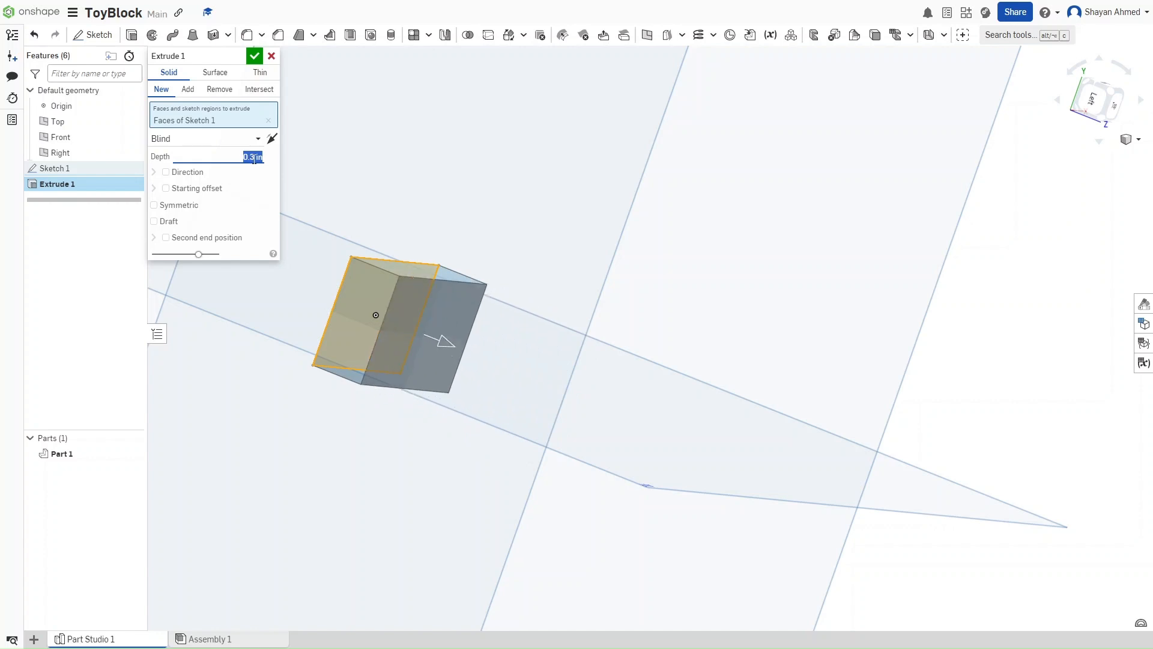
pyautogui.write('0.378')
pyautogui.press('Return')
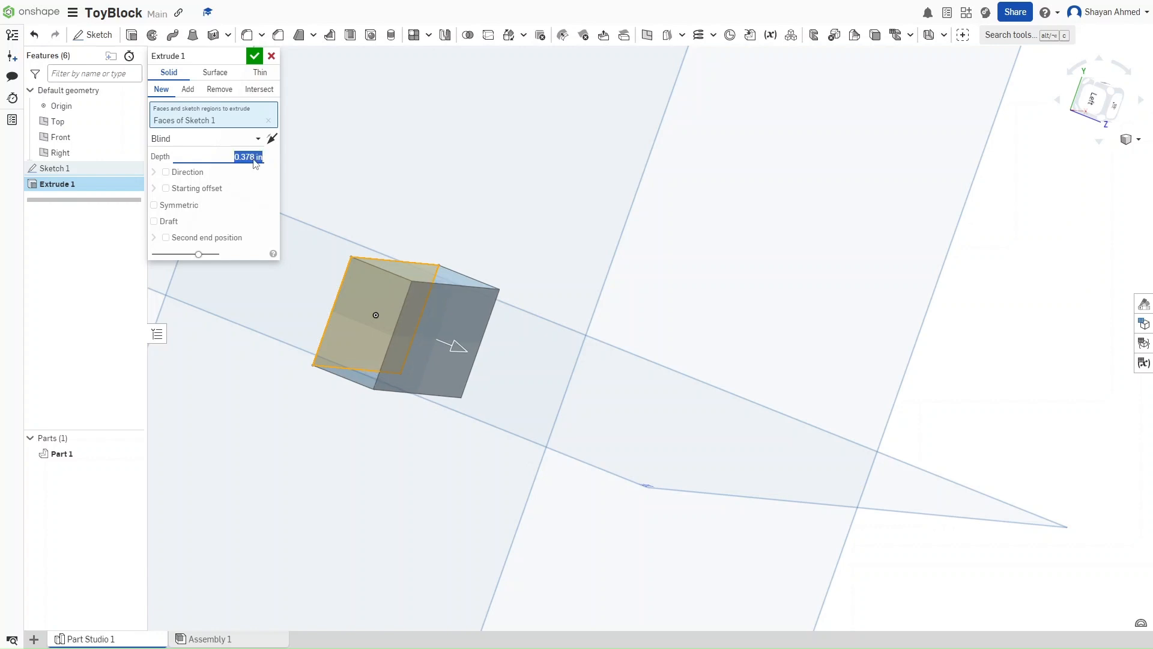
pyautogui.press('Return')
# - Shell the block with its bottom face removed and a shell thickness of 0.059 in
pyautogui.moveTo(446, 189); pyautogui.dragTo(382, 154, button='right')
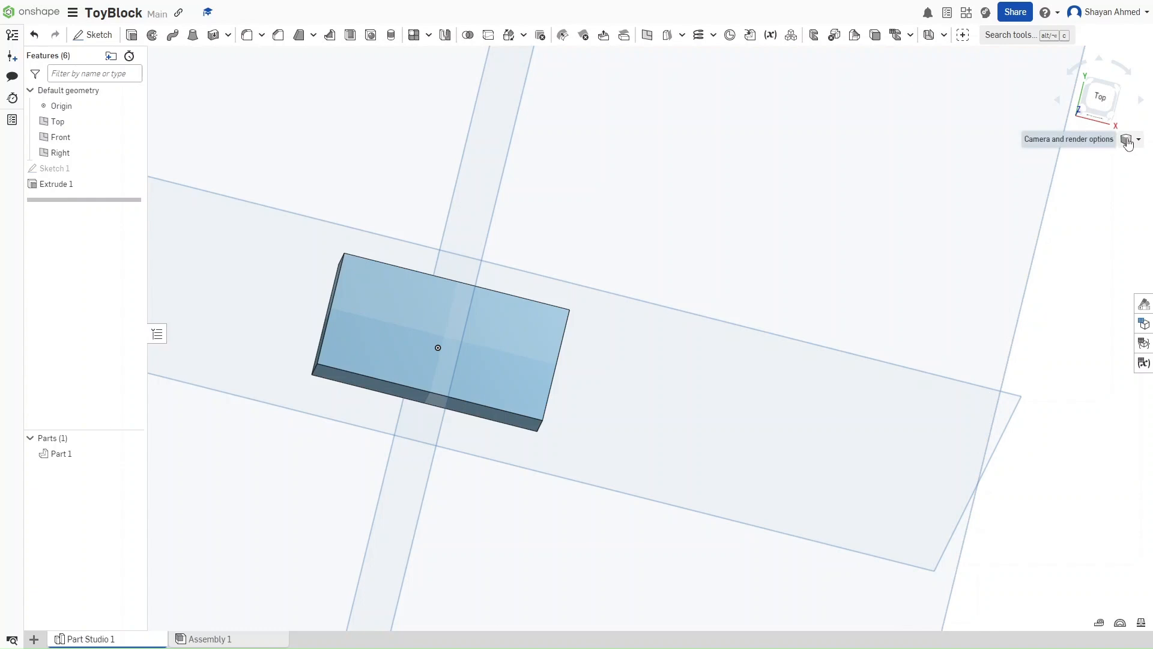
pyautogui.click(1111, 119)
pyautogui.scroll(5, 692, 323)
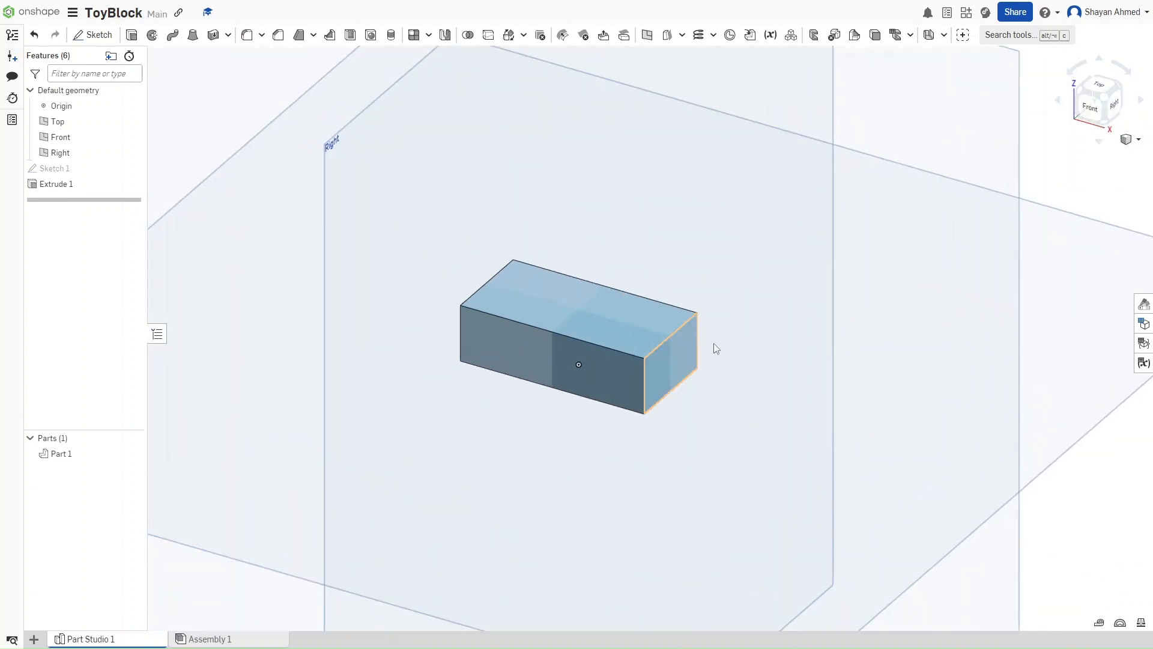
pyautogui.scroll(5, 771, 413)
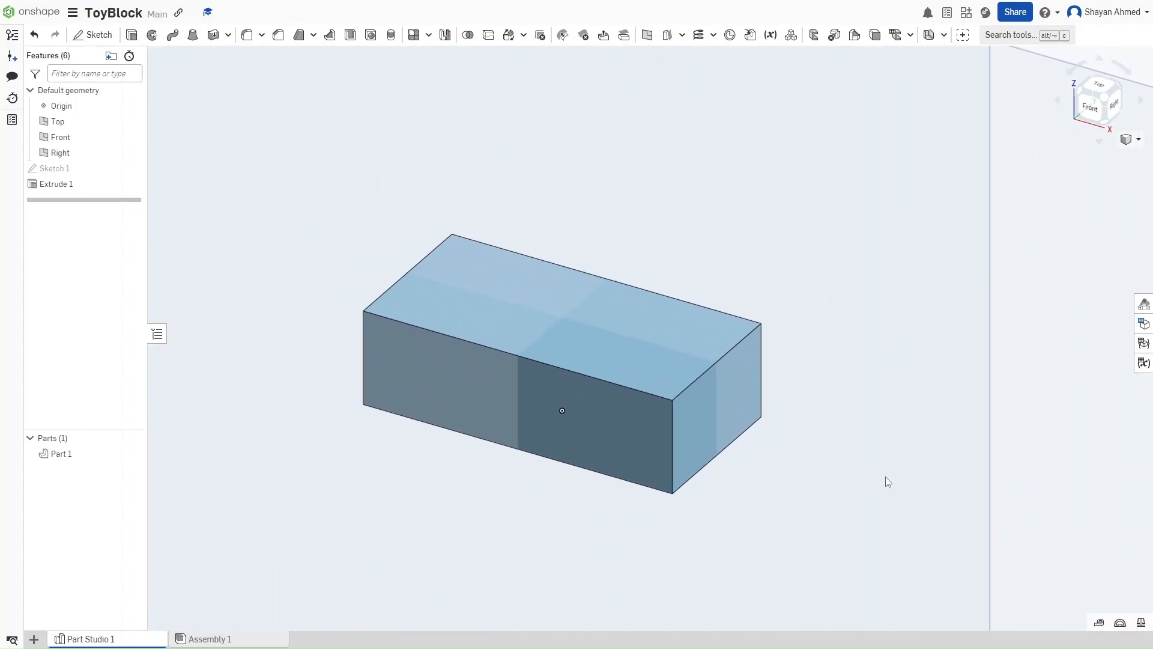
pyautogui.moveTo(873, 474); pyautogui.dragTo(876, 473, button='middle')
pyautogui.moveTo(863, 495); pyautogui.dragTo(877, 366, button='right')
pyautogui.click(723, 335)
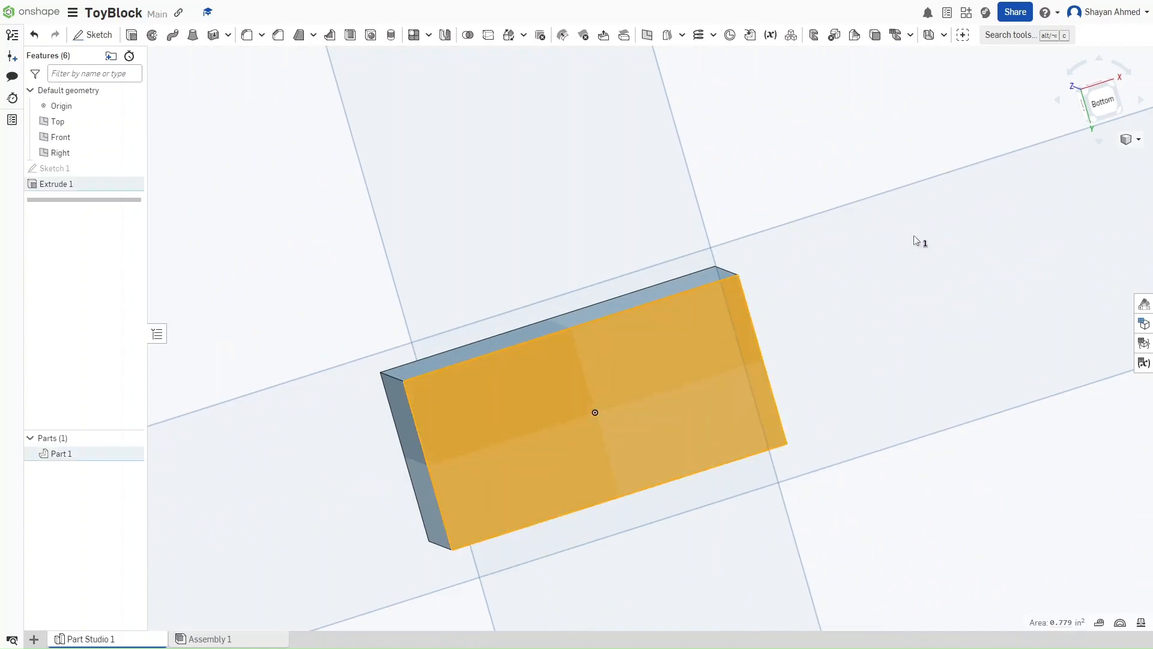
pyautogui.click(1102, 102)
pyautogui.scroll(3, 659, 391)
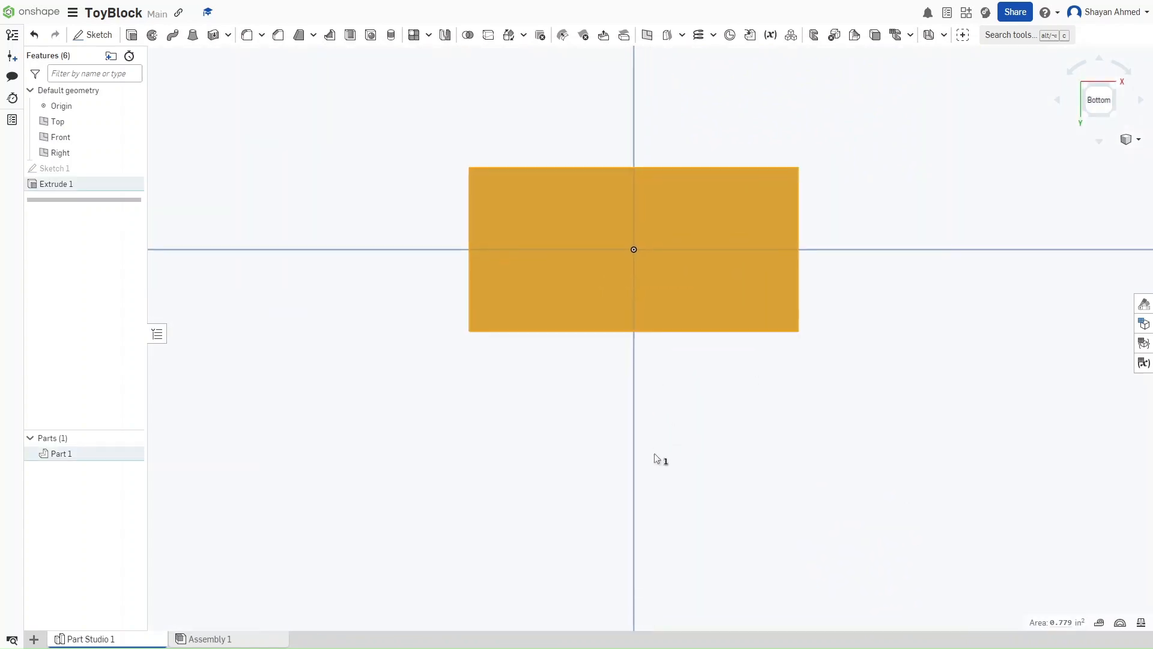
pyautogui.click(349, 35)
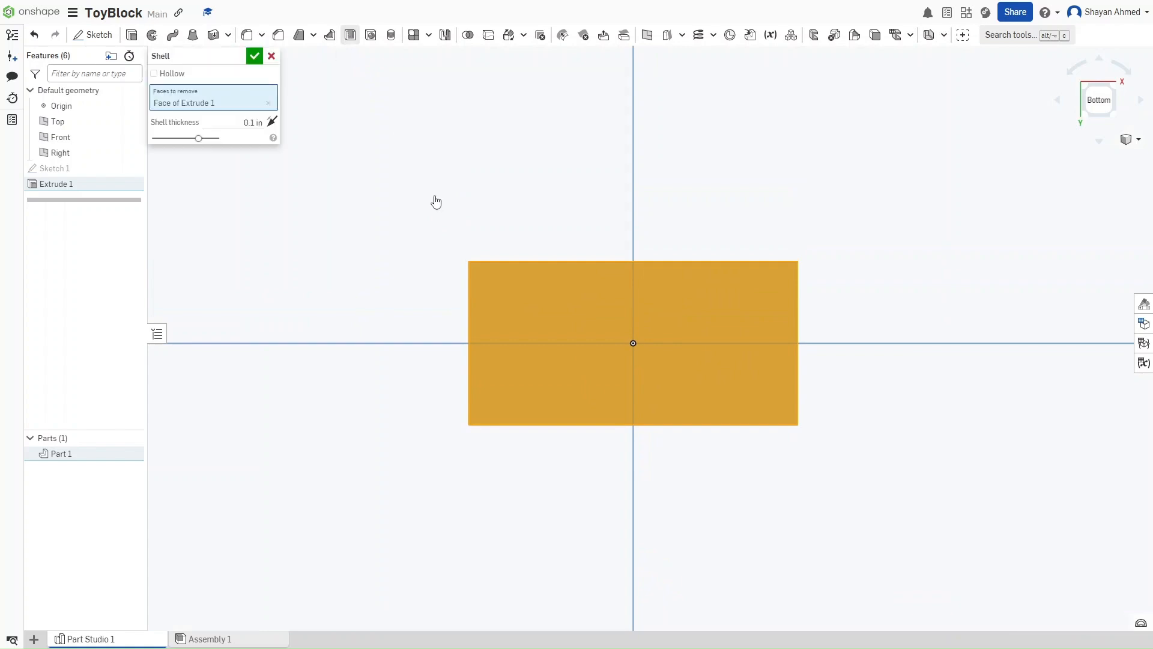
pyautogui.moveTo(663, 351)
pyautogui.mouseDown(button='right')
pyautogui.moveTo(679, 358)
pyautogui.moveTo(661, 363)
pyautogui.mouseUp(button='right')
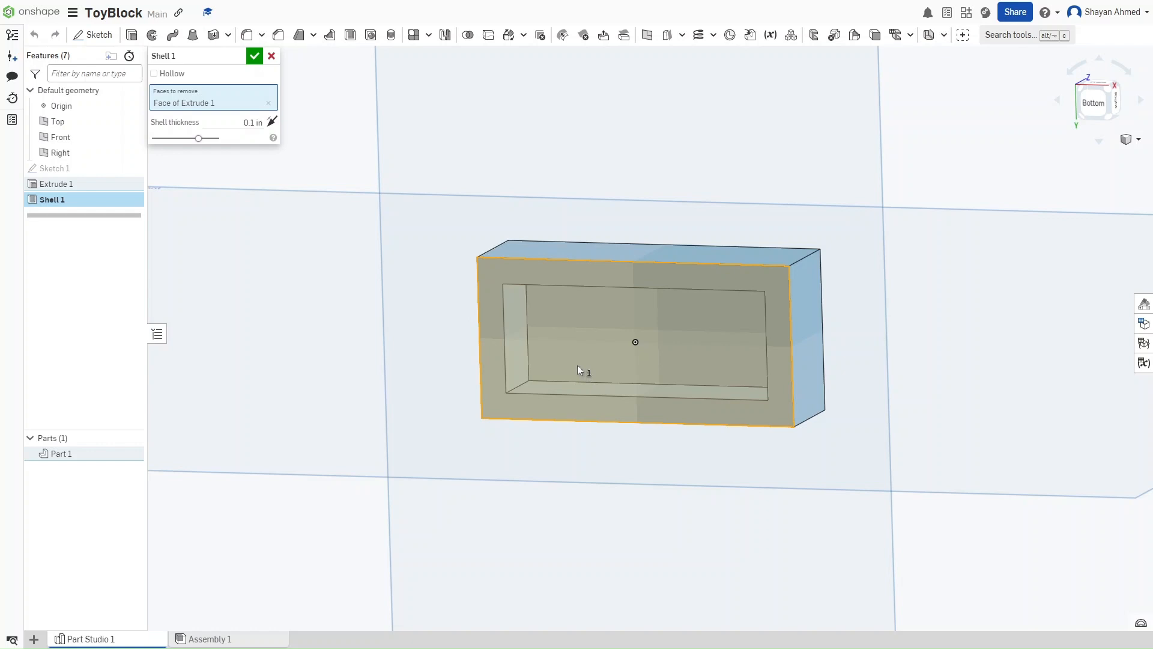
pyautogui.click(255, 122)
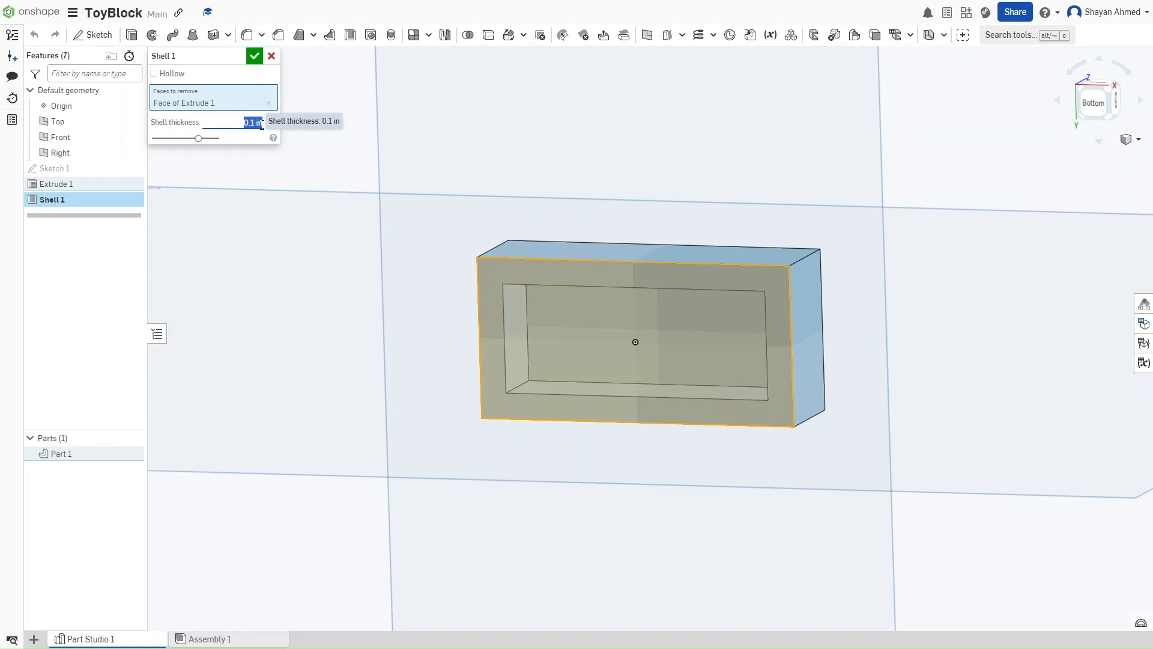
pyautogui.write('0.059')
pyautogui.press('Return')
pyautogui.press('Return')
# - Start a new sketch on the top face of the block and hide all planes
pyautogui.moveTo(430, 325); pyautogui.dragTo(394, 340, button='right')
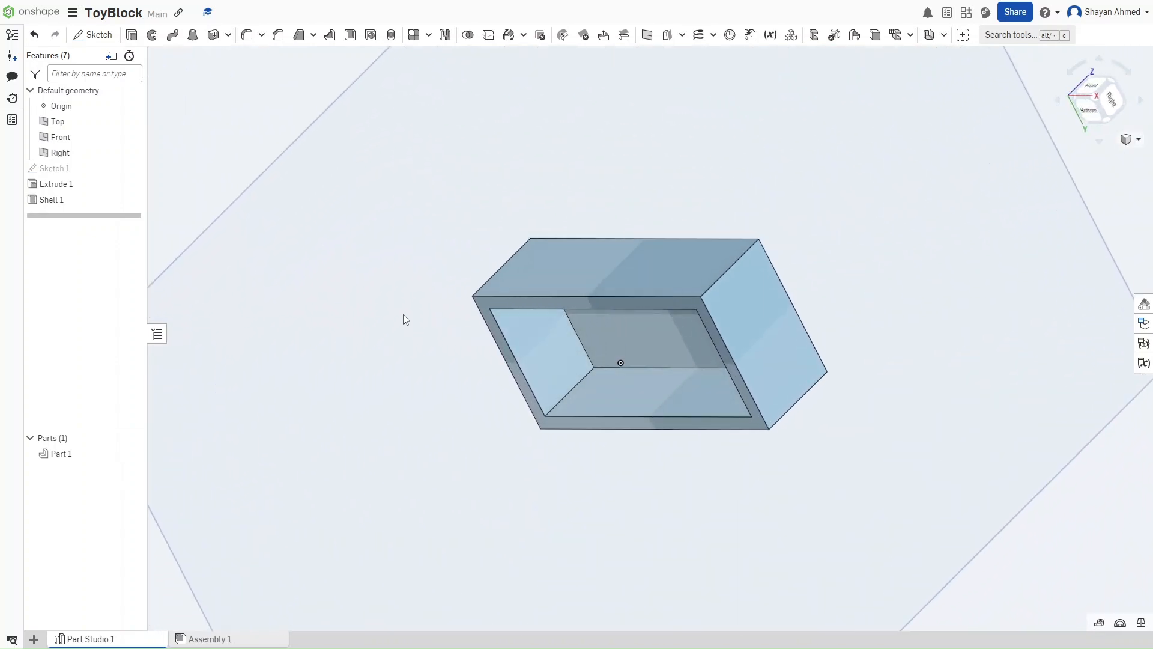
pyautogui.click(1110, 84)
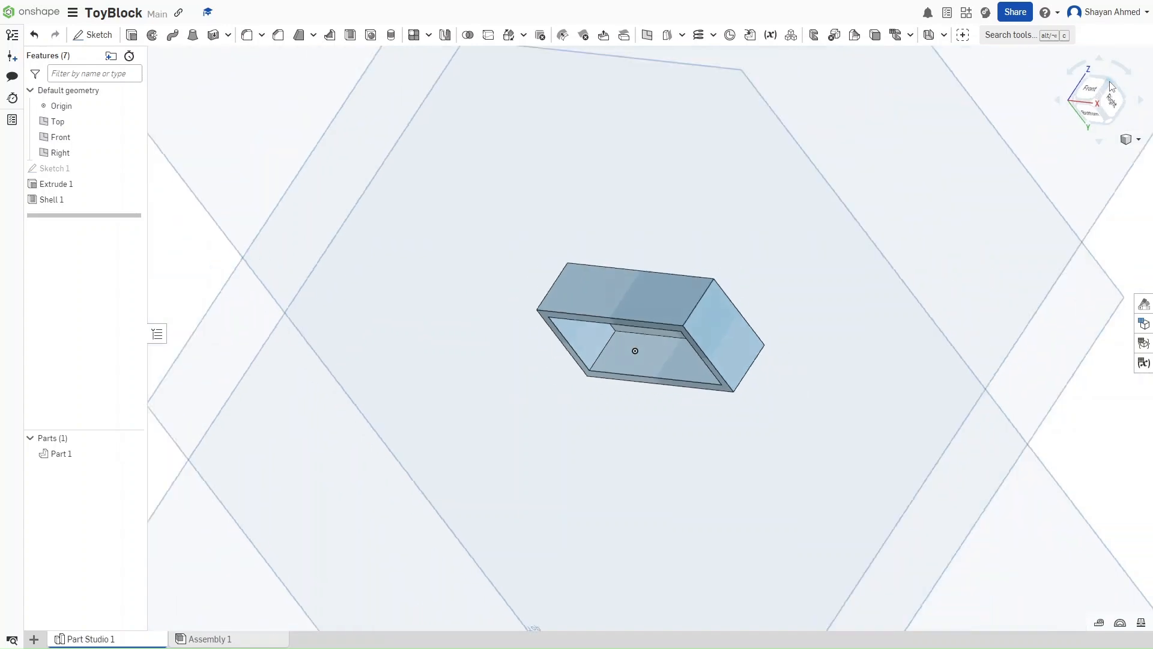
pyautogui.scroll(4, 718, 342)
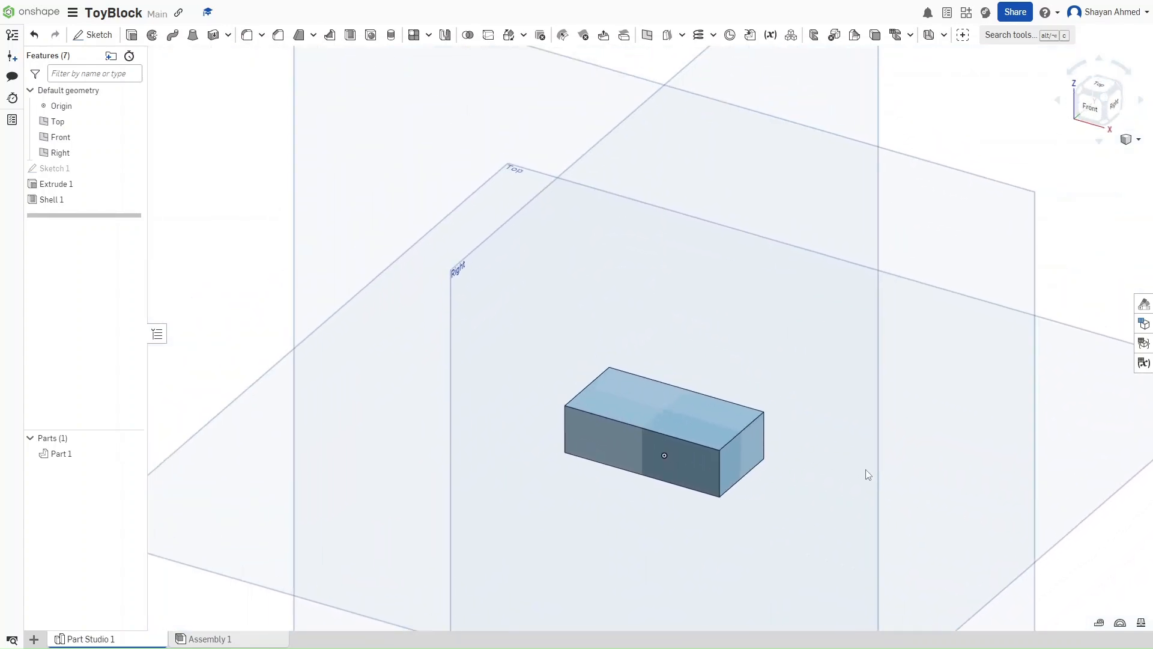
pyautogui.click(714, 429)
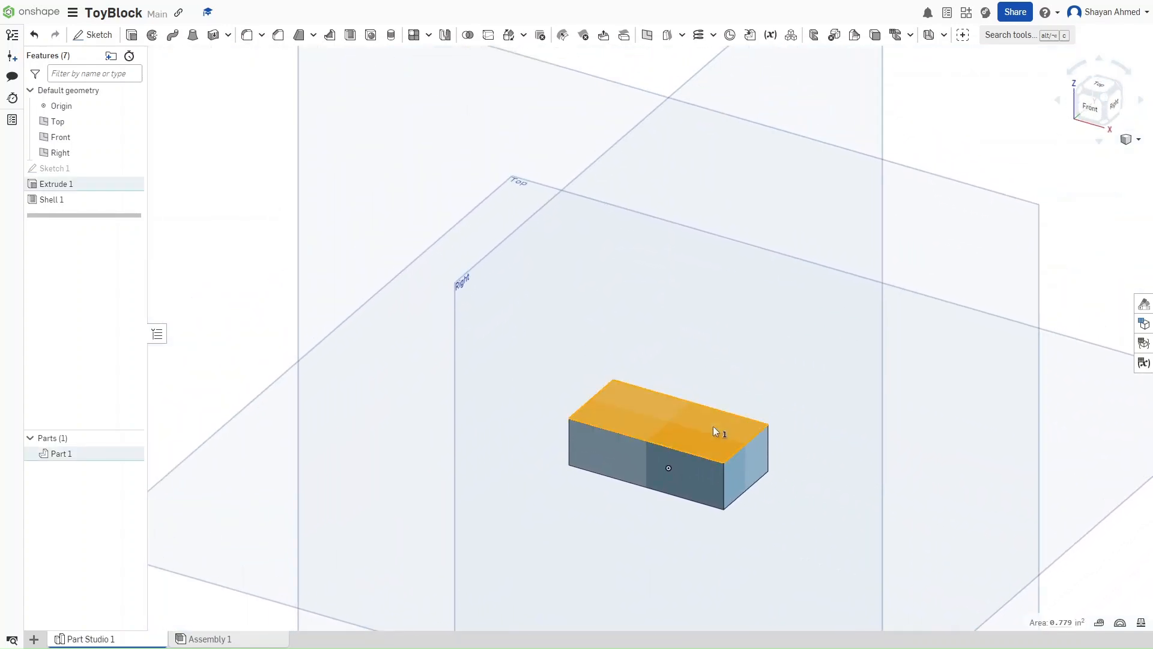
pyautogui.hotkey('shift', 's')
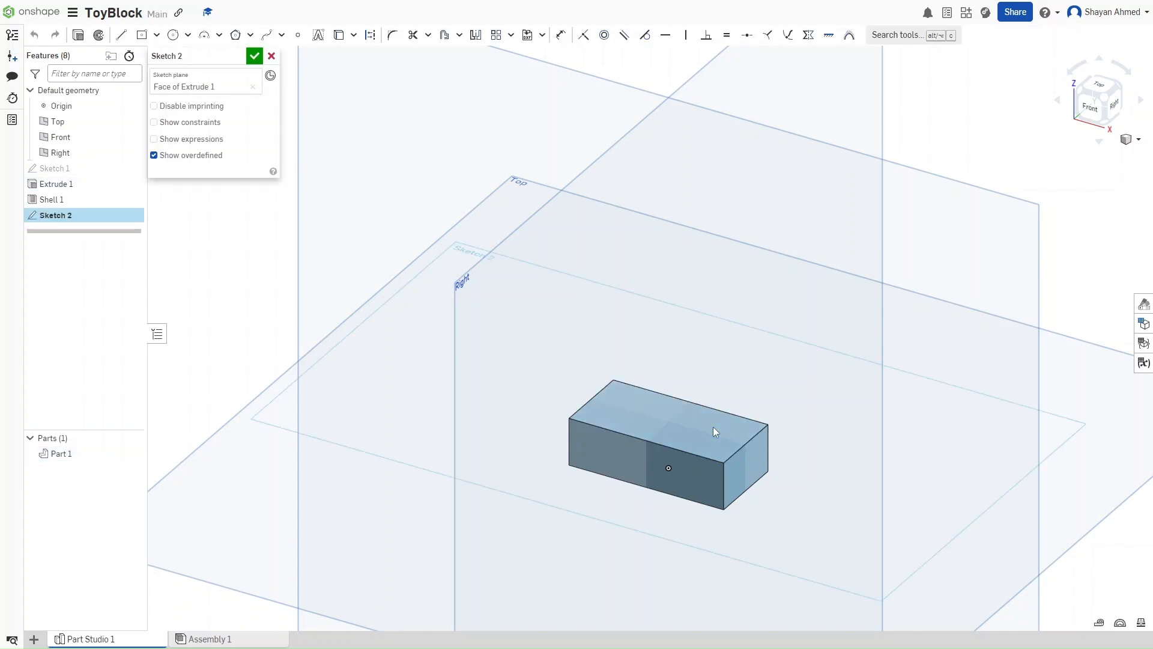
pyautogui.scroll(-5, 708, 301)
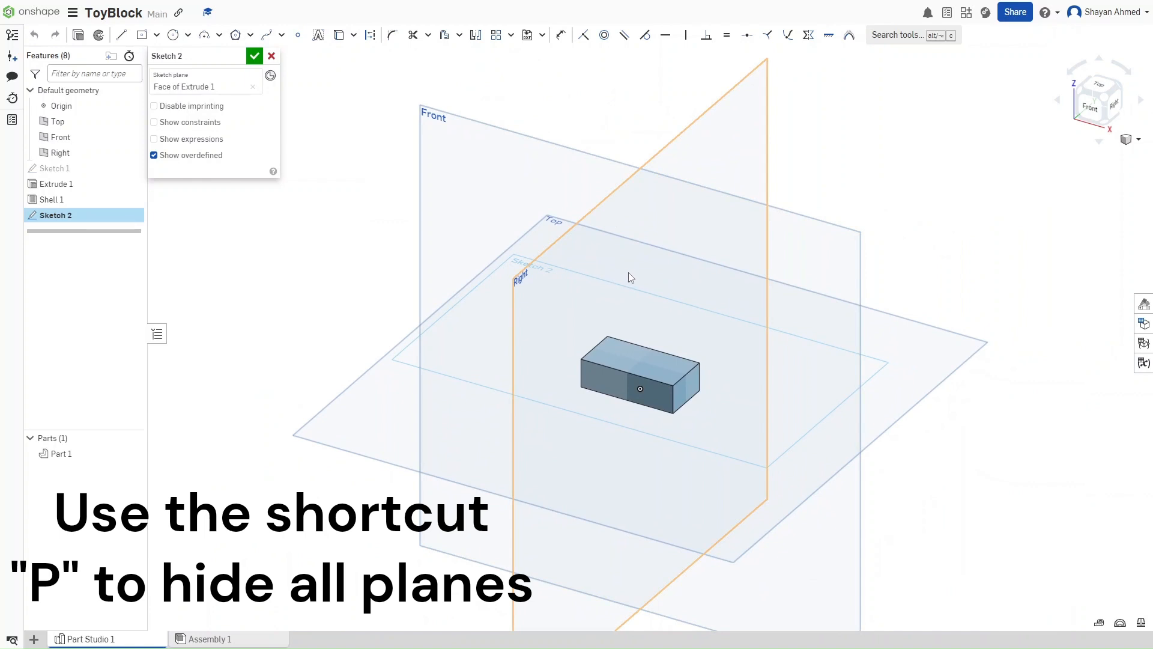
pyautogui.press('p')
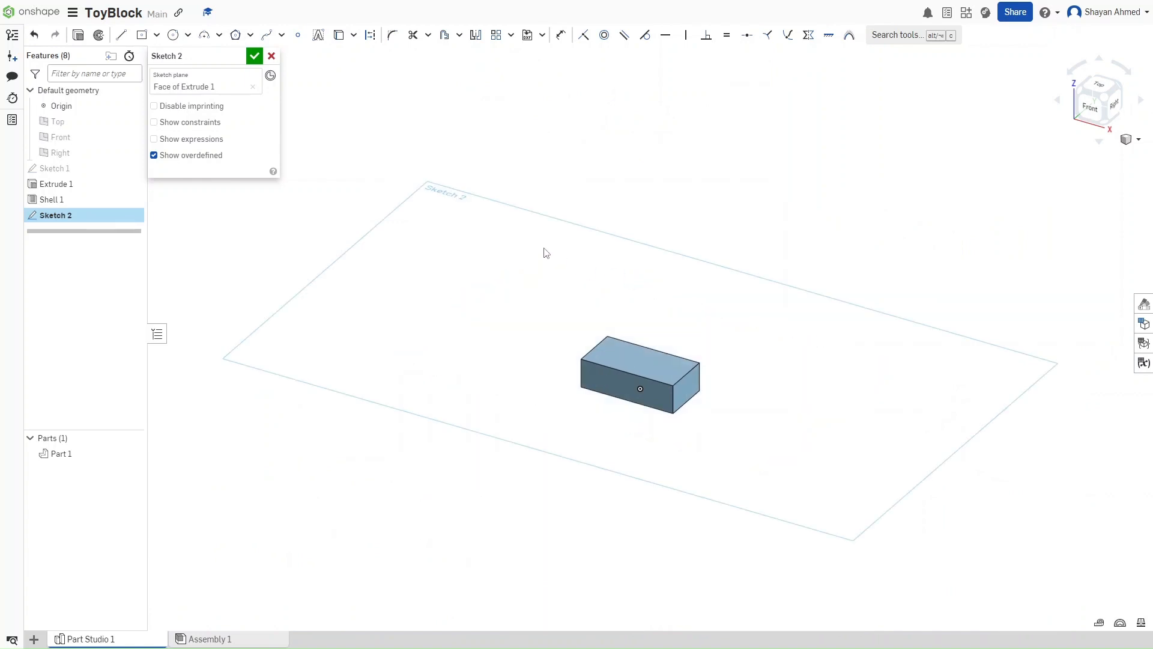
# - Sketch a 0.185 in diameter circle near the top face's upper-left corner and place its diameter label inside the circle
pyautogui.press('n')
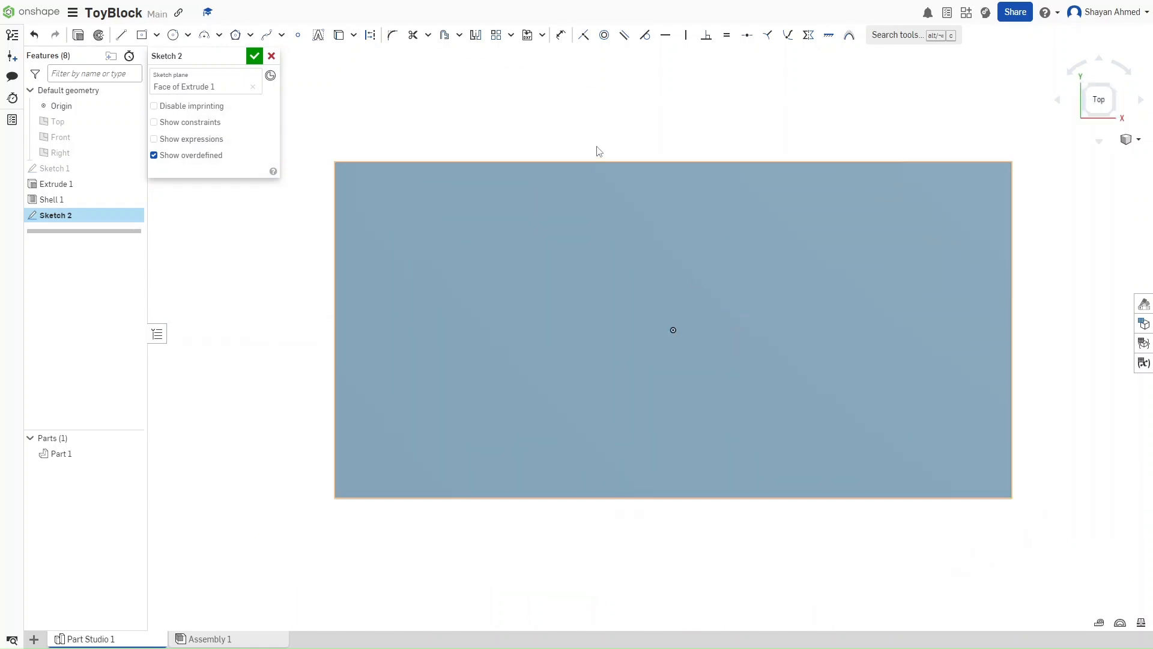
pyautogui.press('c')
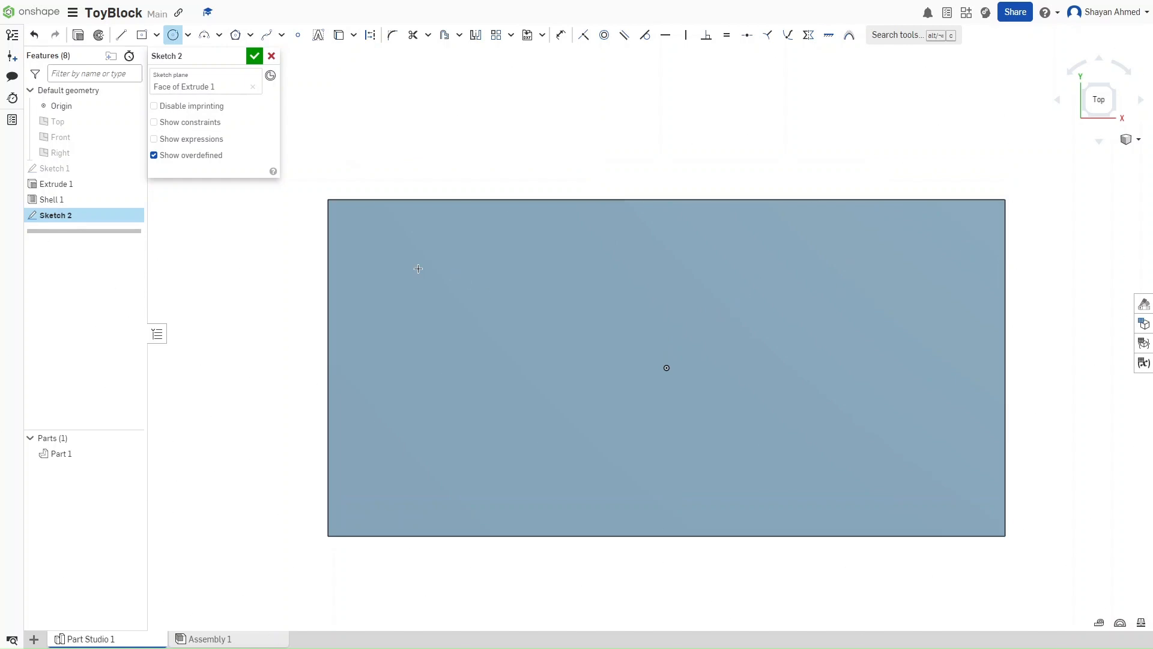
pyautogui.click(427, 285)
pyautogui.click(509, 273)
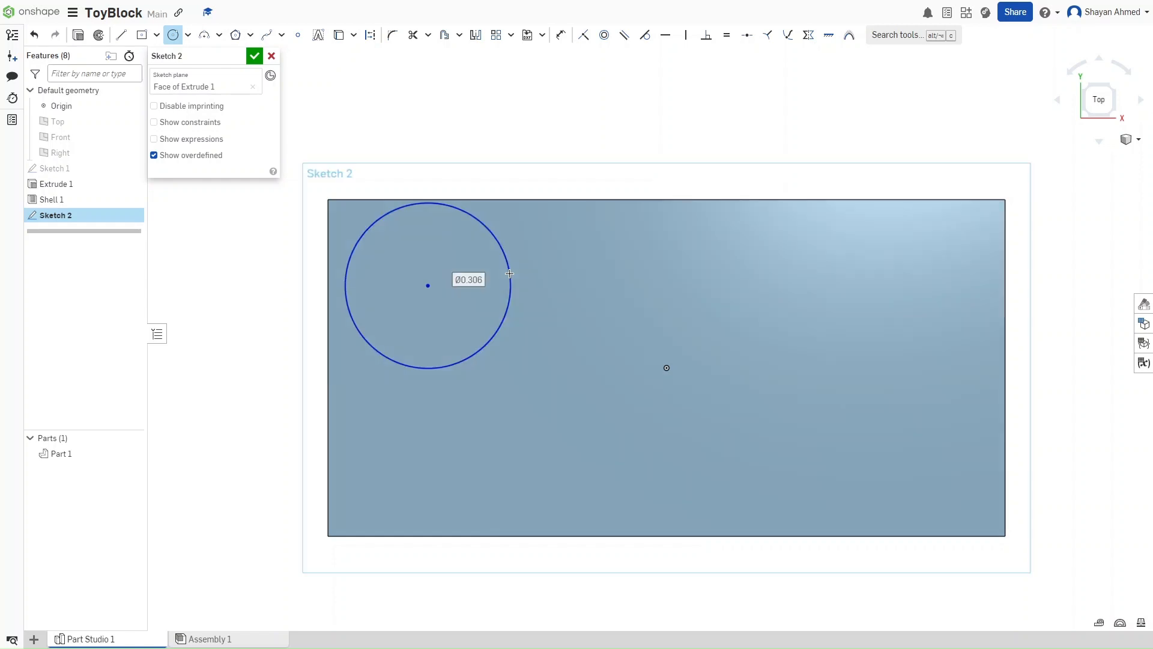
pyautogui.write('0.185')
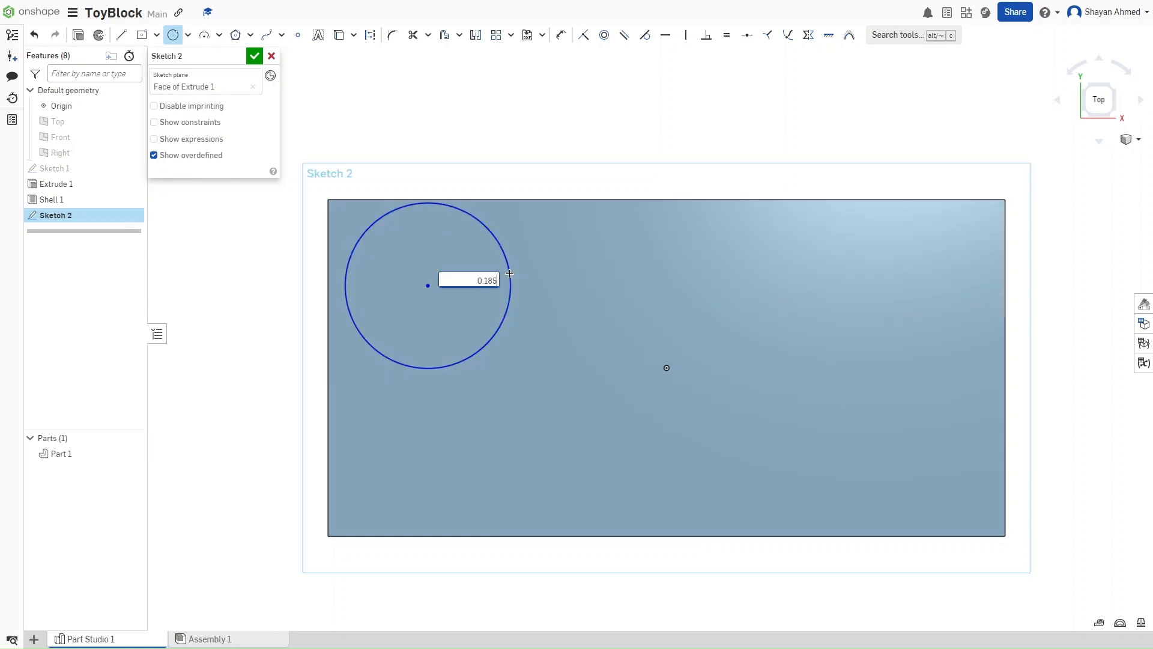
pyautogui.press('Return')
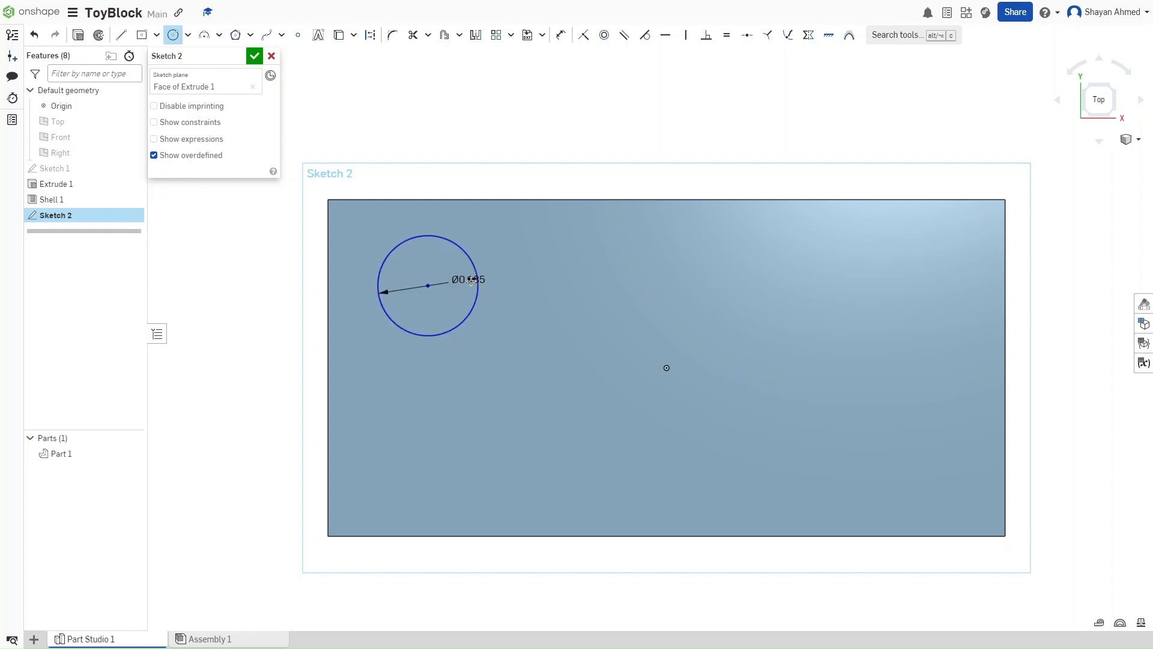
pyautogui.press('Escape')
pyautogui.moveTo(472, 280); pyautogui.dragTo(424, 262)
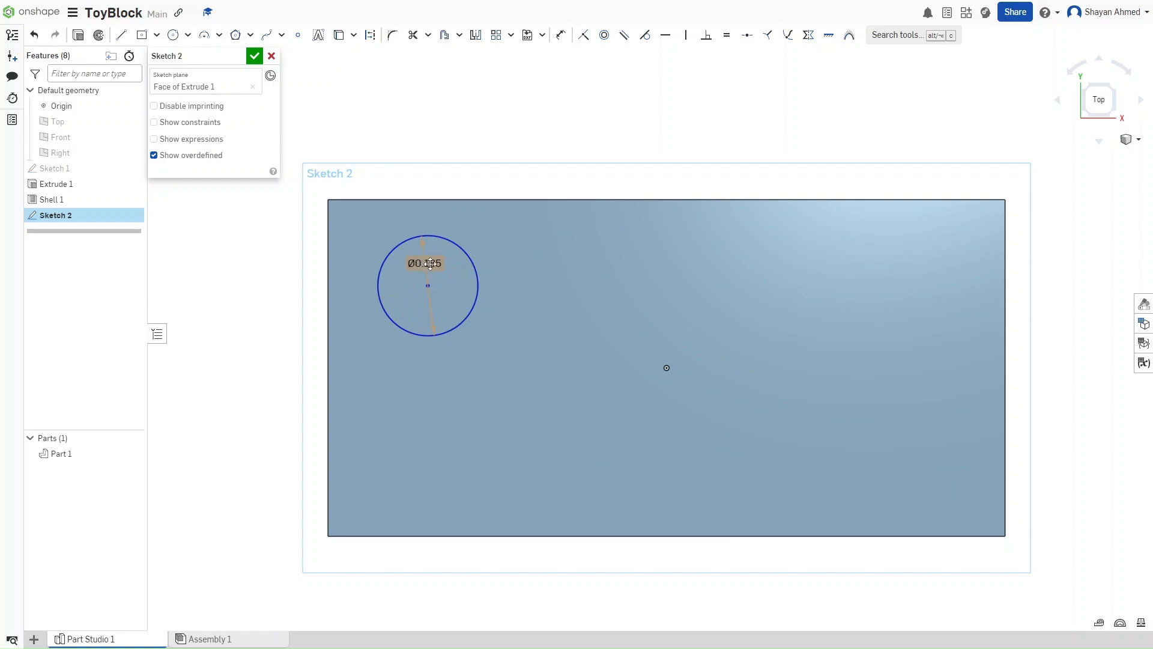
# - Dimension the gap between the circle's edge and the block's right edge to 0.056 in
pyautogui.press('u')
pyautogui.click(475, 269)
pyautogui.click(1004, 282)
pyautogui.click(1073, 281)
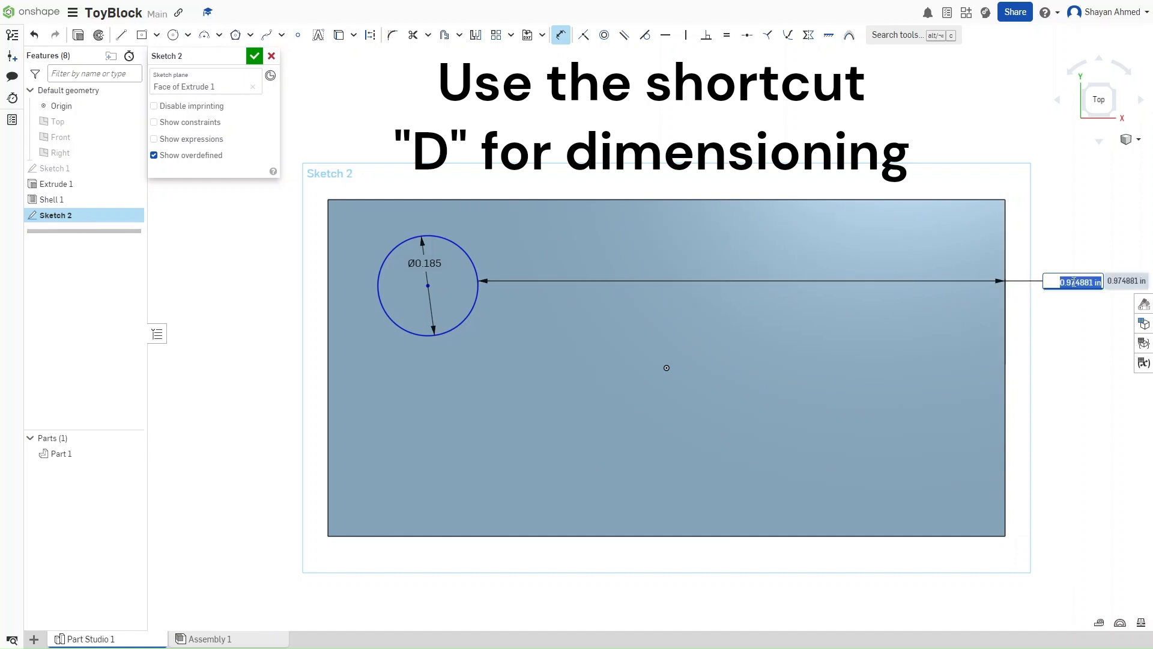
pyautogui.write('0.056')
pyautogui.press('Return')
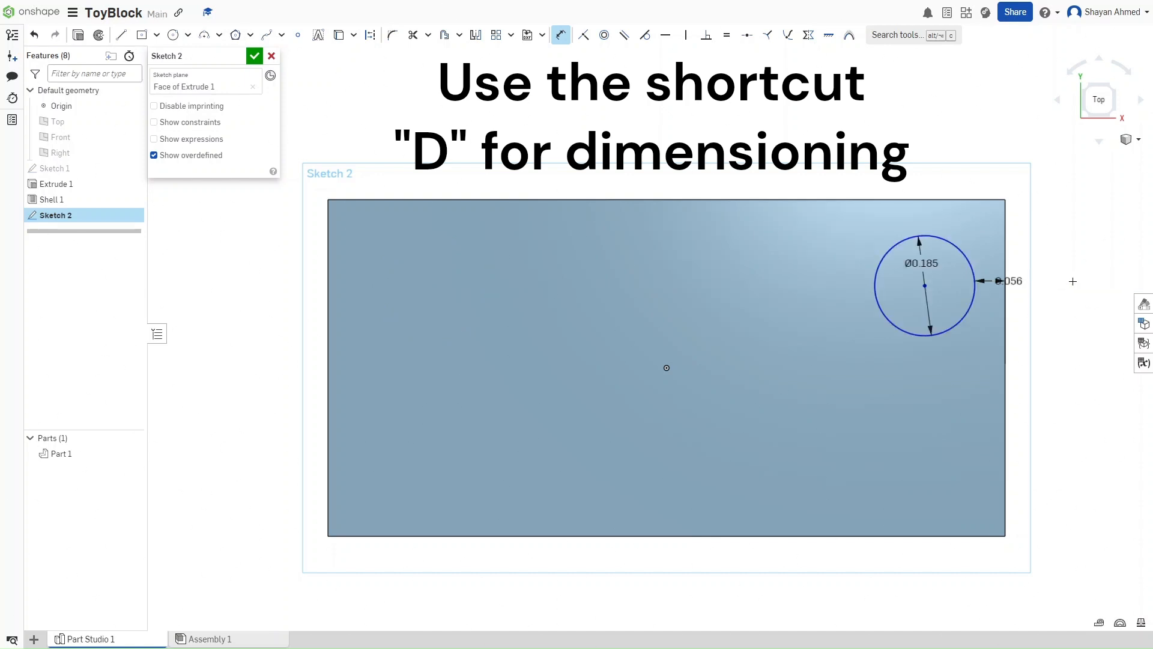
# - Dimension the gap between the circle's top and the block's upper edge to 0.056 in
pyautogui.click(928, 233)
pyautogui.click(923, 199)
pyautogui.click(923, 122)
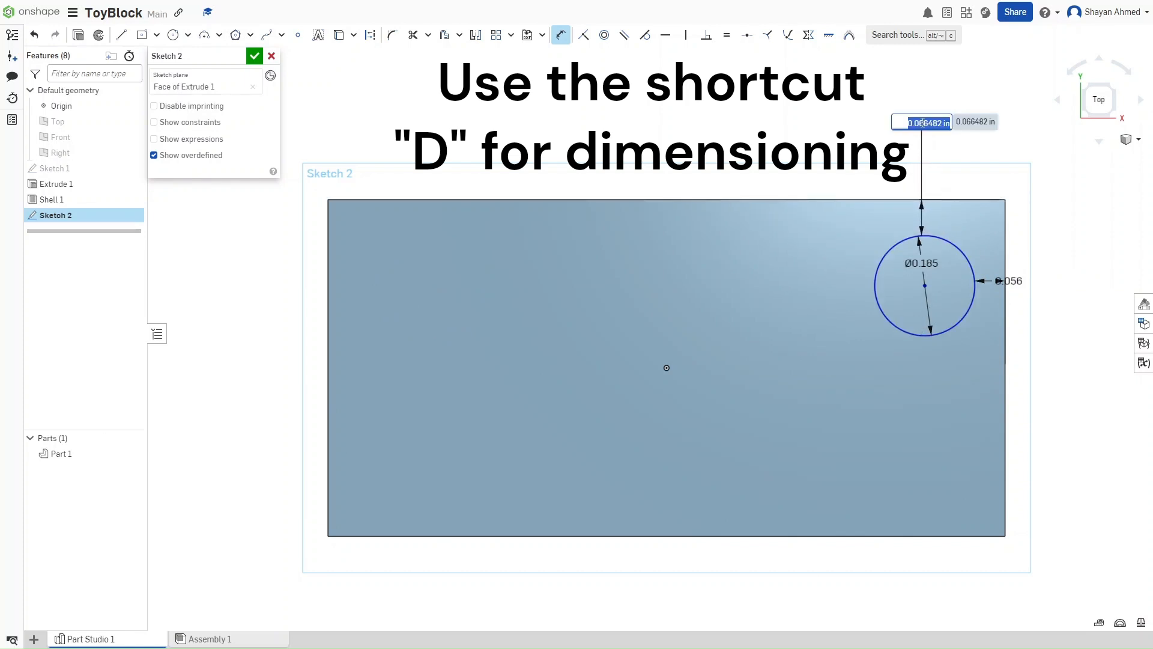
pyautogui.write('0.056')
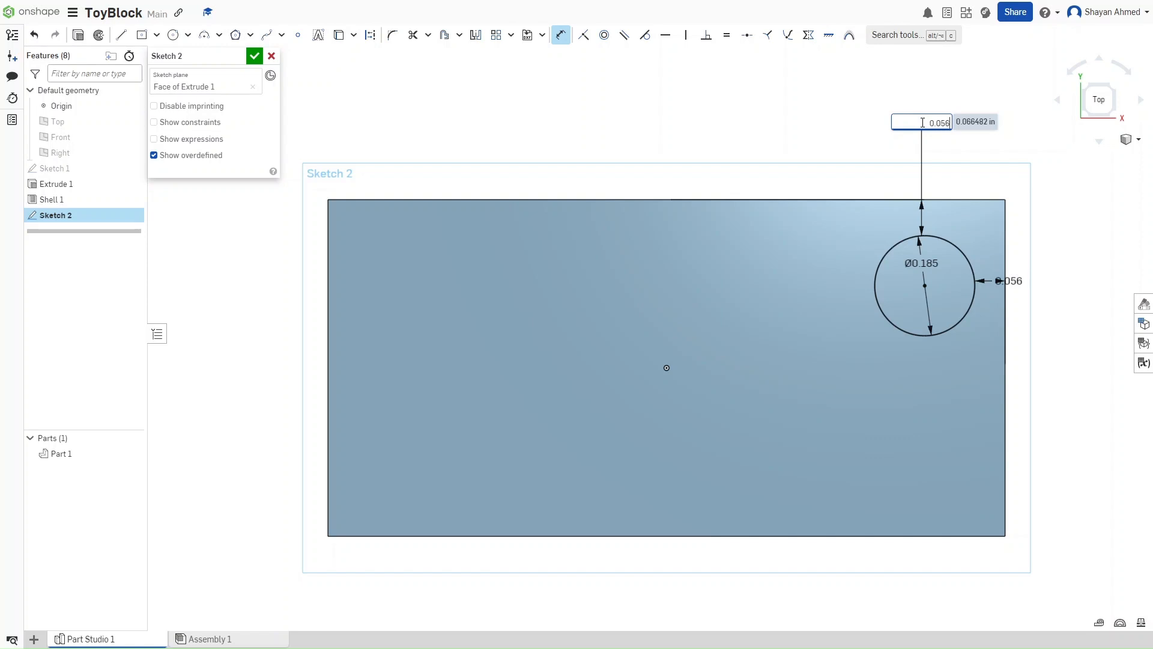
pyautogui.press('Return')
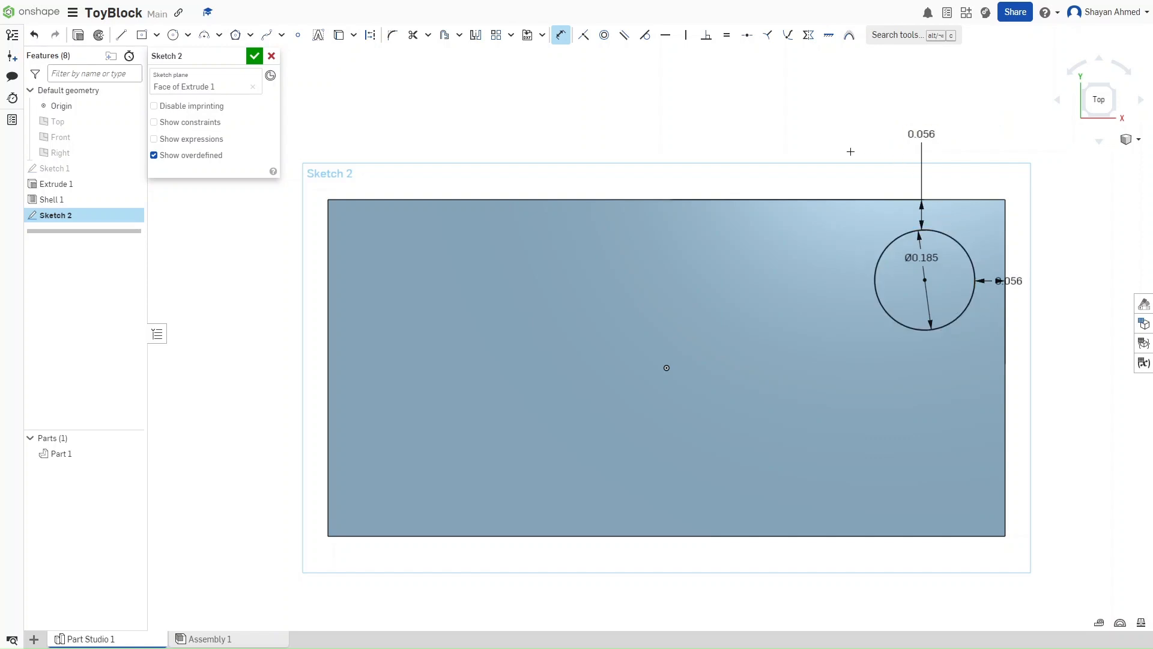
# - Linear-pattern the circle toward the block's left and lower edges, about 0.477 in apart along the length, with two rows about 0.266 in apart
pyautogui.click(489, 37)
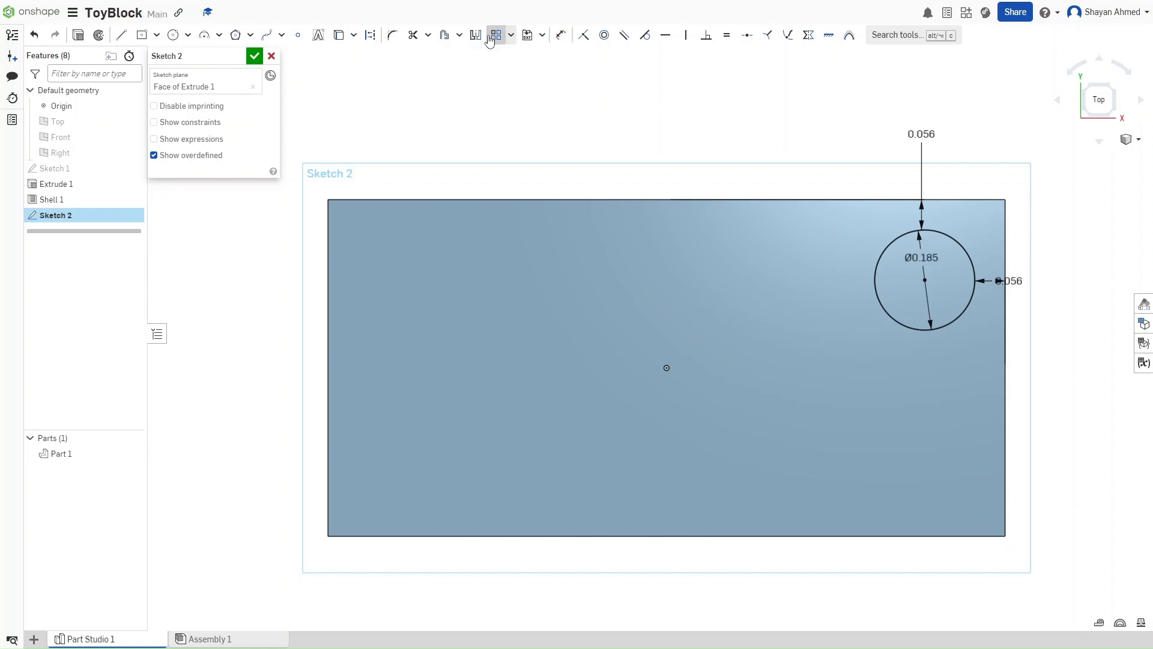
pyautogui.click(925, 231)
pyautogui.scroll(-5, 925, 231)
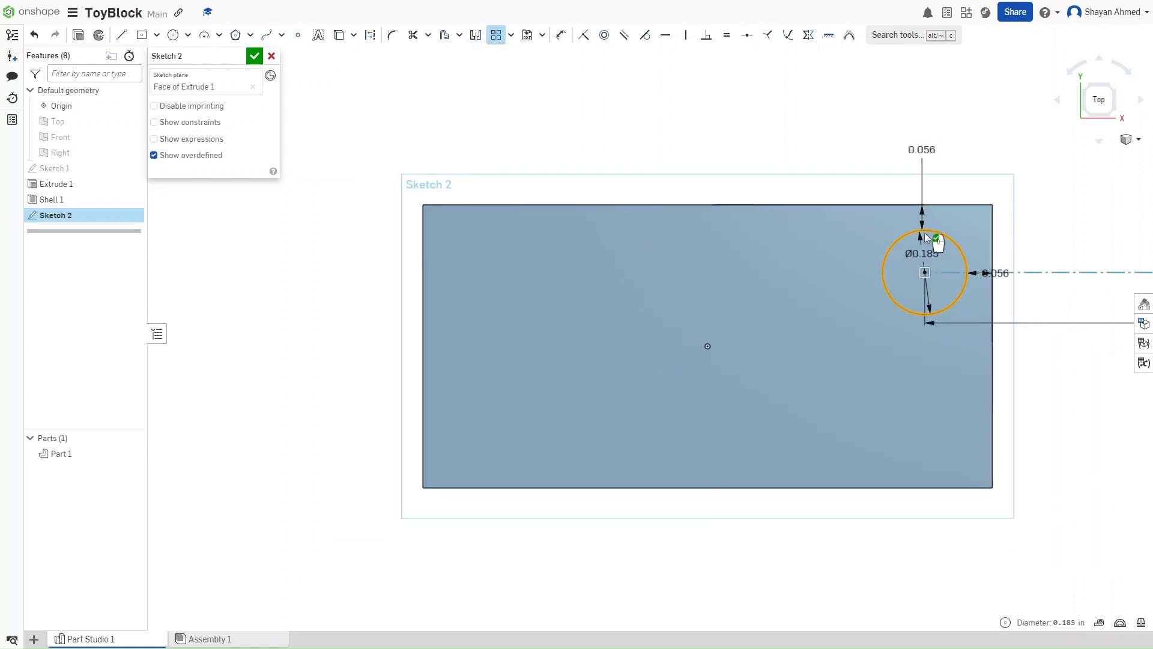
pyautogui.moveTo(916, 231); pyautogui.dragTo(706, 296, button='middle')
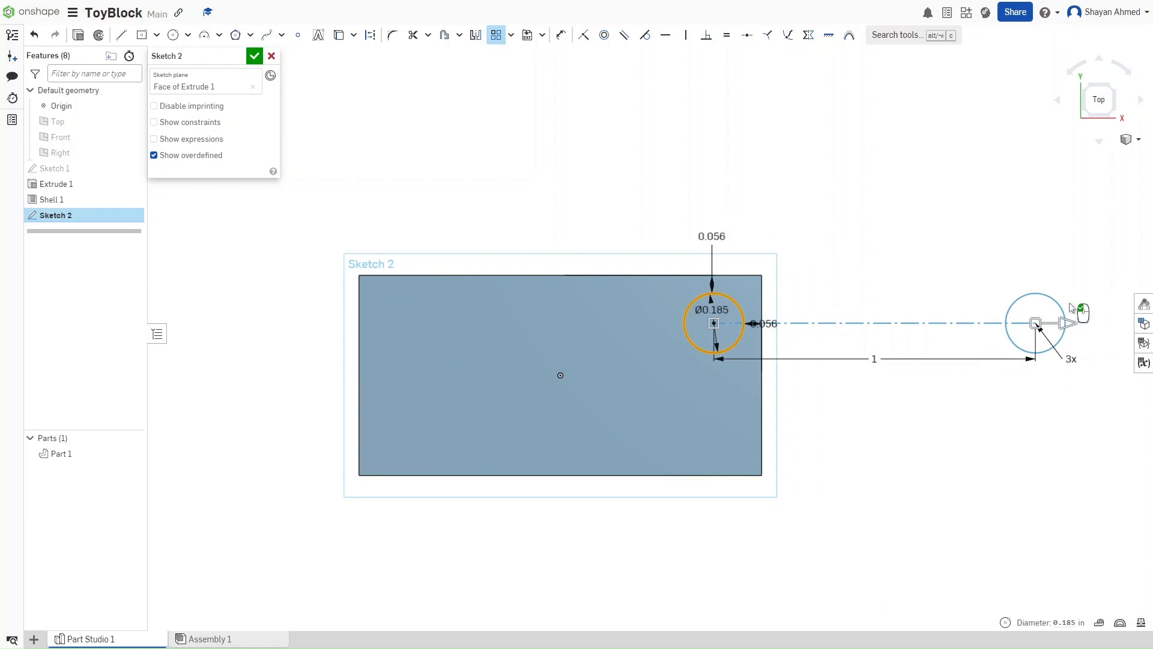
pyautogui.moveTo(1065, 323); pyautogui.dragTo(593, 305)
pyautogui.scroll(-3, 592, 301)
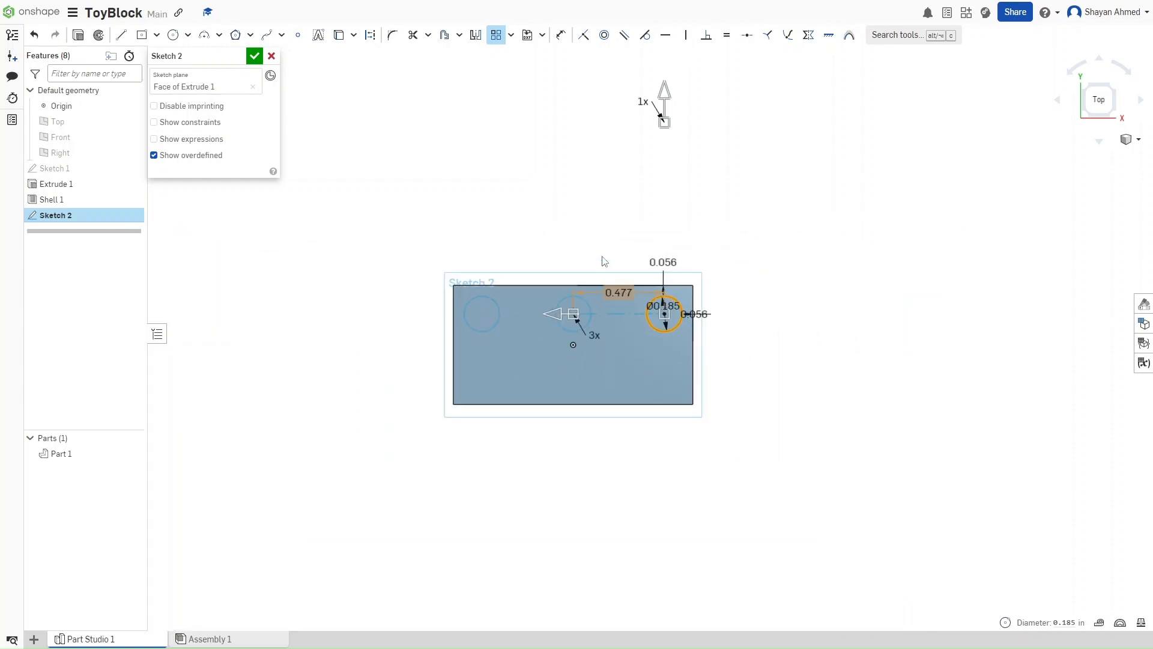
pyautogui.moveTo(663, 167); pyautogui.dragTo(662, 409)
pyautogui.scroll(3, 662, 409)
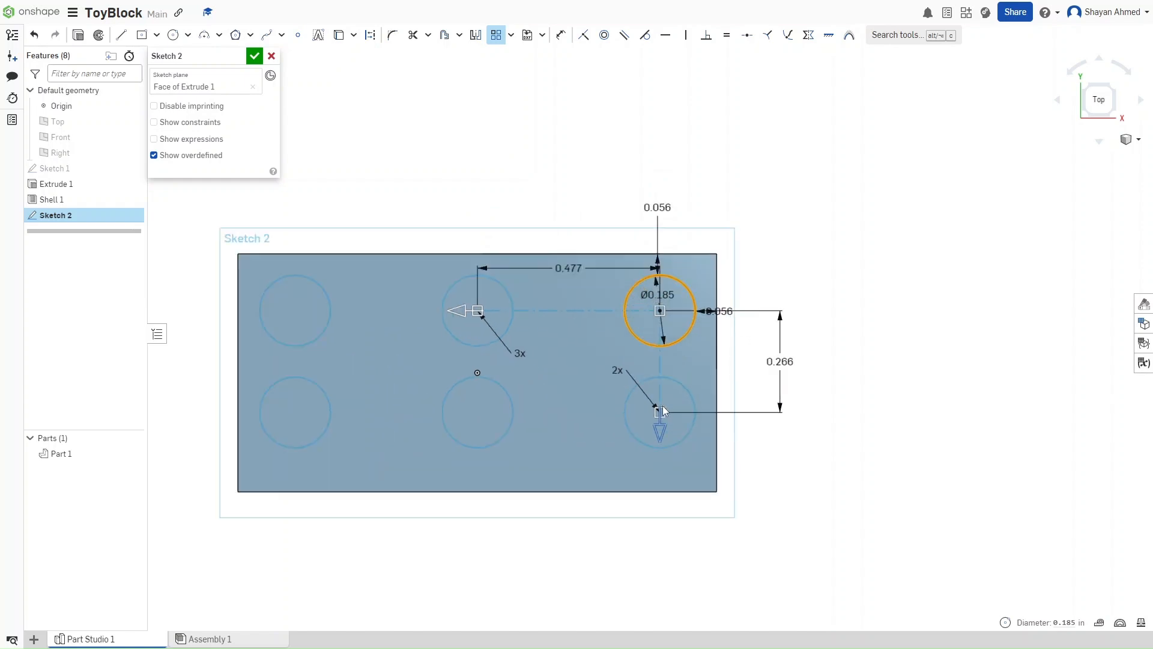
pyautogui.scroll(3, 662, 406)
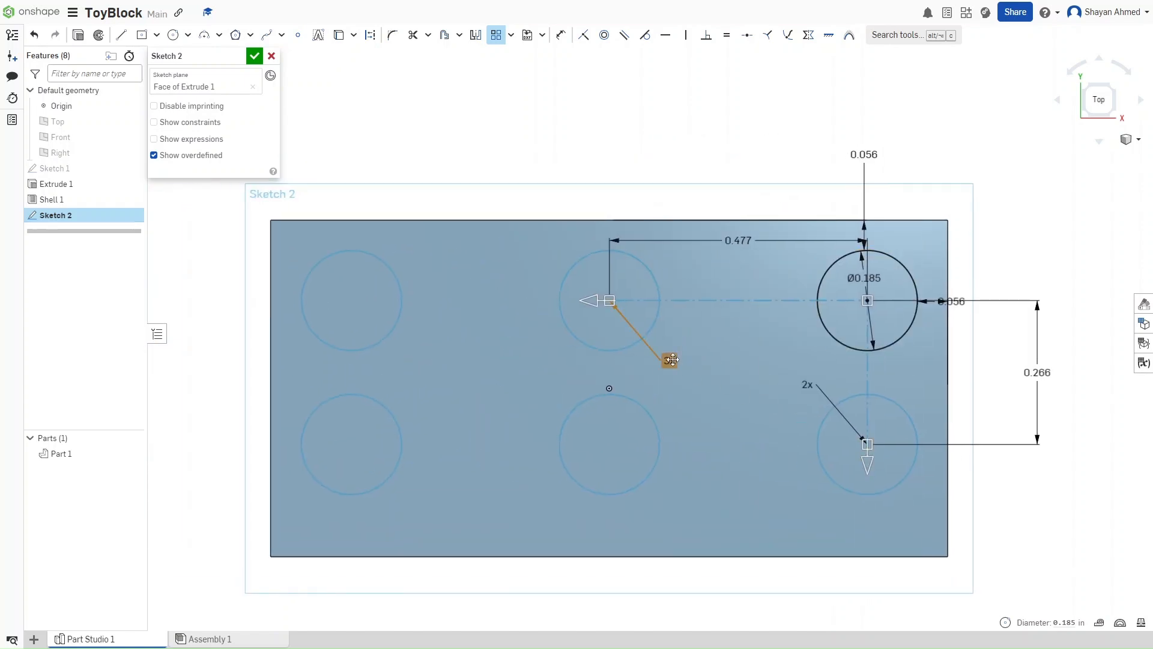
# - Set the circle pattern's lengthwise instance count to 4 and its lengthwise spacing to 0.33 in
pyautogui.click(672, 359)
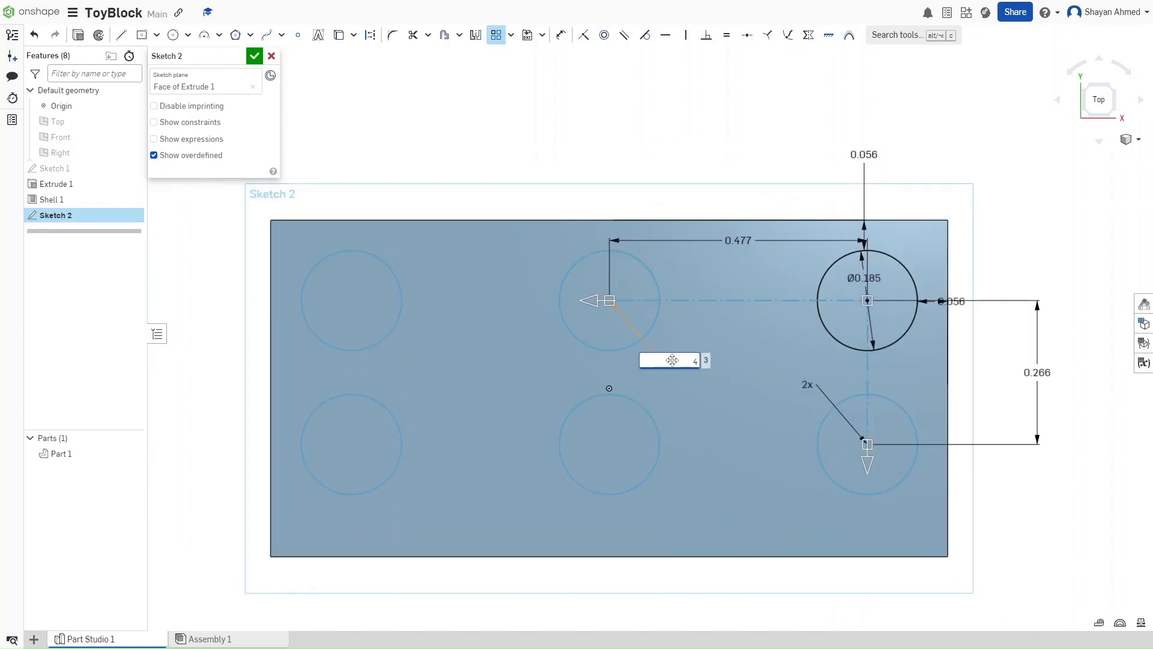
pyautogui.press('Return')
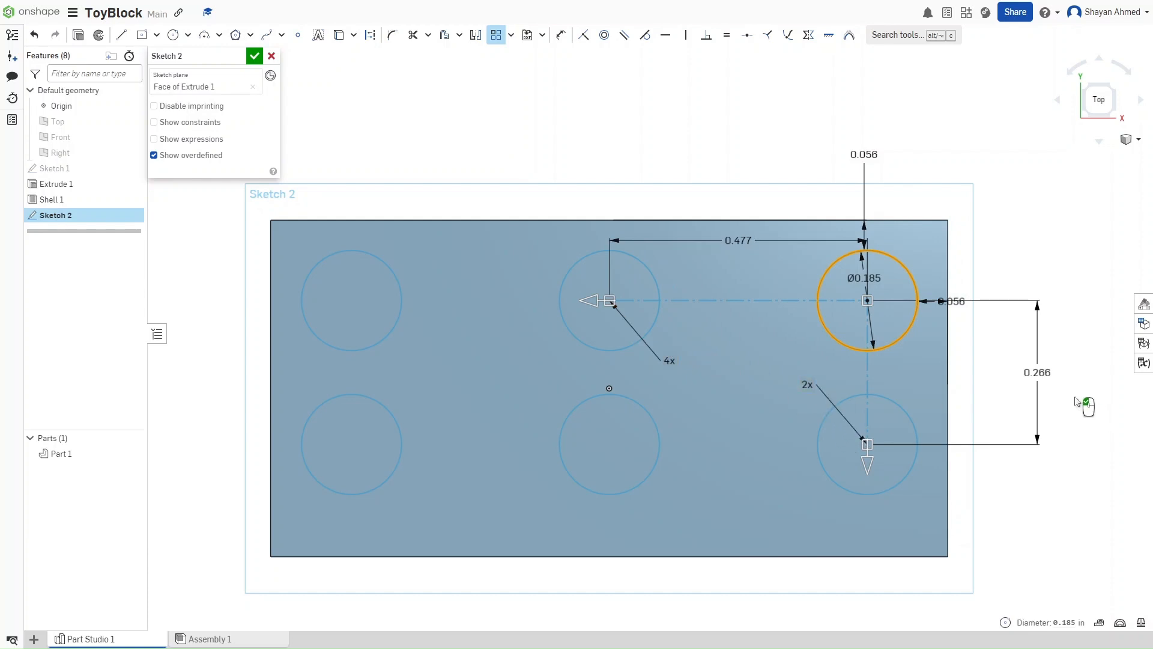
pyautogui.scroll(-2, 1021, 368)
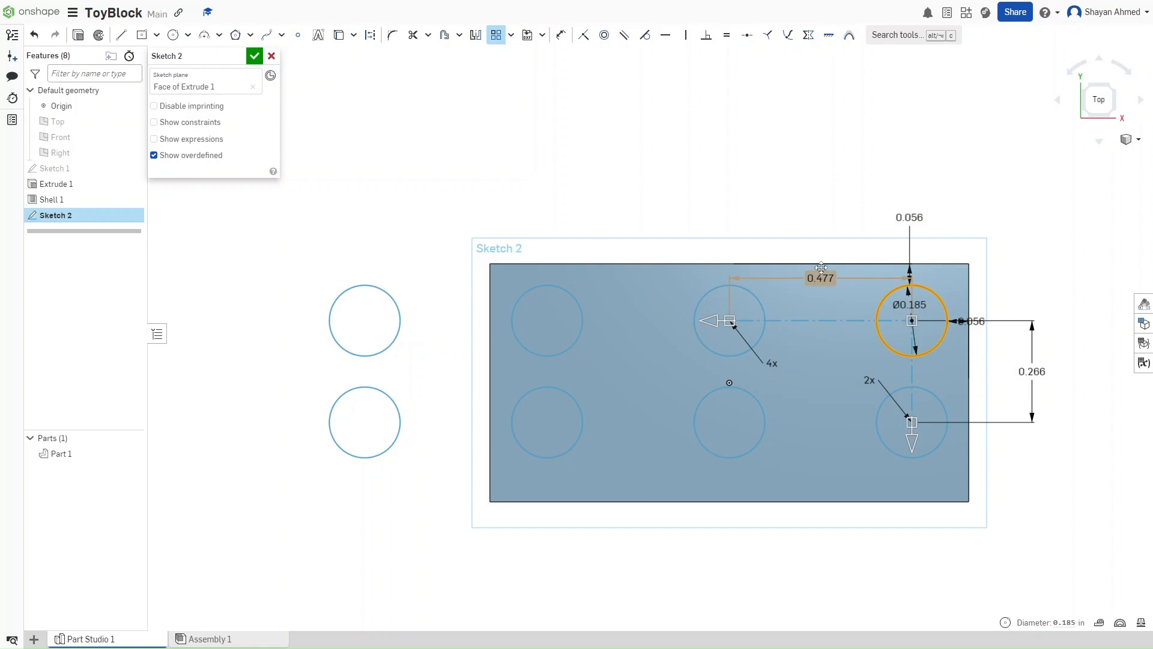
pyautogui.doubleClick(821, 277)
pyautogui.write('0.33')
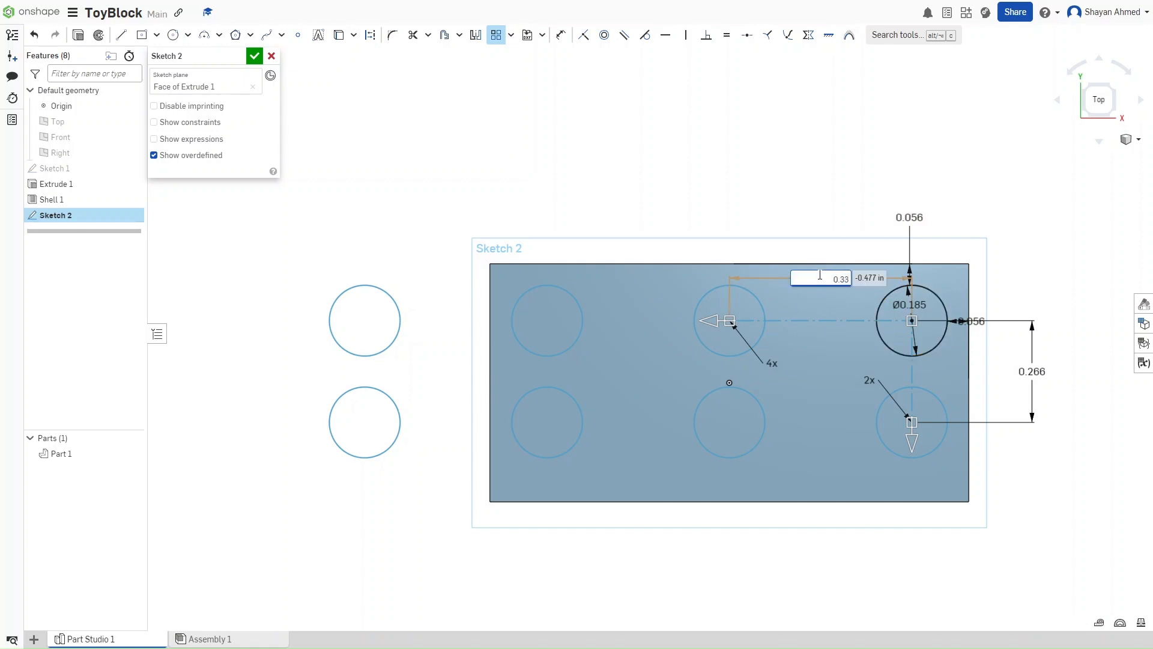
pyautogui.press('Return')
# - Set the lengthwise and row spacings of the circle pattern to -0.33 in and apply the pattern
pyautogui.moveTo(849, 319); pyautogui.dragTo(765, 342, button='middle')
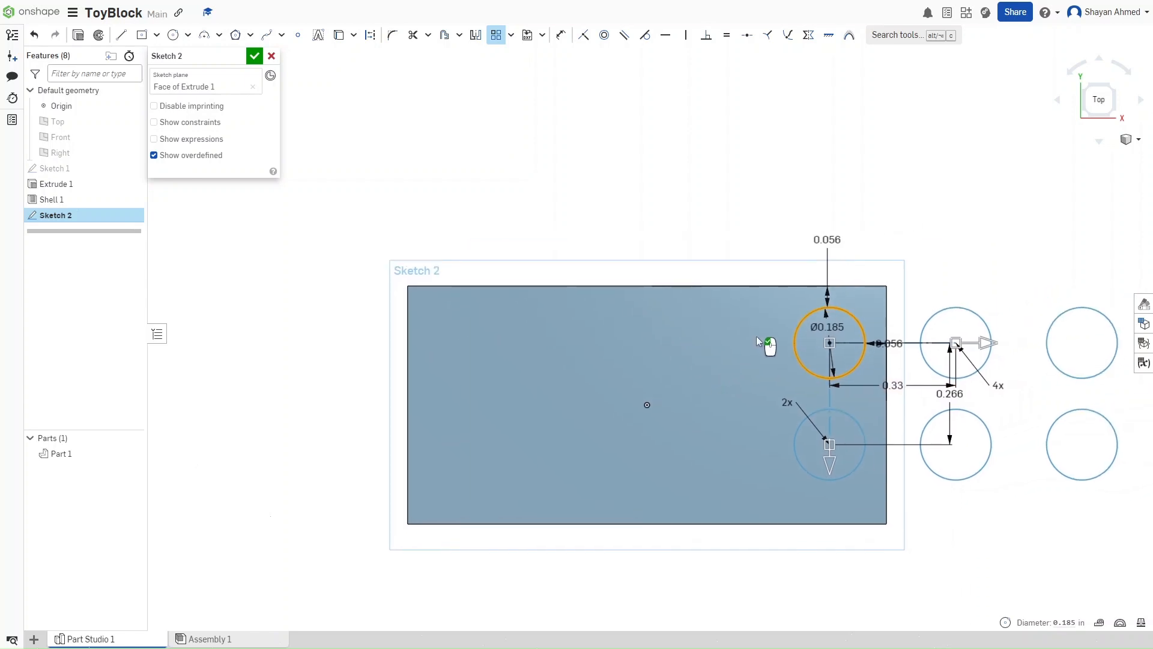
pyautogui.doubleClick(889, 388)
pyautogui.click(889, 389)
pyautogui.write('-')
pyautogui.press('Return')
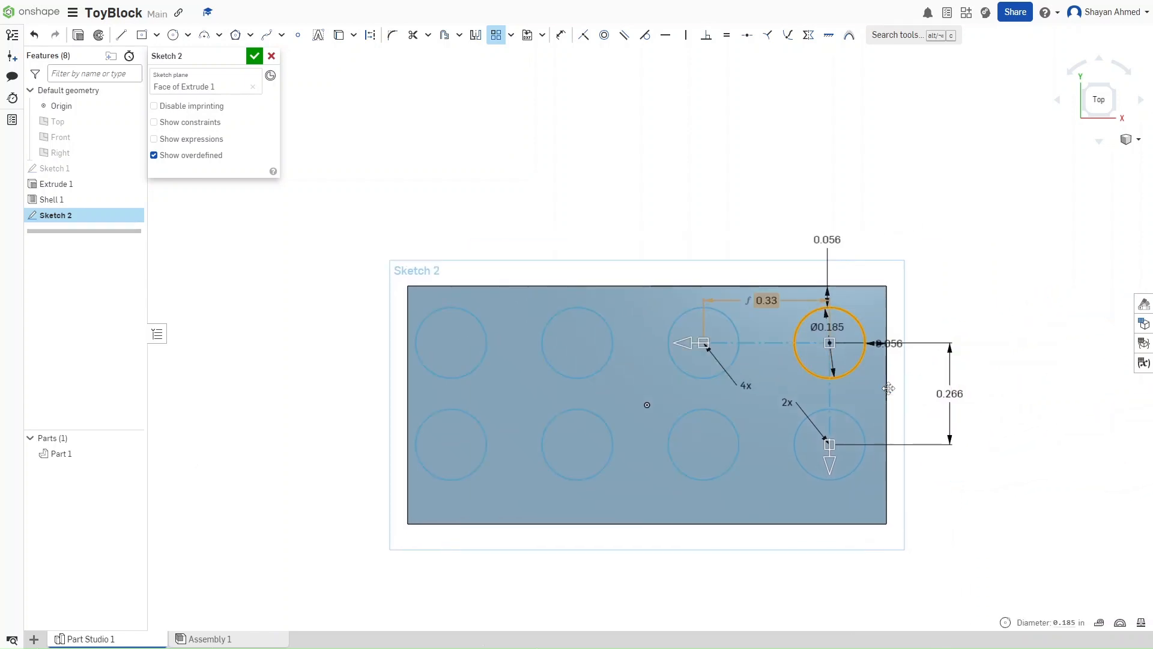
pyautogui.doubleClick(950, 391)
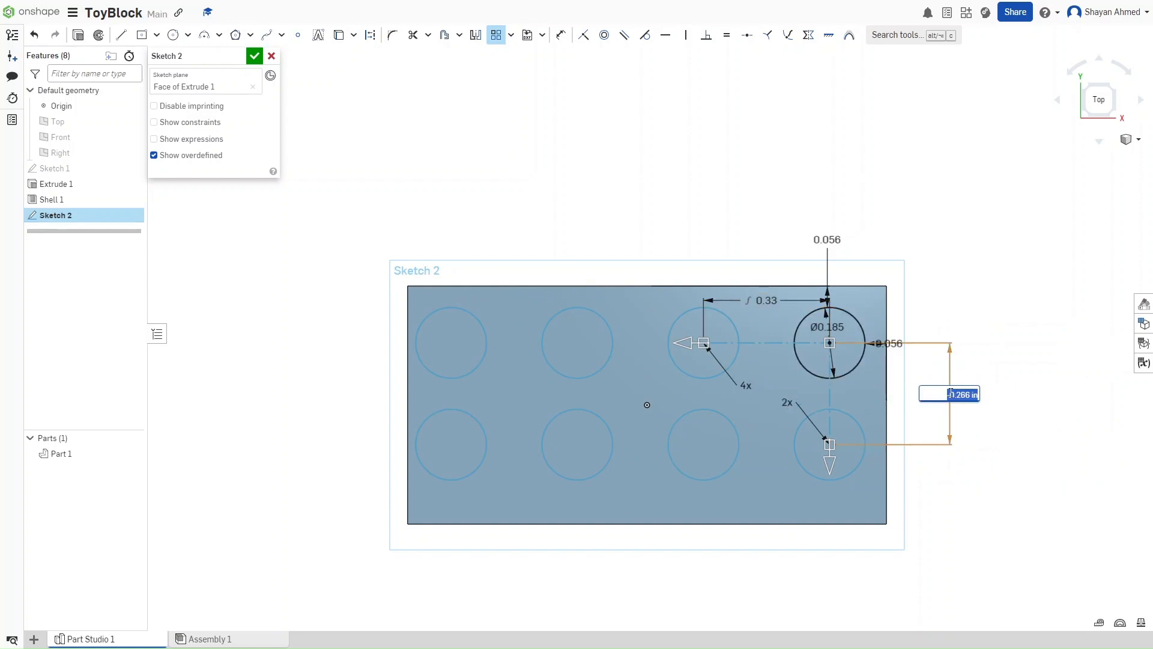
pyautogui.write('-0.33')
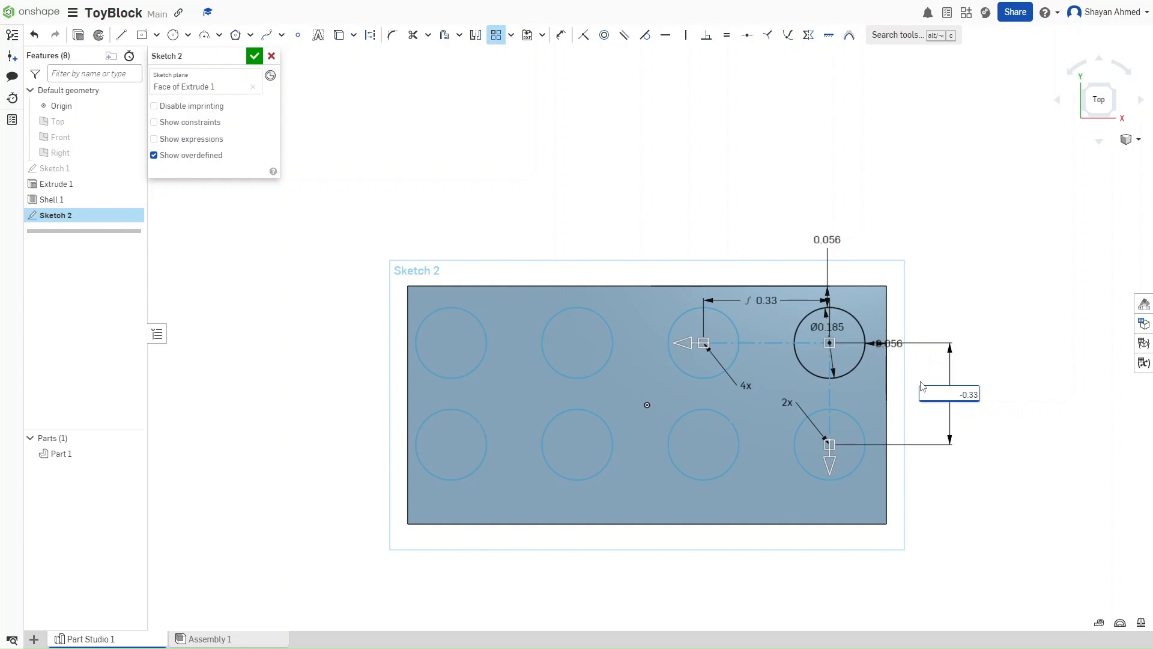
pyautogui.press('Return')
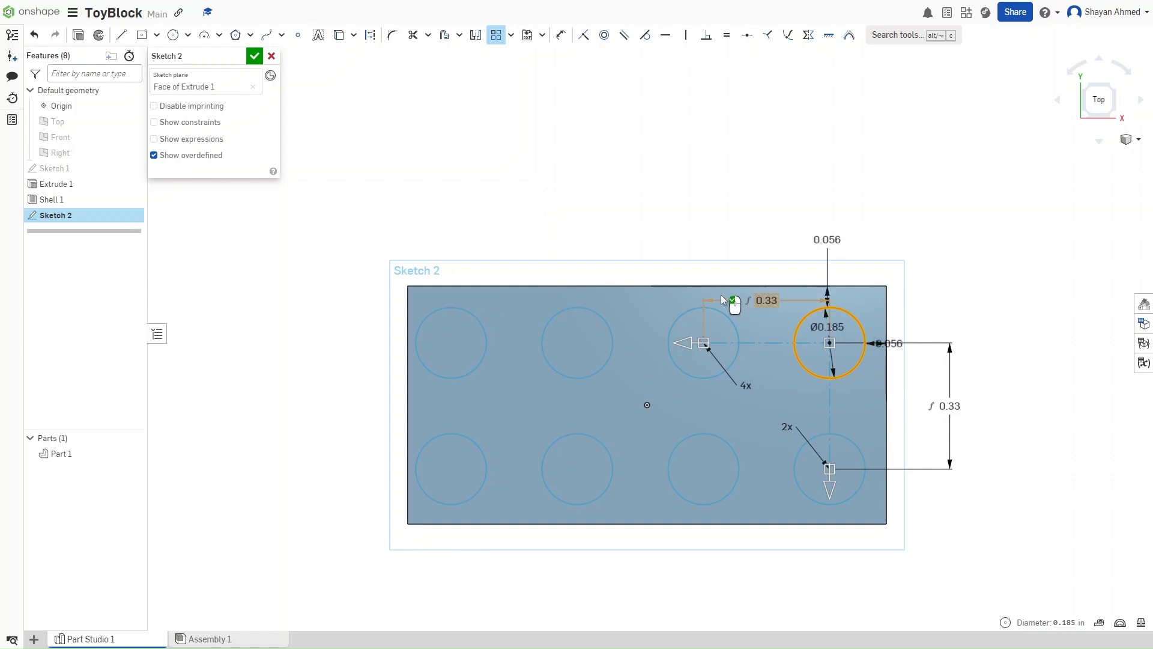
pyautogui.click(594, 197)
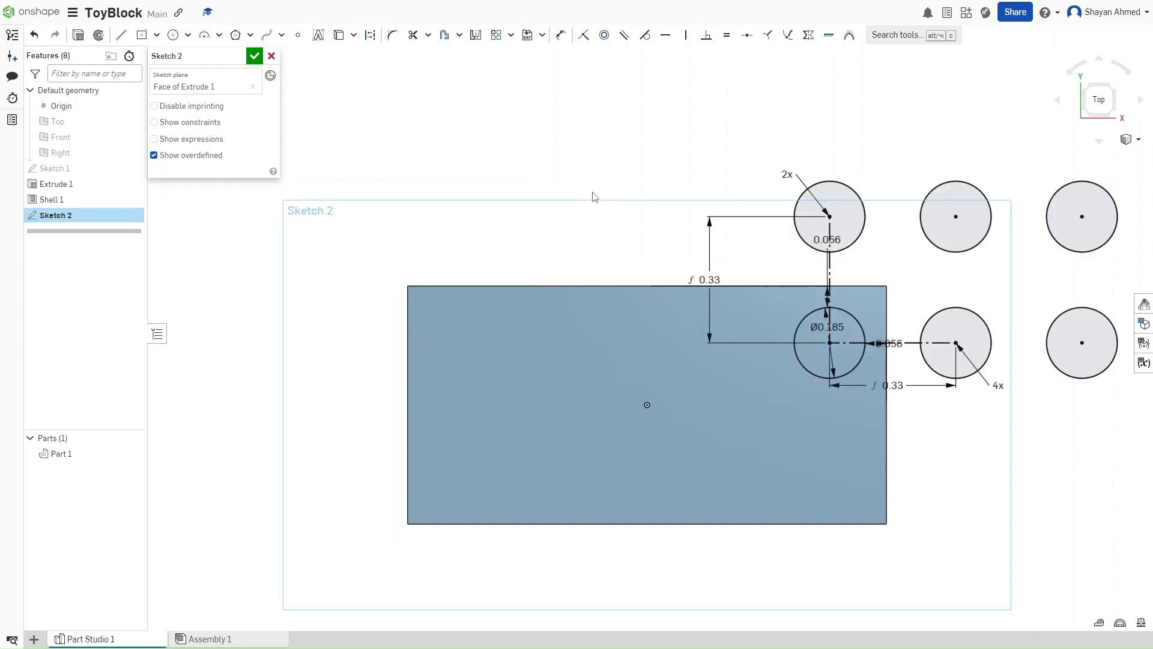
# - Remove the minus sign from both pattern spacings, making each 0.33 in, to reverse the pattern's directions onto the block
pyautogui.moveTo(694, 214)
pyautogui.mouseDown(button='middle')
pyautogui.moveTo(525, 216)
pyautogui.moveTo(489, 226)
pyautogui.moveTo(495, 240)
pyautogui.mouseUp(button='middle')
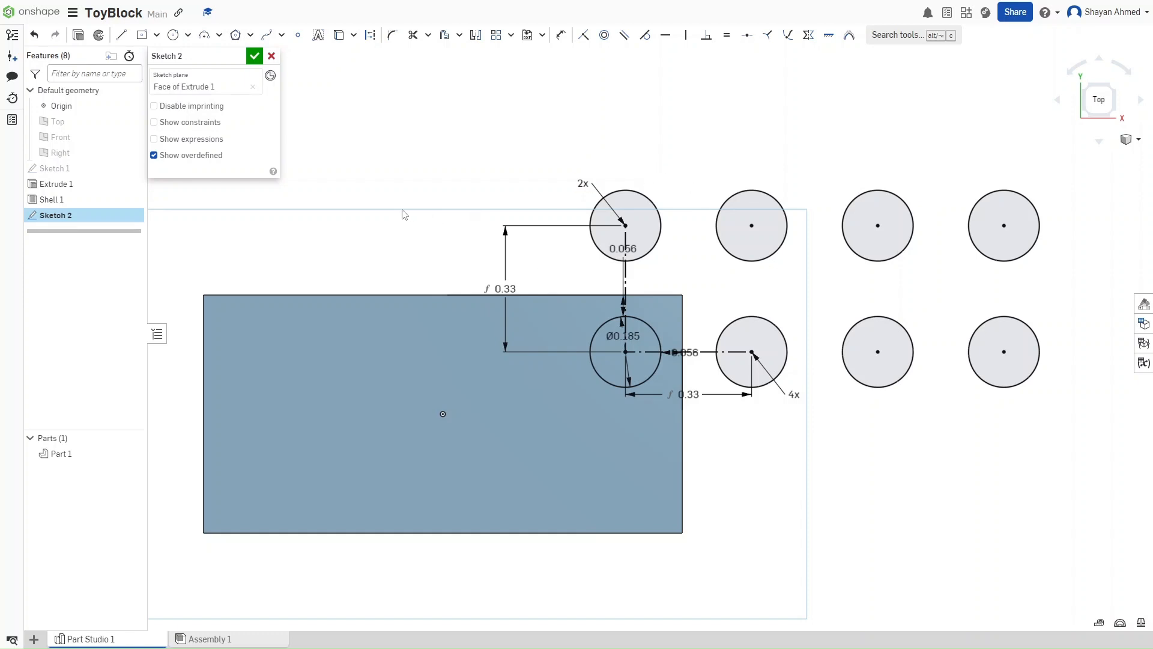
pyautogui.doubleClick(504, 288)
pyautogui.click(507, 290)
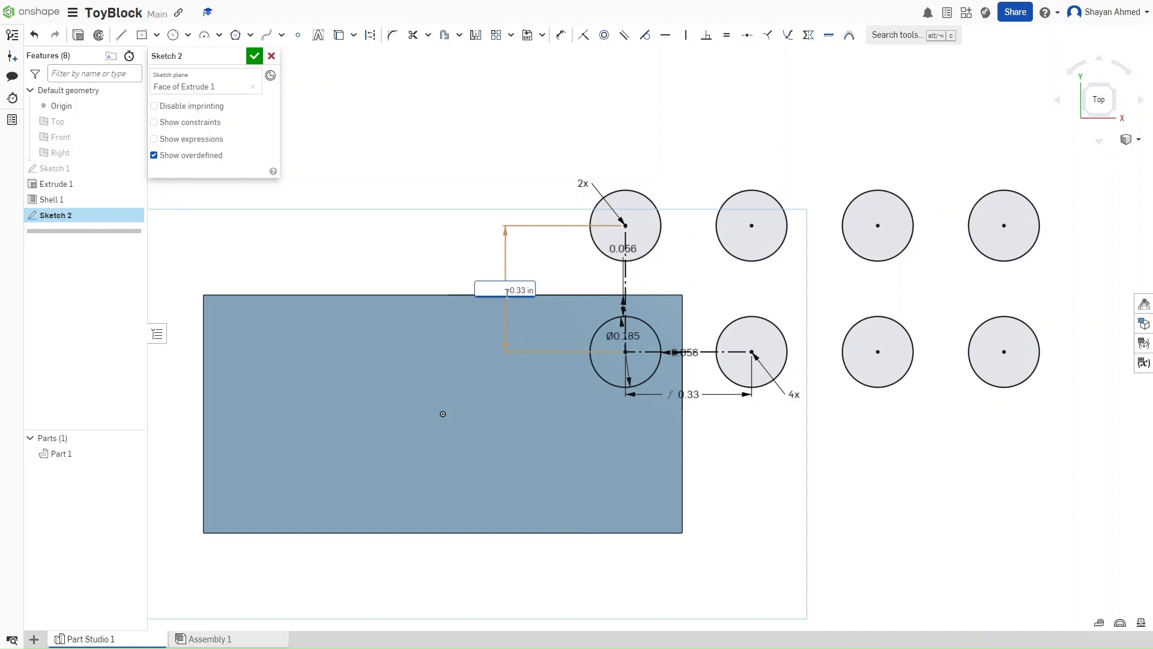
pyautogui.press('BackSpace')
pyautogui.press('Return')
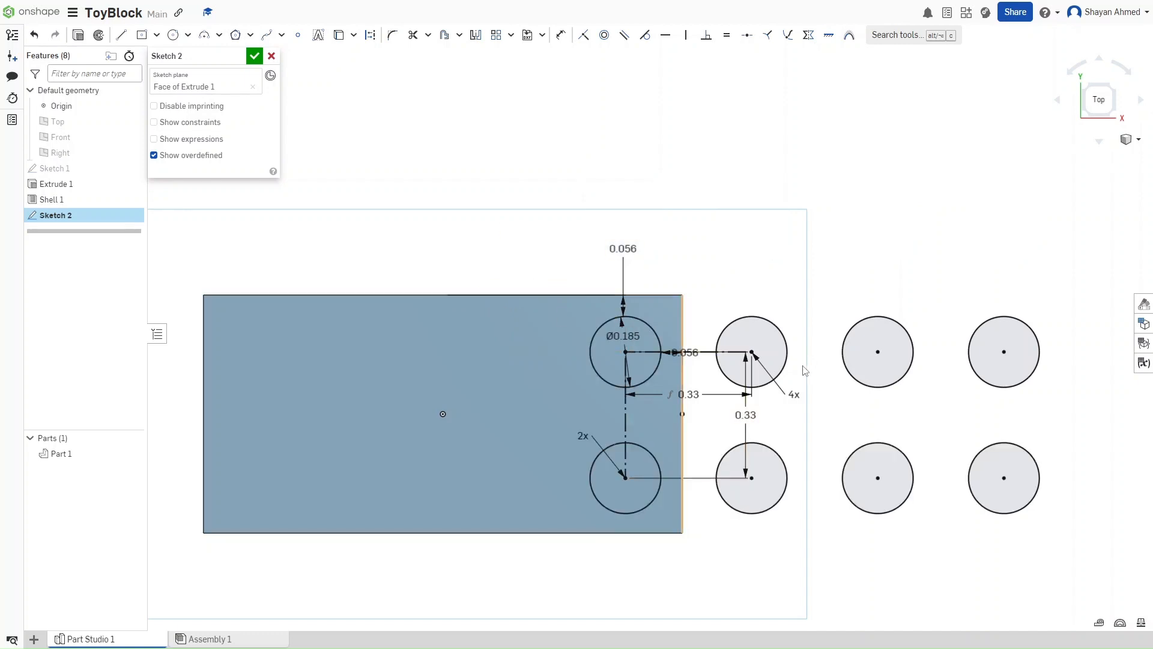
pyautogui.doubleClick(696, 397)
pyautogui.click(696, 397)
pyautogui.press('BackSpace')
pyautogui.press('Return')
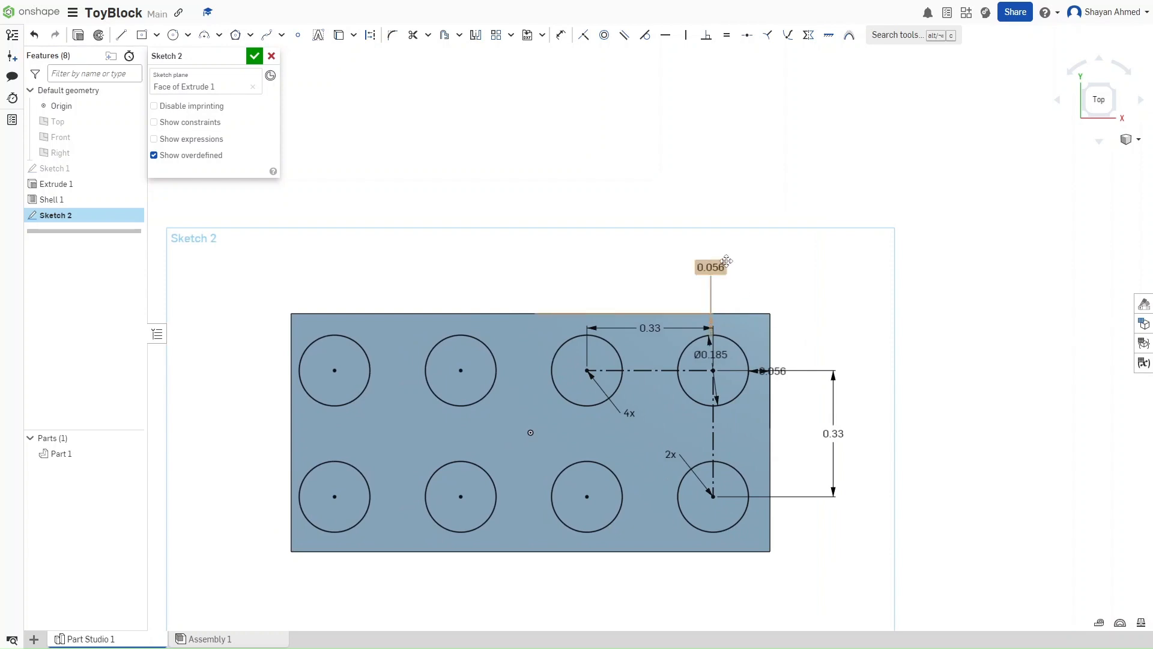
# - Reposition the diameter label inside the original circle and finish the stud sketch
pyautogui.moveTo(731, 365); pyautogui.dragTo(745, 372)
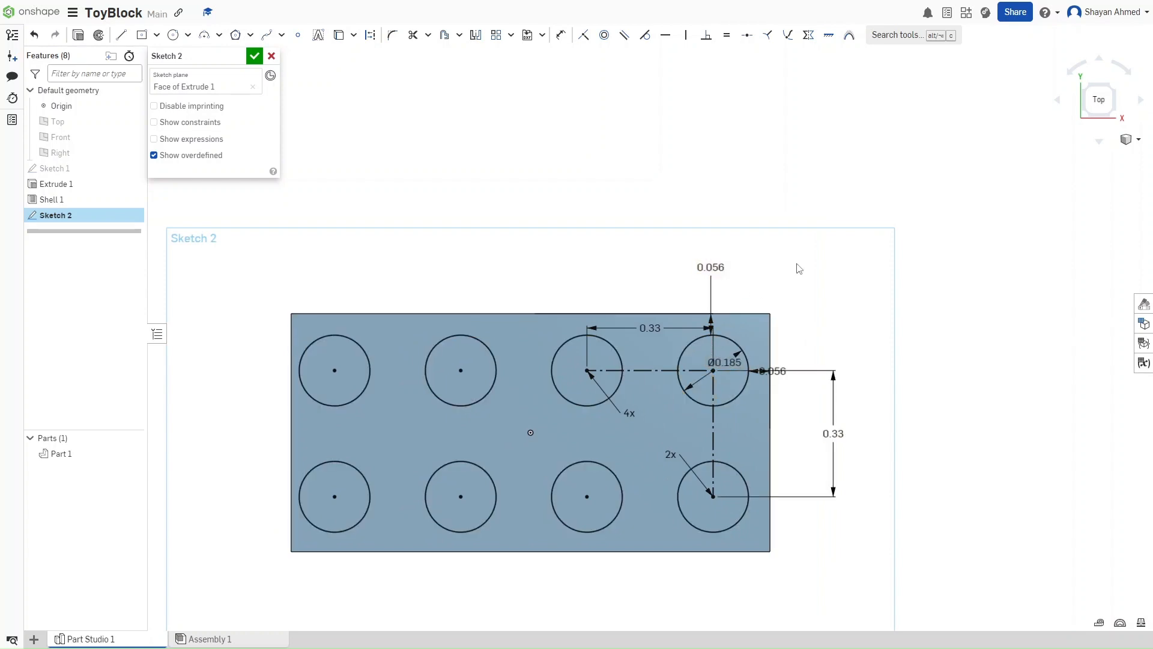
pyautogui.click(253, 56)
# - Extrude all the stud sketch's circles outward from the block's top face by 0.068 in, added to the existing part
pyautogui.moveTo(340, 162); pyautogui.dragTo(378, 166, button='right')
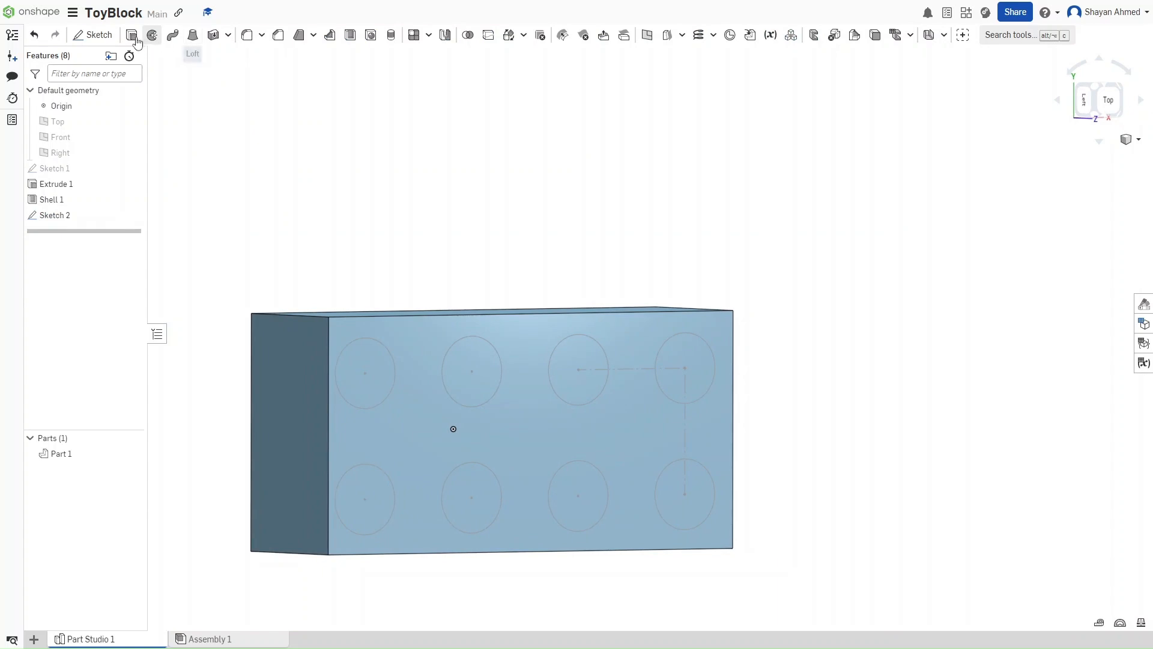
pyautogui.click(132, 36)
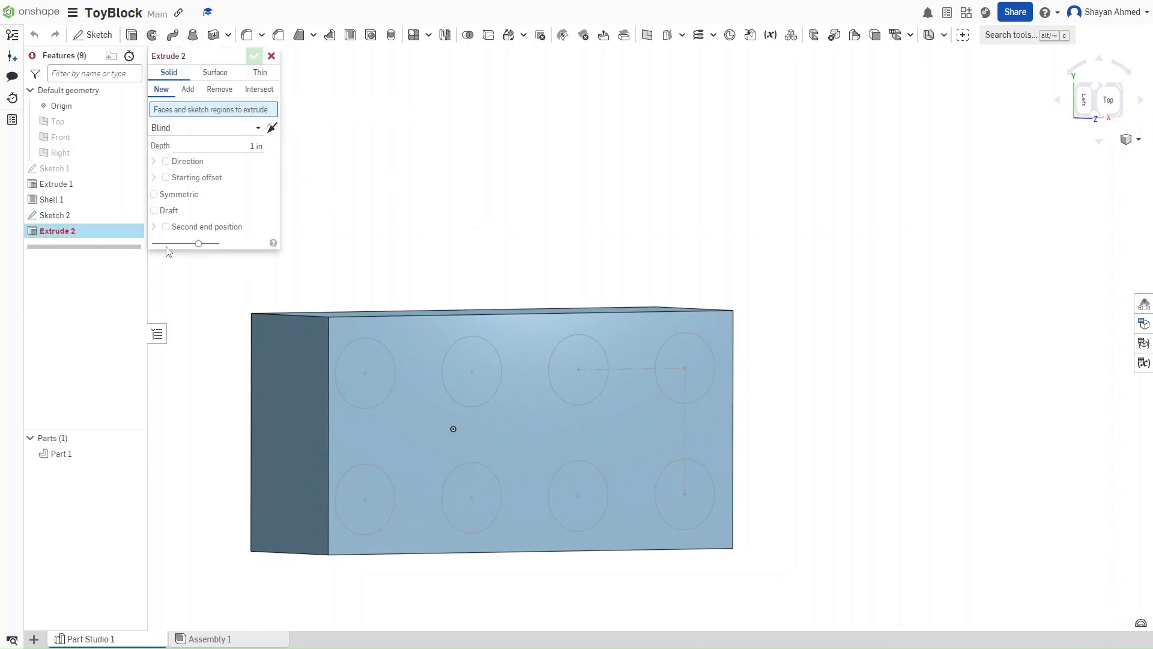
pyautogui.click(95, 218)
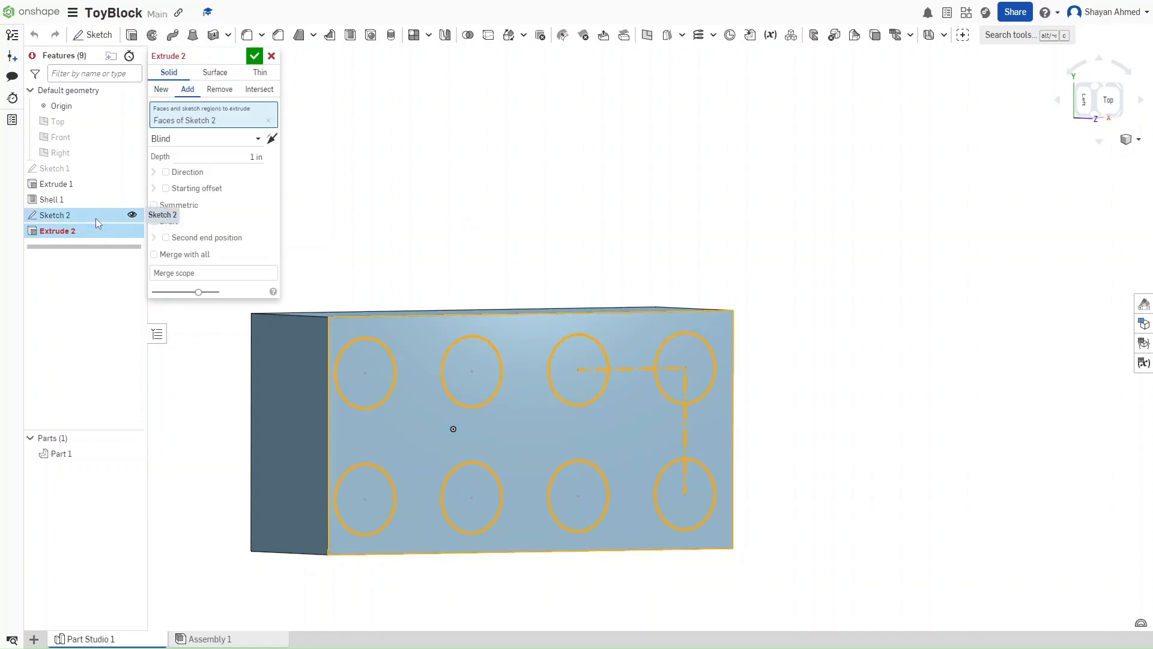
pyautogui.moveTo(457, 257); pyautogui.dragTo(484, 261, button='right')
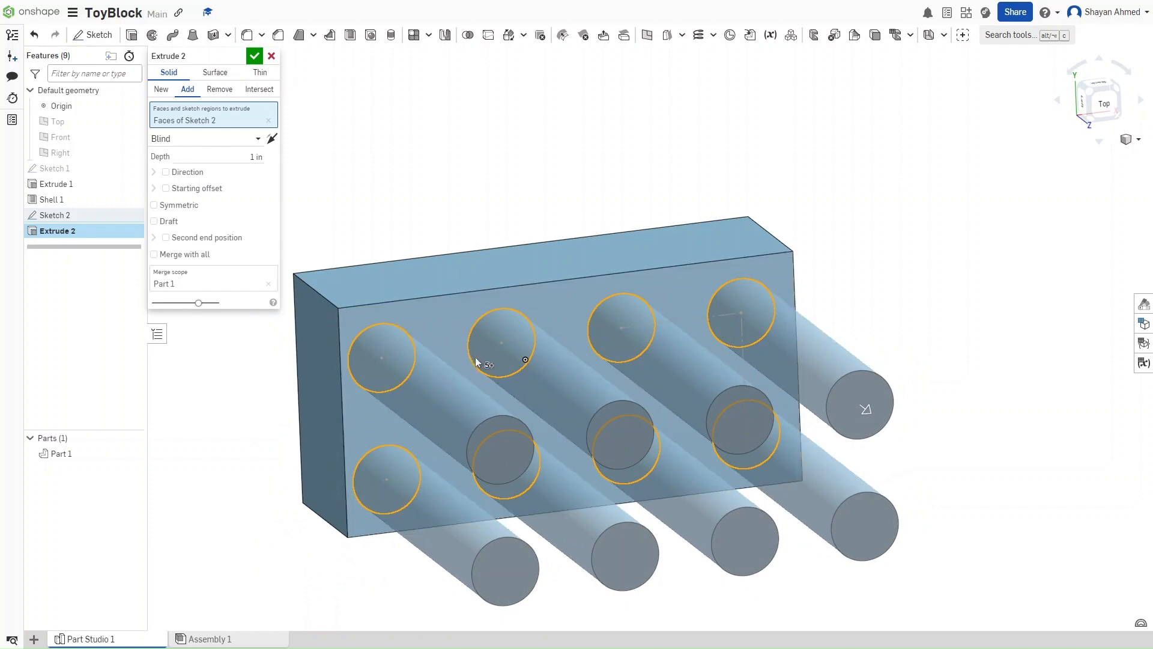
pyautogui.click(248, 154)
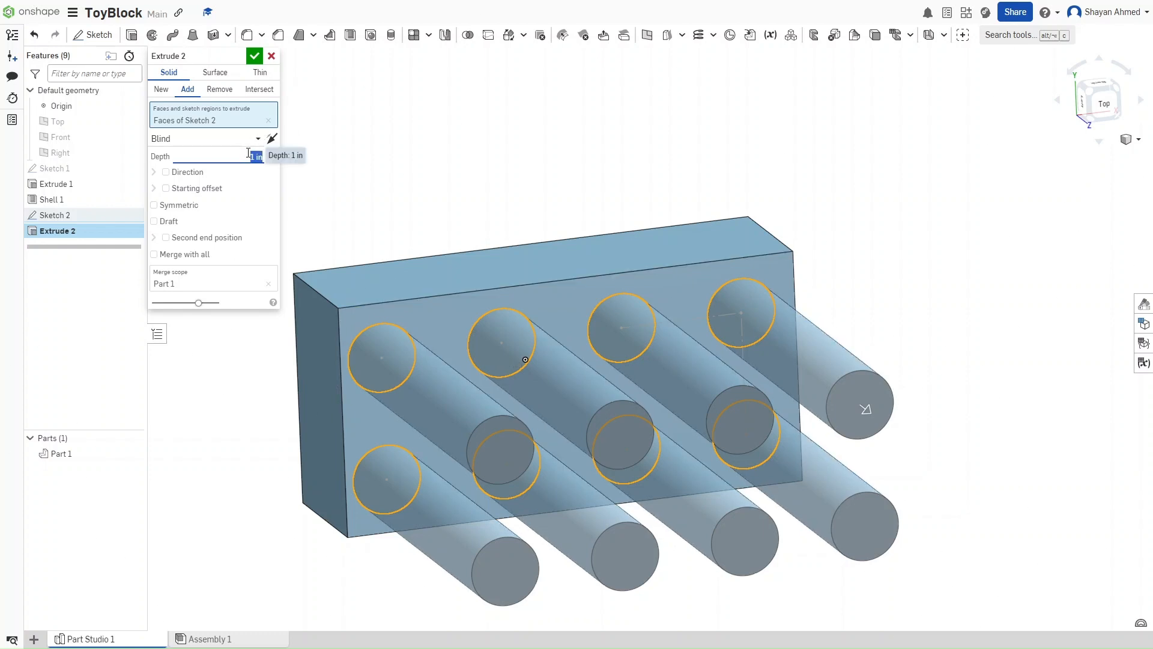
pyautogui.write('0.068')
pyautogui.press('Return')
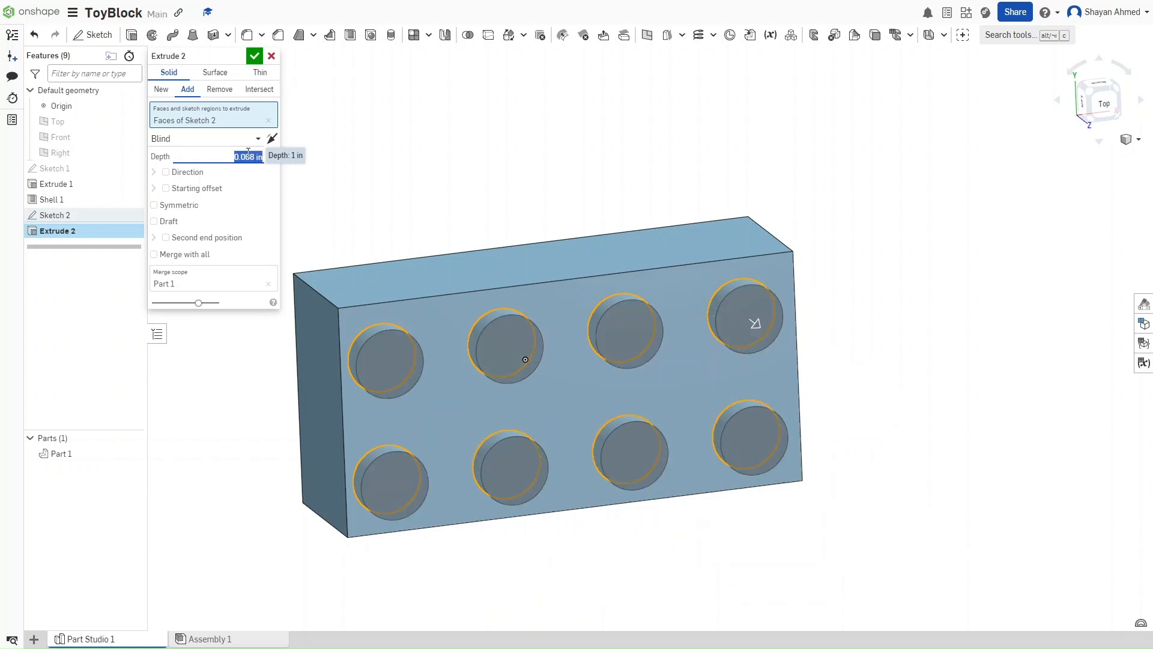
pyautogui.press('Return')
# - Start a new sketch on the inner face of the shelled cavity on the block's underside
pyautogui.moveTo(400, 175); pyautogui.dragTo(389, 4, button='right')
pyautogui.click(762, 182)
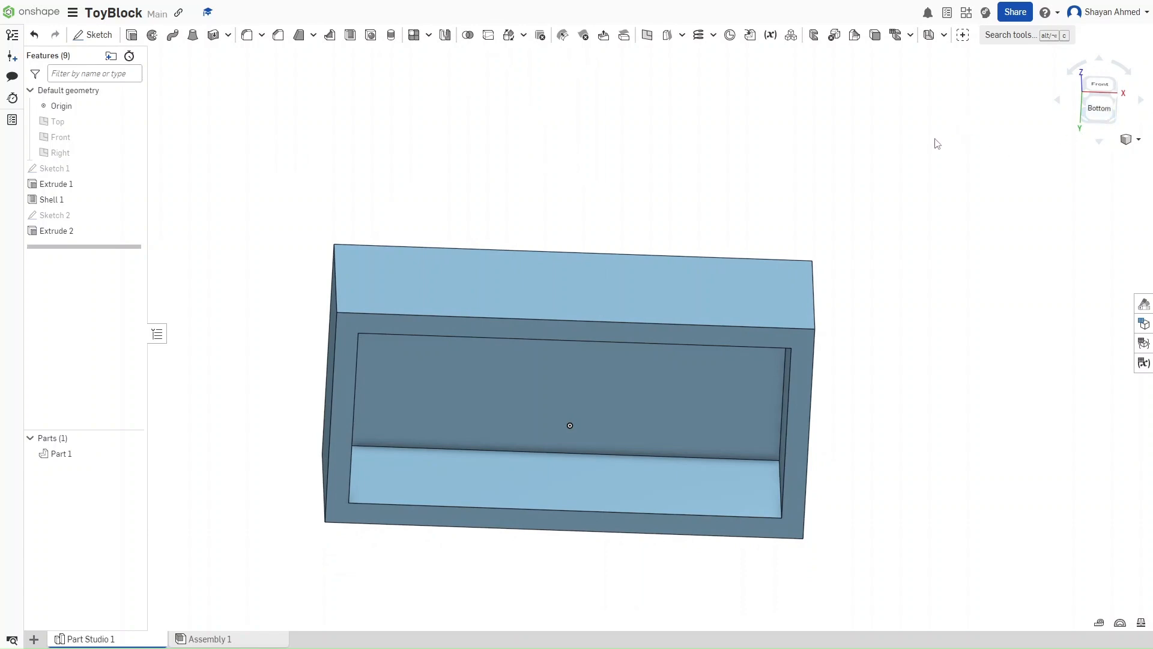
pyautogui.hotkey('shift', '6')
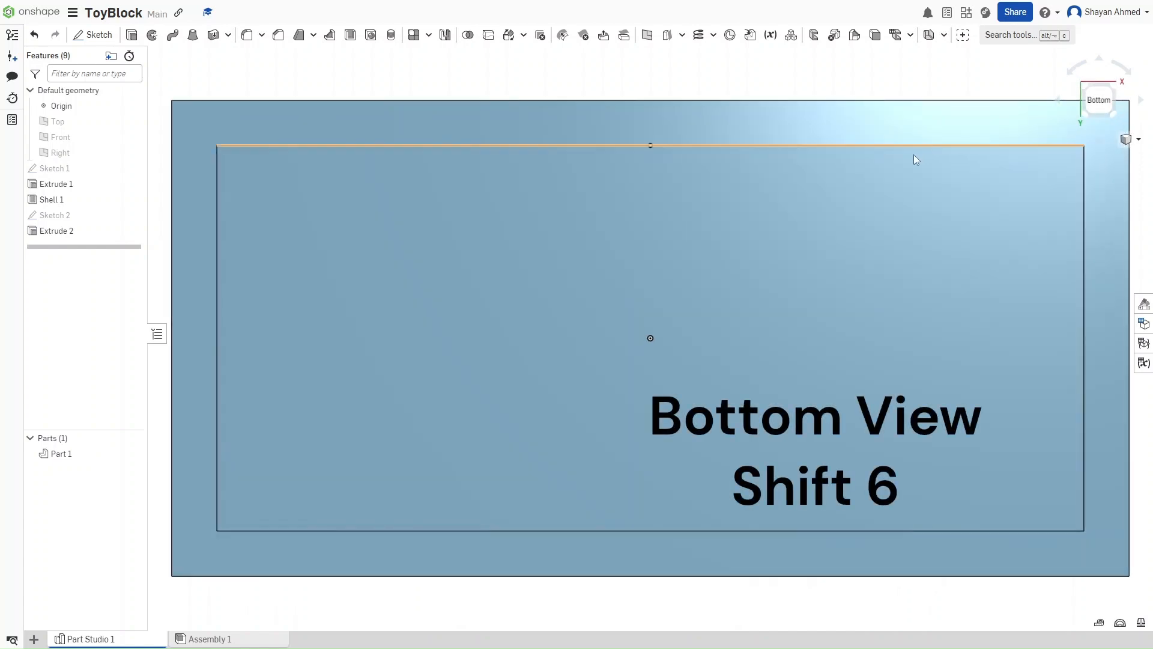
pyautogui.click(588, 243)
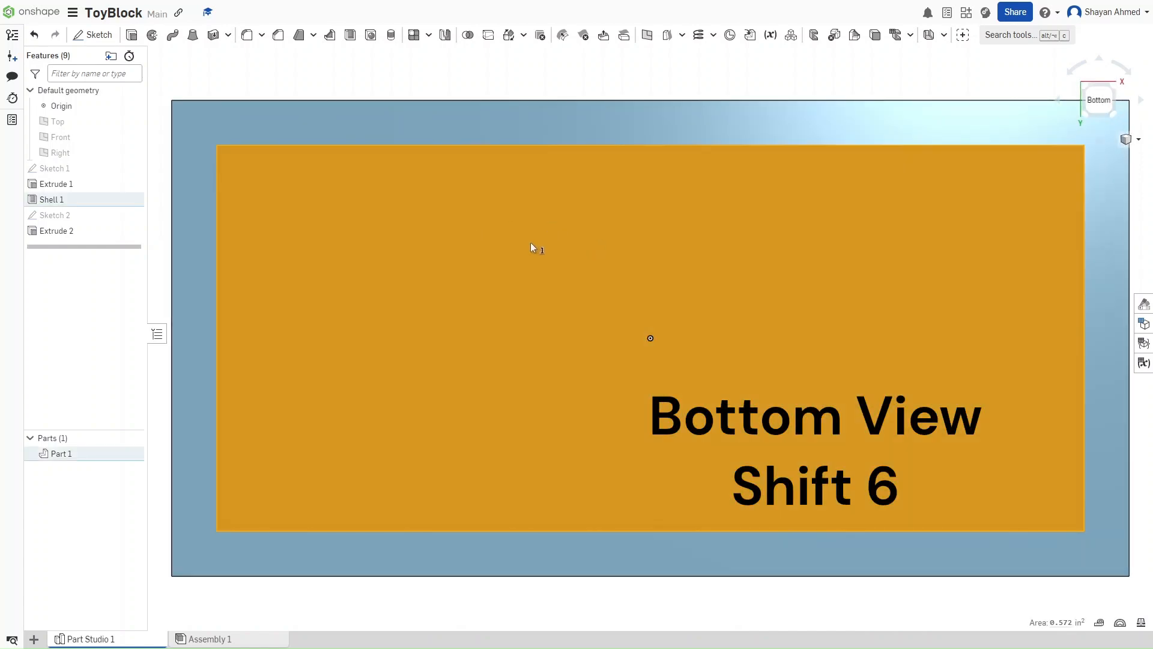
pyautogui.hotkey('shift', 's')
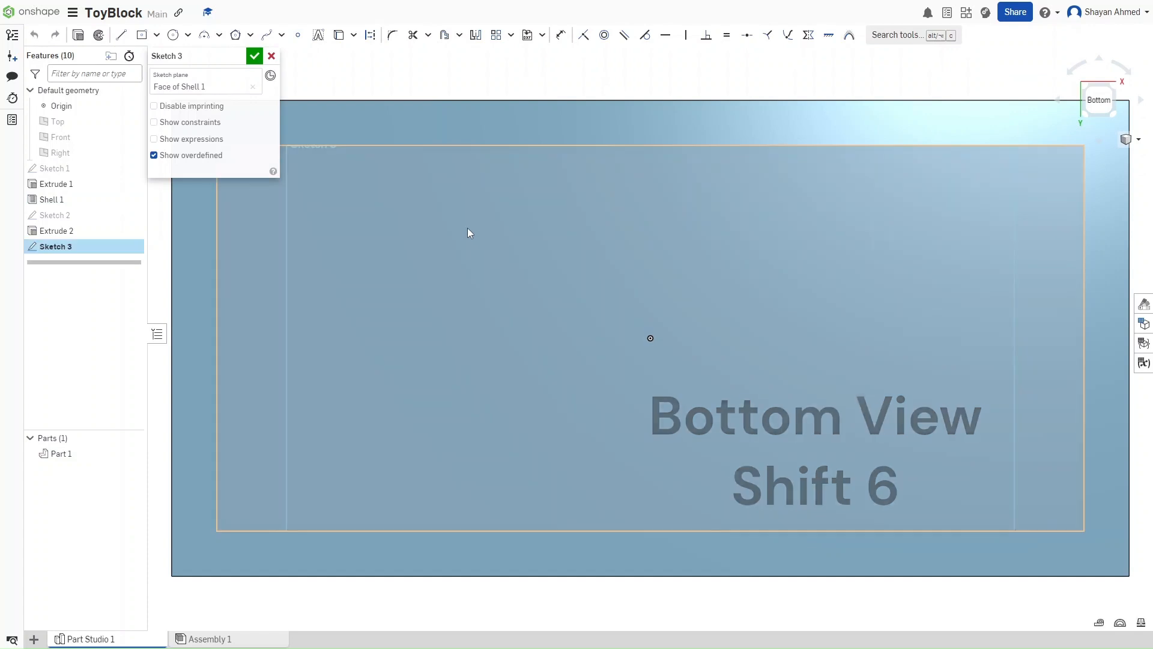
pyautogui.moveTo(520, 248); pyautogui.dragTo(596, 261, button='middle')
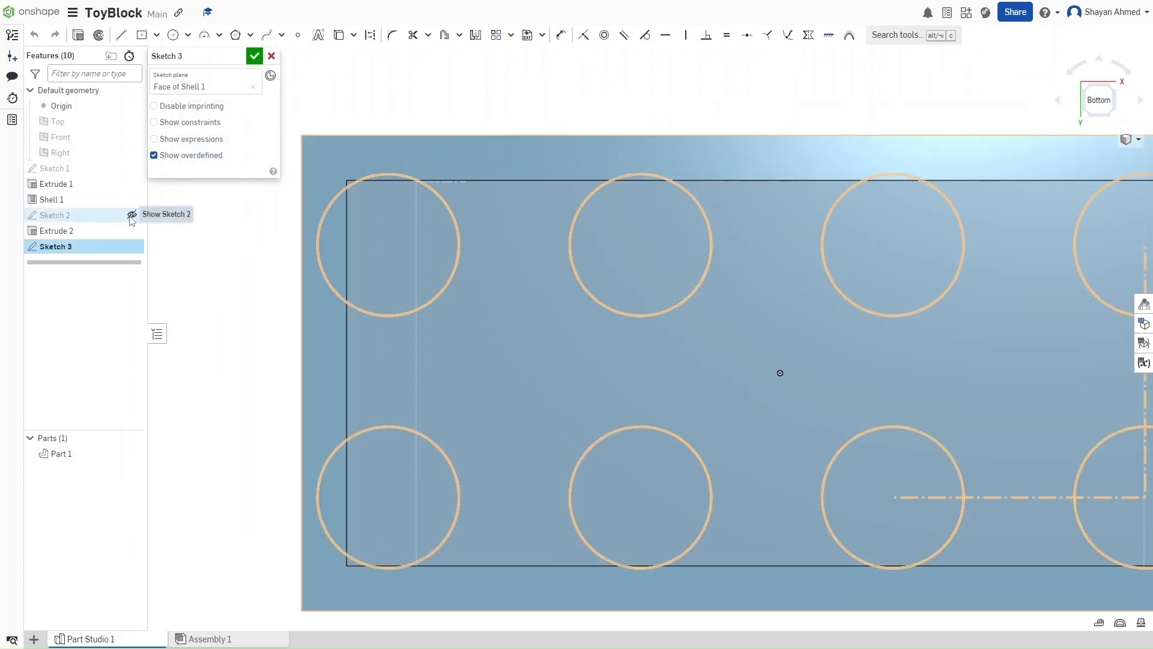
# - Show Sketch 2 and project its corner stud circle at the block's upper-left corner into the new sketch
pyautogui.click(132, 215)
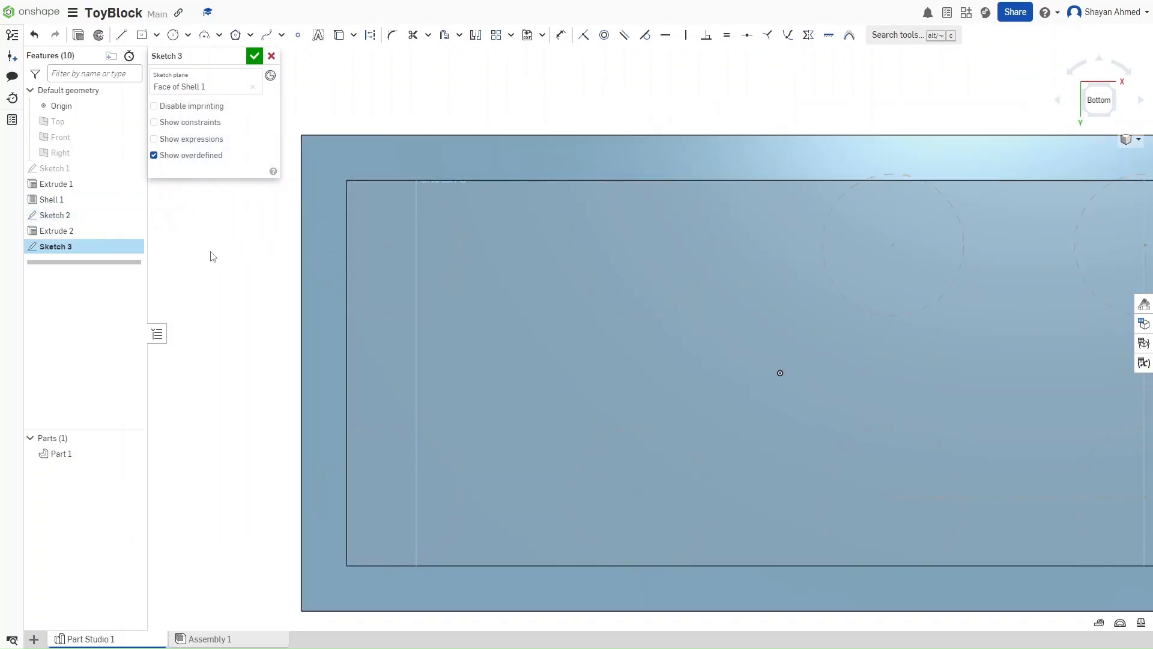
pyautogui.press('u')
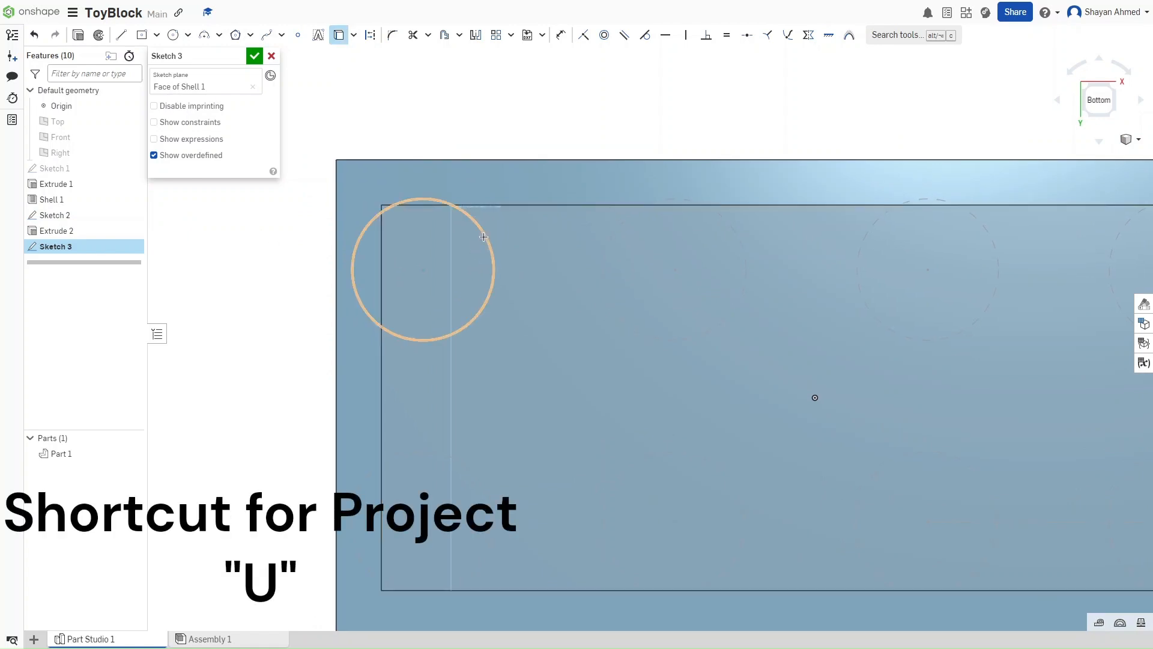
pyautogui.click(485, 237)
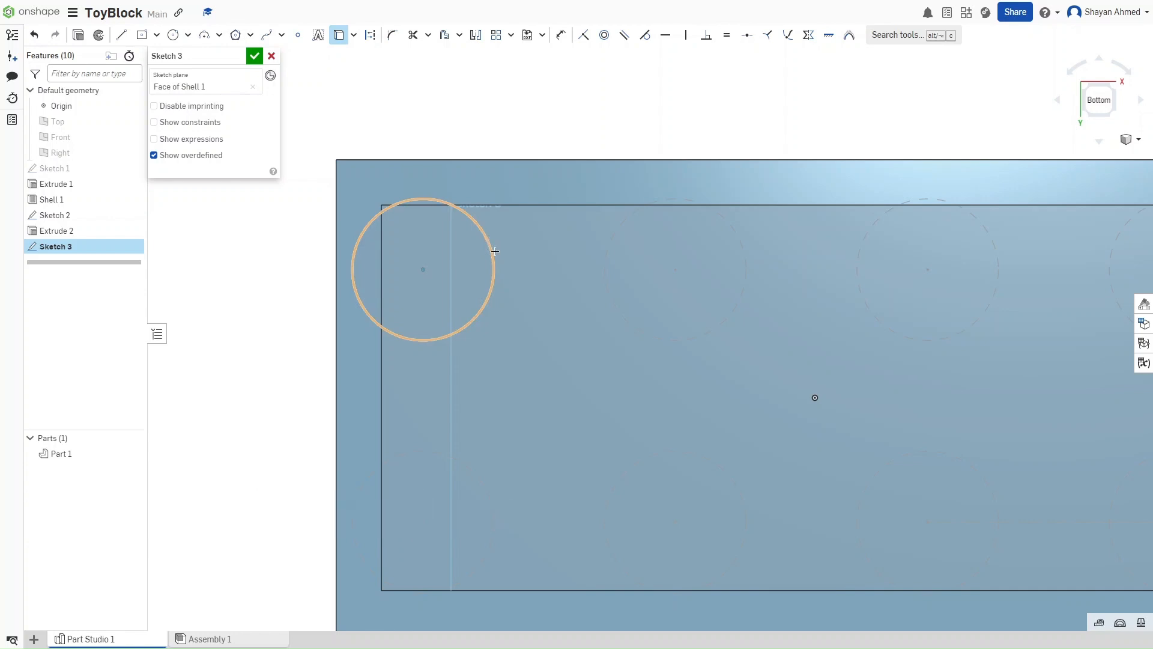
pyautogui.moveTo(515, 246); pyautogui.dragTo(468, 258, button='middle')
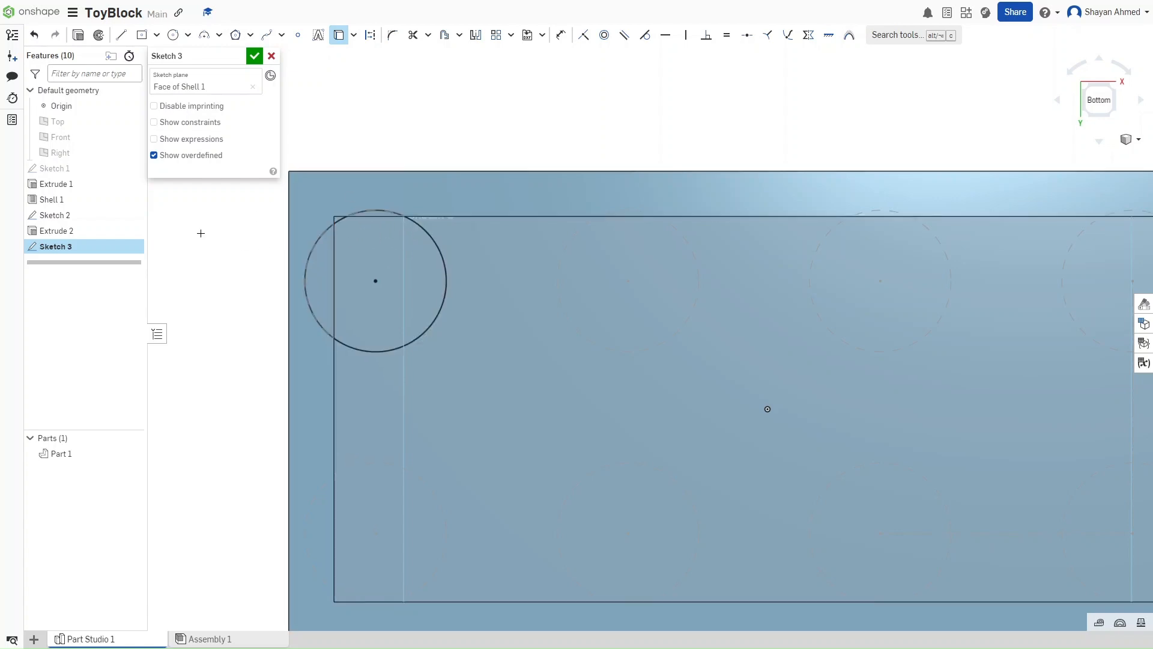
# - Sketch a circle of 0.08 in diameter centred on the projected stud circle
pyautogui.press('c')
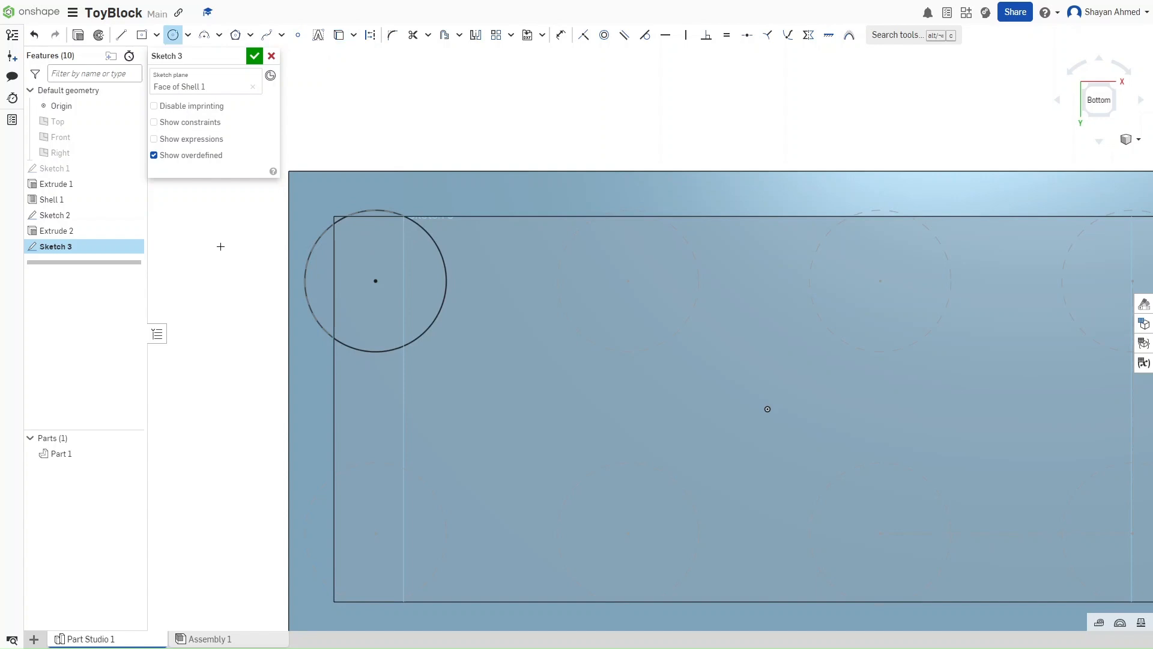
pyautogui.click(375, 280)
pyautogui.click(376, 241)
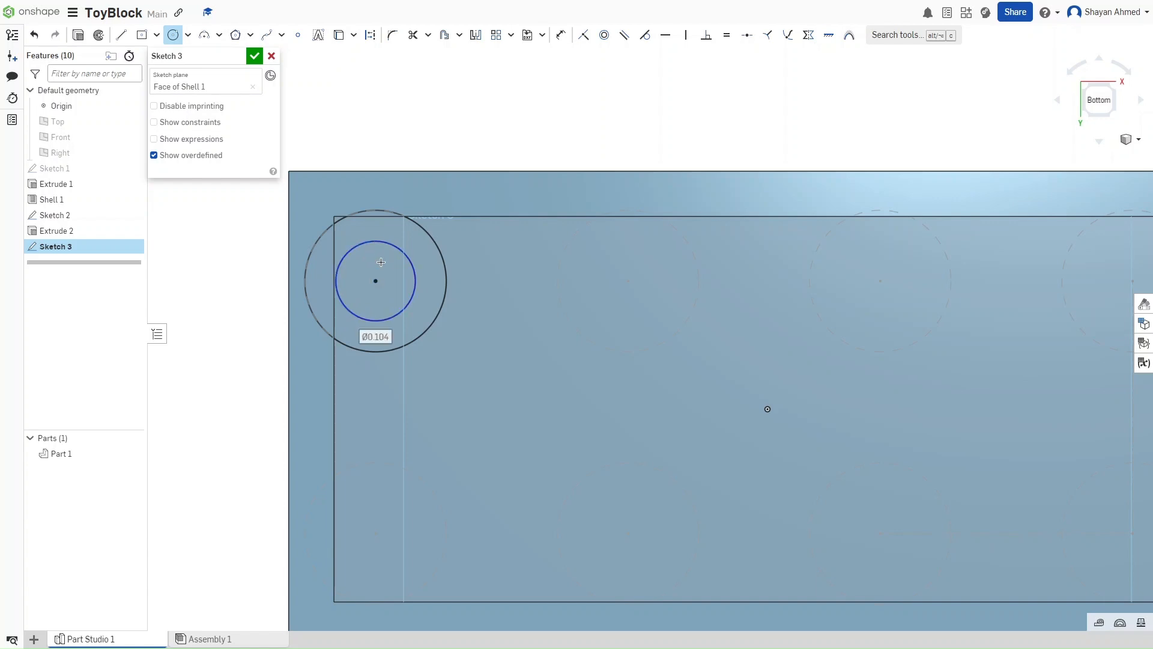
pyautogui.write('0.08')
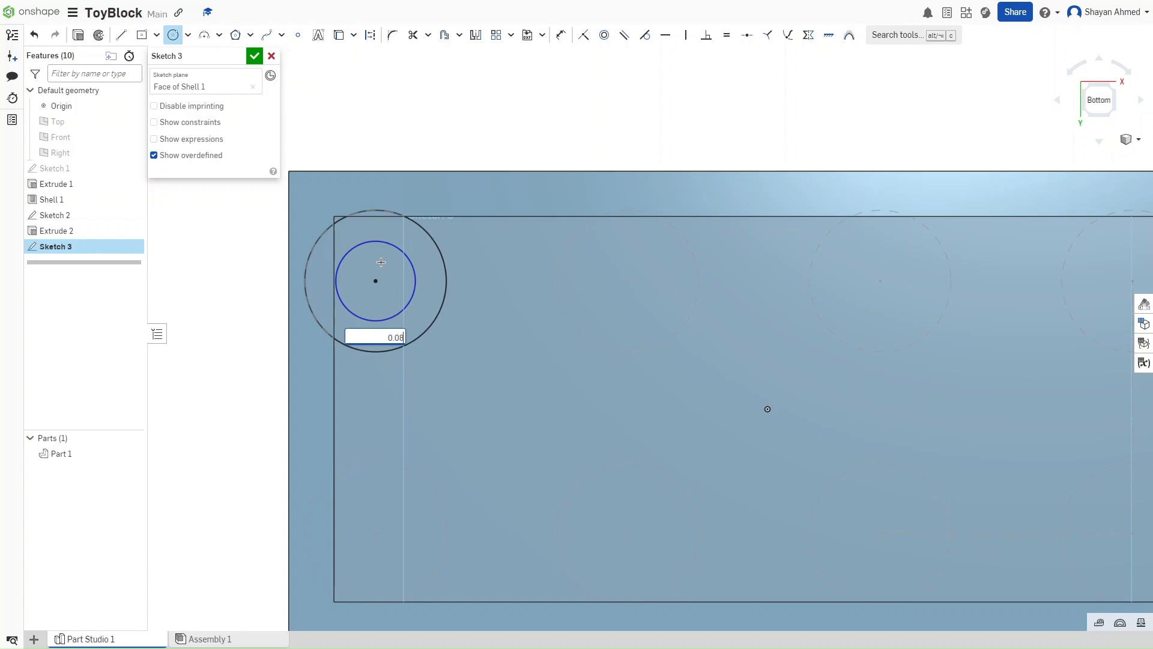
pyautogui.press('Return')
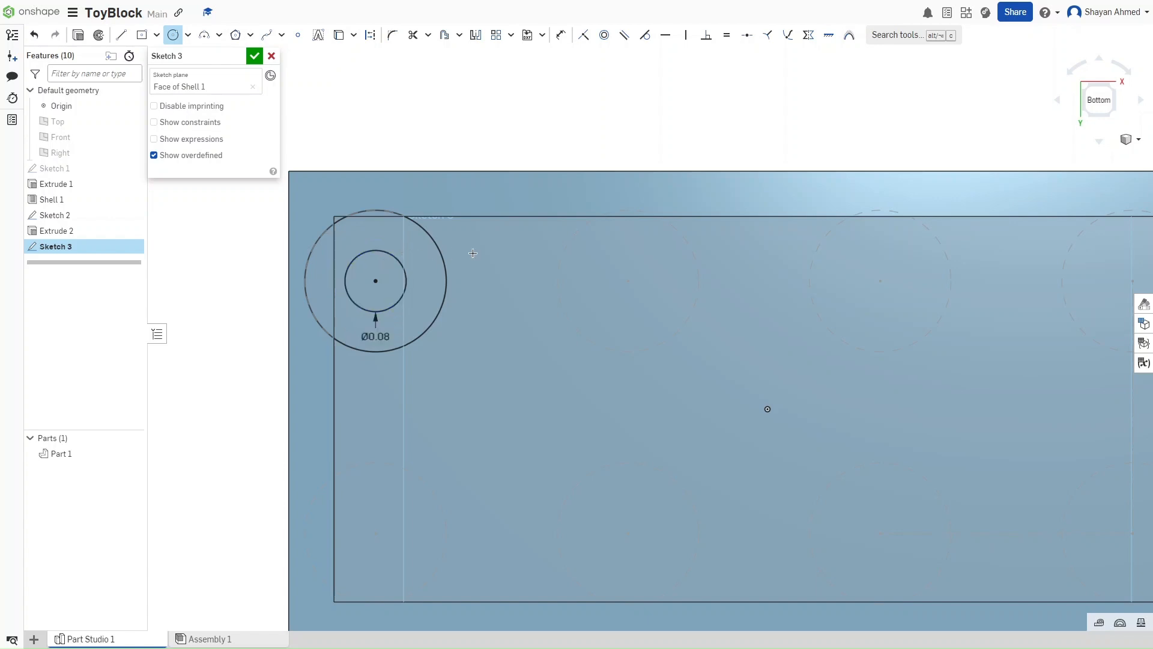
pyautogui.press('f')
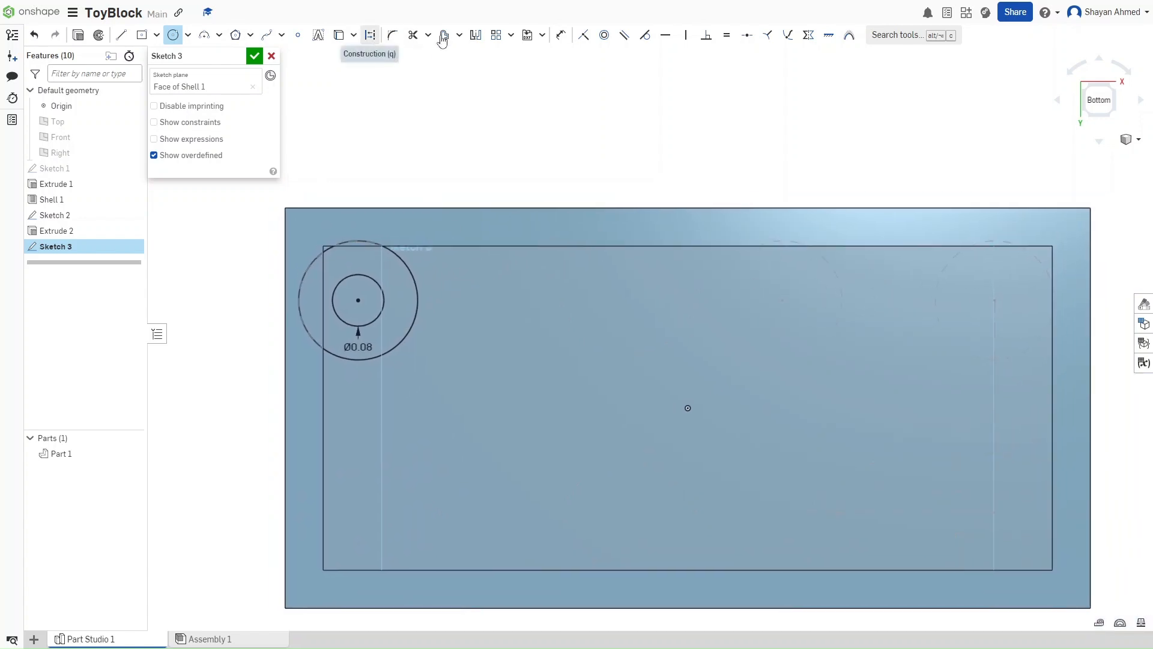
# - Linear-pattern the 0.08 in circle along the block's length with 4 instances spaced 0.33 in apart
pyautogui.click(496, 35)
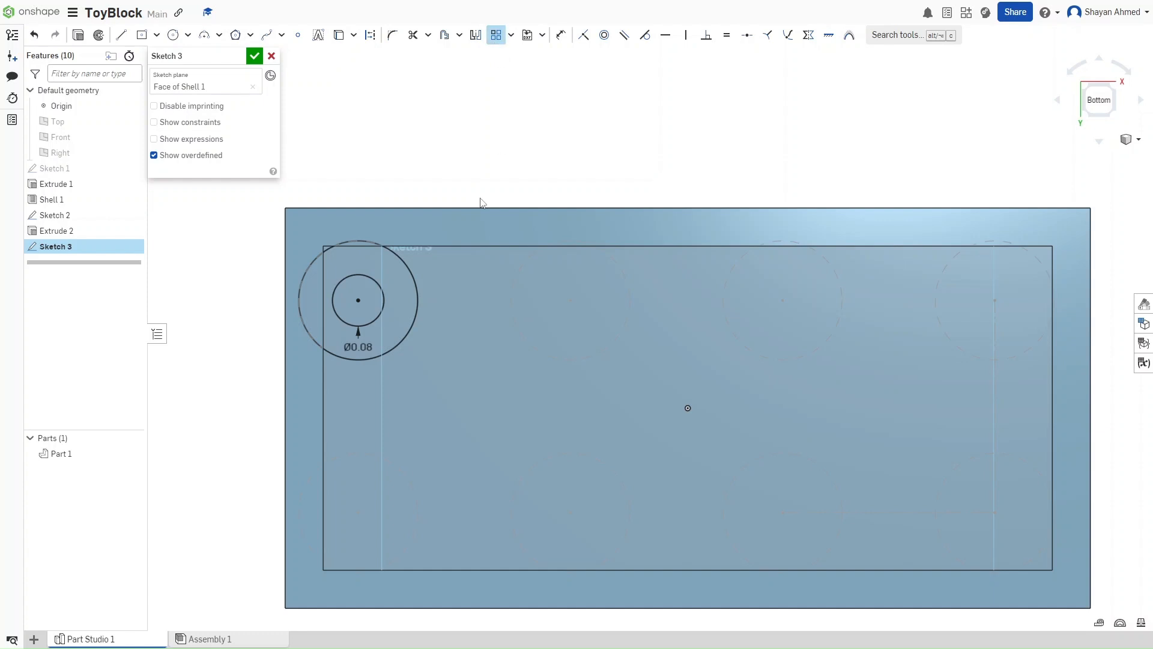
pyautogui.click(366, 276)
pyautogui.moveTo(1019, 295); pyautogui.dragTo(586, 325)
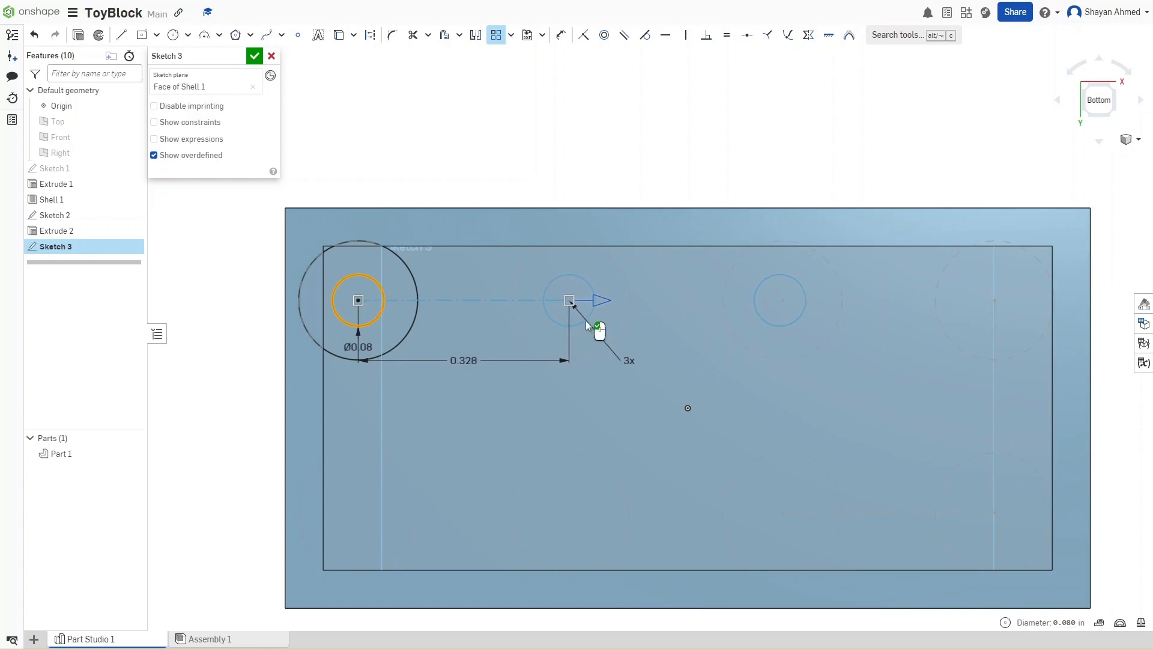
pyautogui.doubleClick(464, 360)
pyautogui.write('0.33')
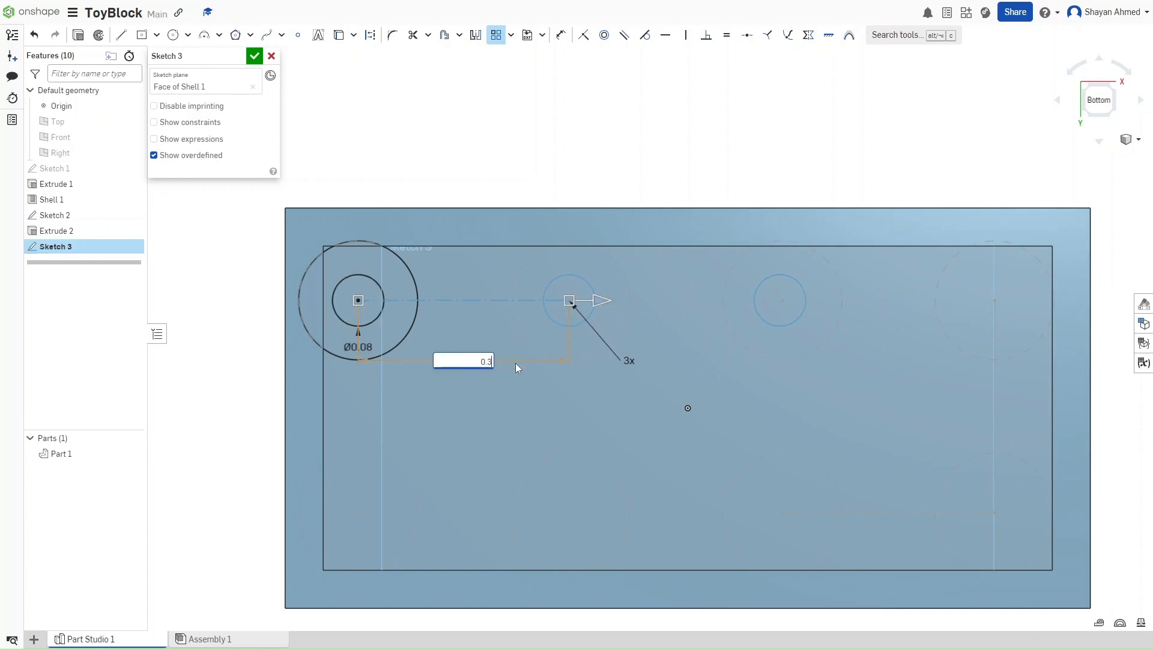
pyautogui.press('Return')
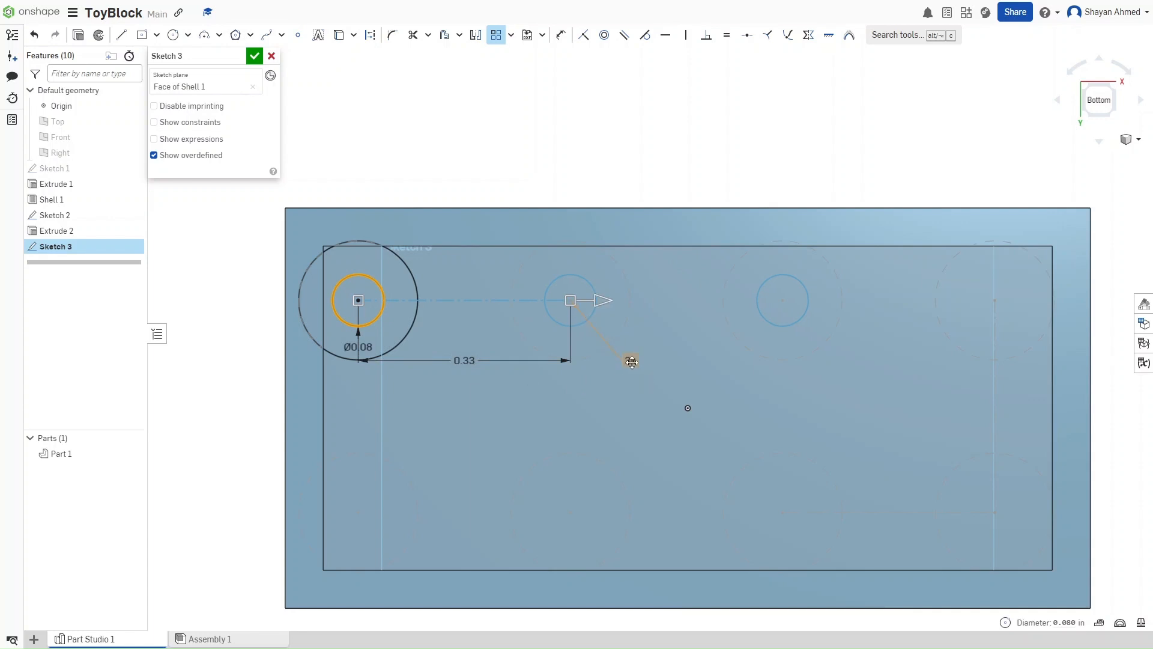
pyautogui.doubleClick(631, 361)
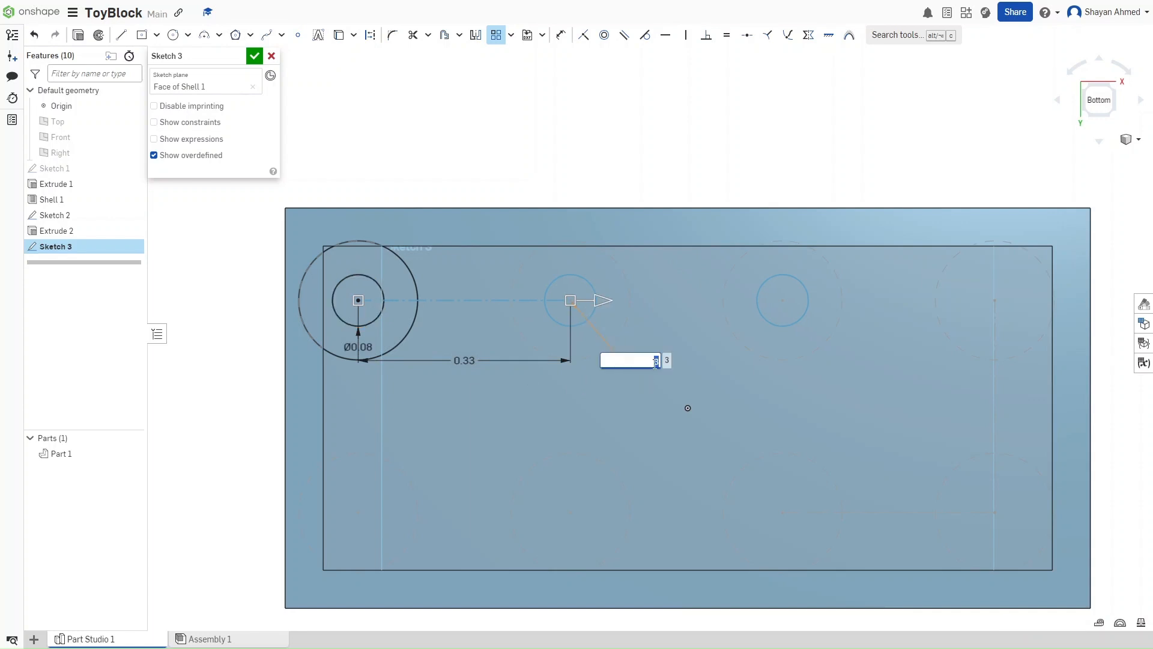
pyautogui.write('4')
pyautogui.press('Return')
pyautogui.scroll(-10, 603, 275)
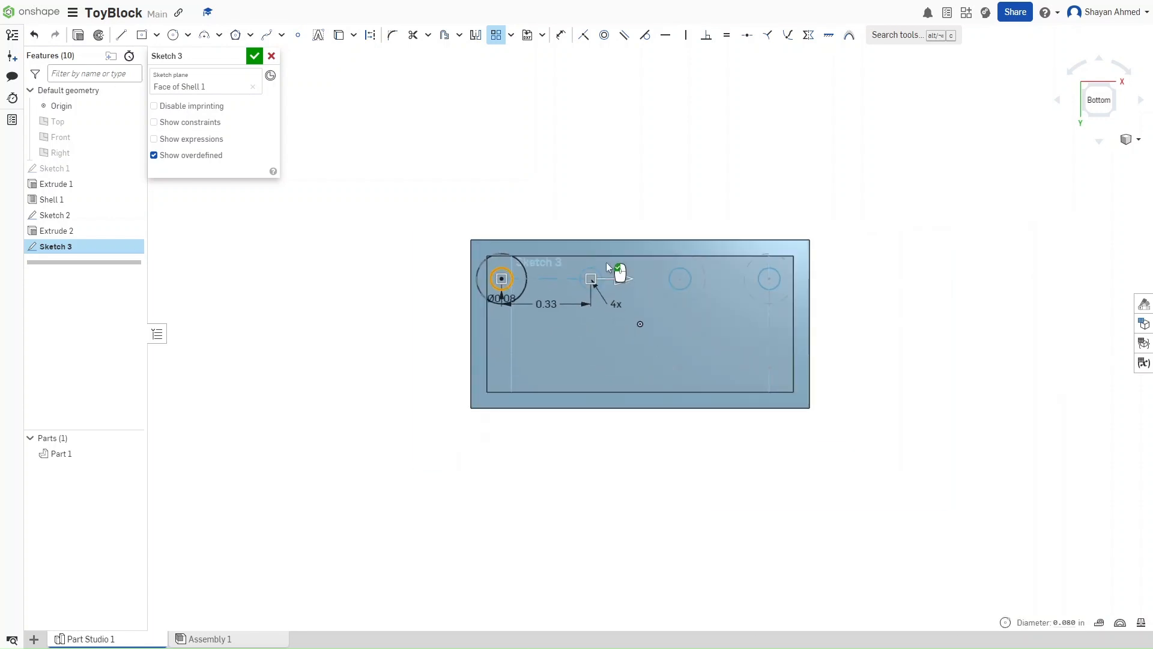
# - Add a second pattern direction across the block's width with 0.33 in spacing and apply the pattern
pyautogui.moveTo(549, 144); pyautogui.dragTo(535, 315)
pyautogui.doubleClick(474, 373)
pyautogui.write('0.33')
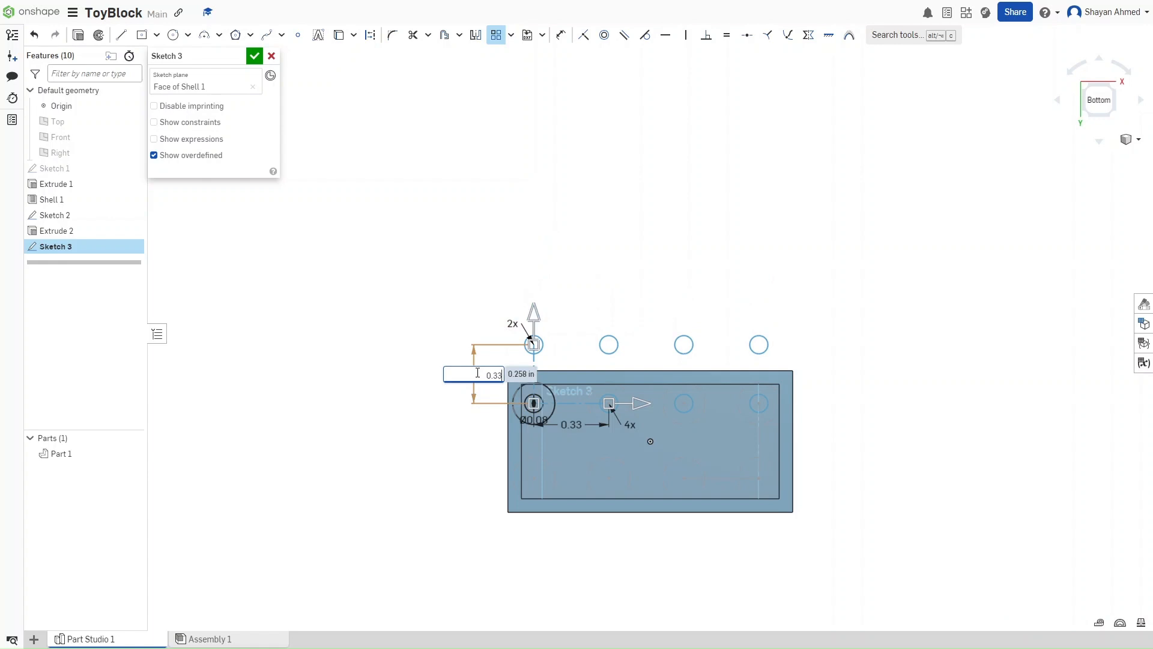
pyautogui.press('Return')
pyautogui.scroll(5, 549, 433)
pyautogui.moveTo(520, 448); pyautogui.dragTo(470, 476, button='middle')
pyautogui.click(503, 233)
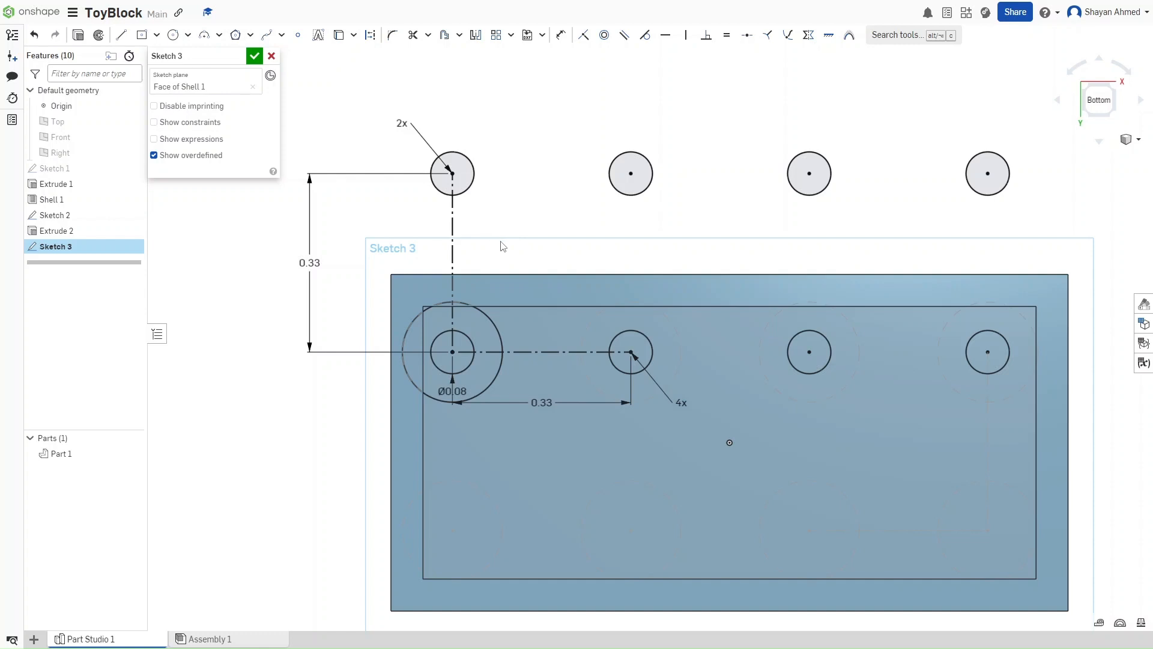
# - Set the pattern's spacing across the block's width to -0.33 in to flip the second row onto the block
pyautogui.doubleClick(308, 263)
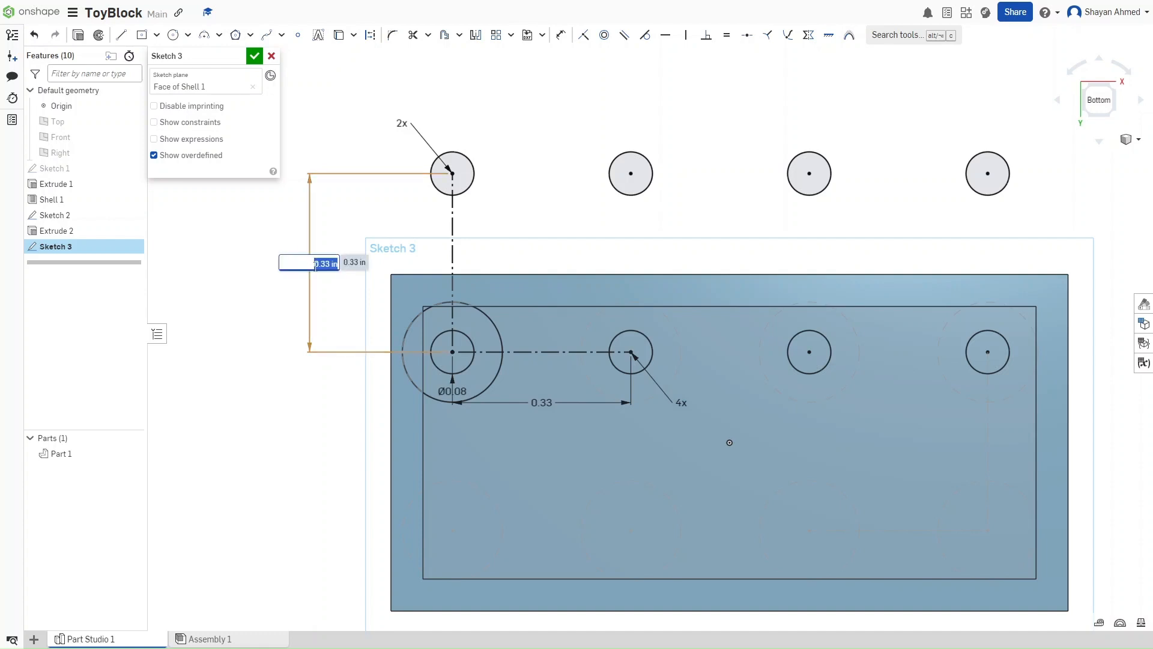
pyautogui.write('-0.33')
pyautogui.press('Return')
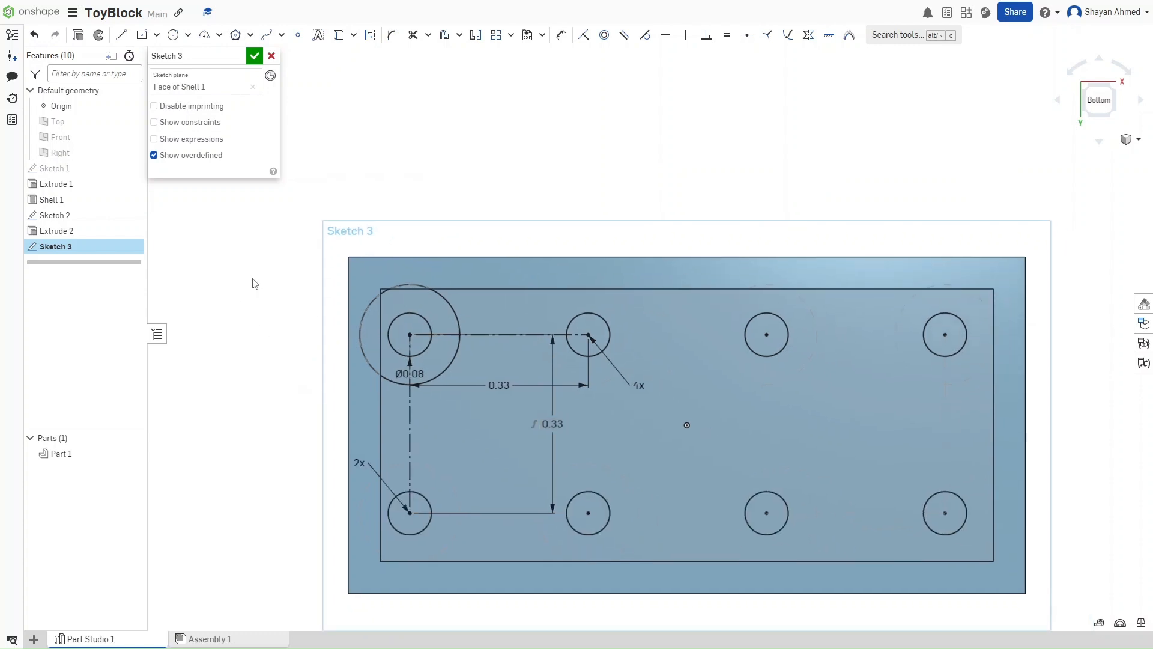
pyautogui.moveTo(193, 301); pyautogui.dragTo(208, 322, button='right')
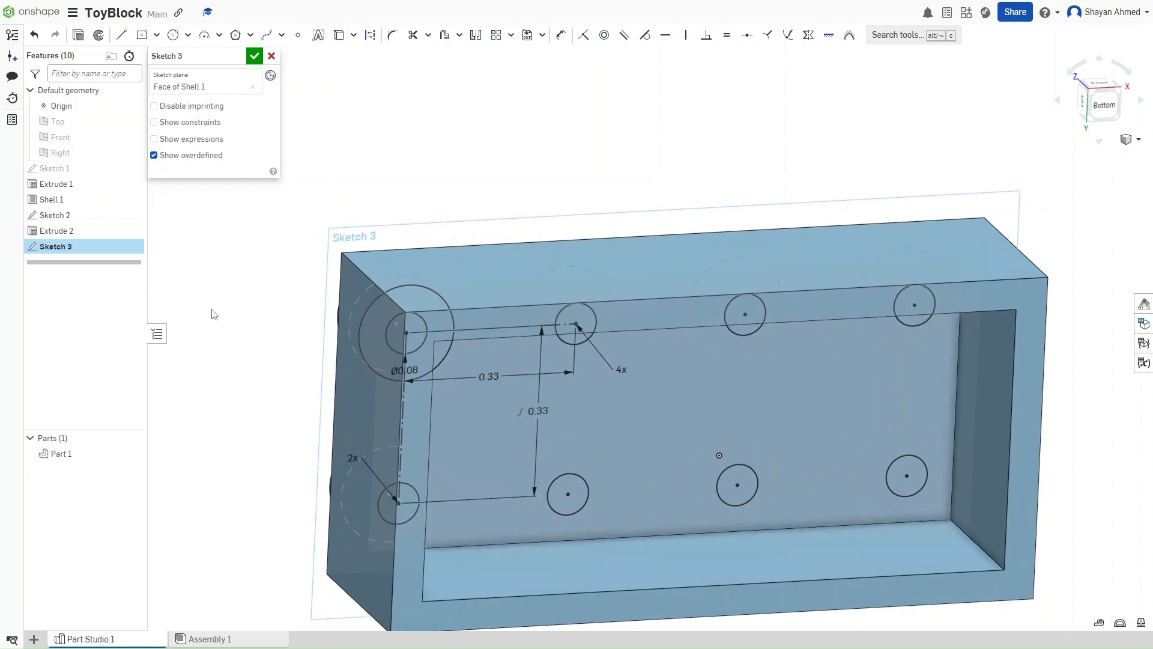
pyautogui.hotkey('shift', 'e')
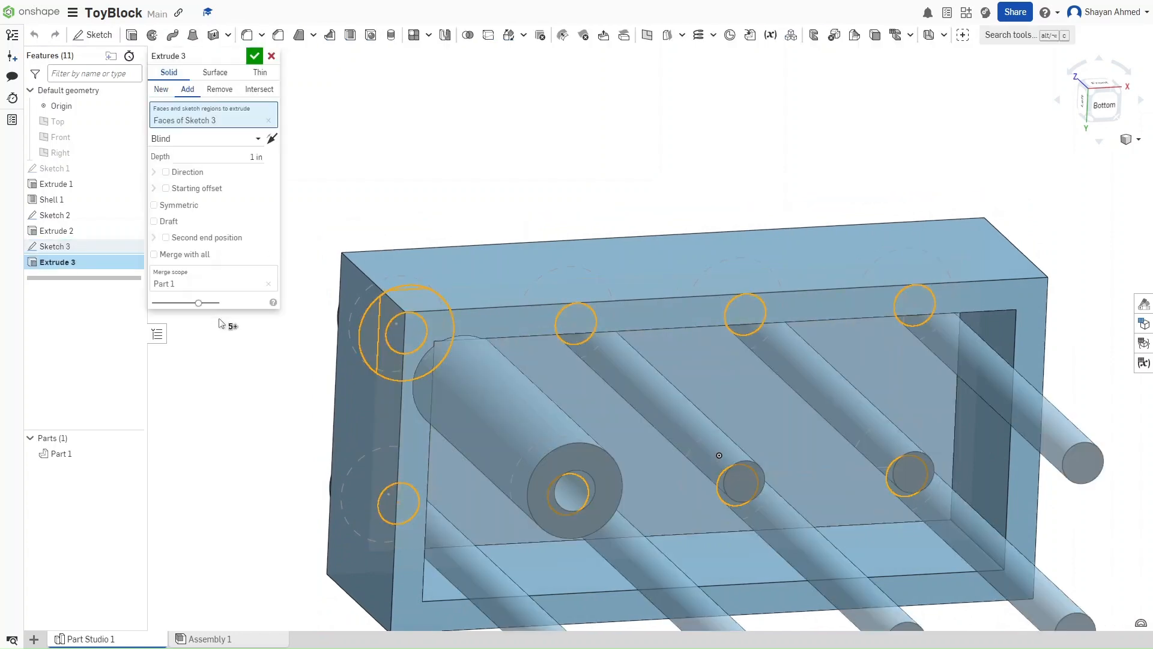
pyautogui.moveTo(227, 337); pyautogui.dragTo(477, 400, button='right')
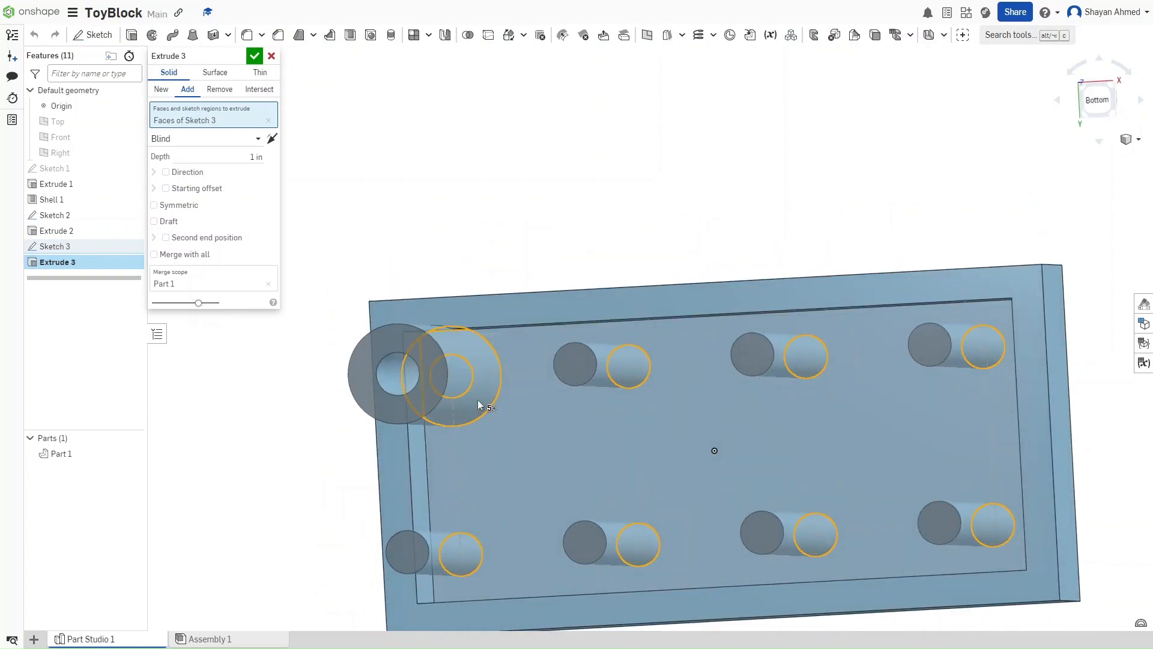
pyautogui.click(478, 403)
pyautogui.click(449, 375)
pyautogui.moveTo(322, 381); pyautogui.dragTo(387, 365, button='right')
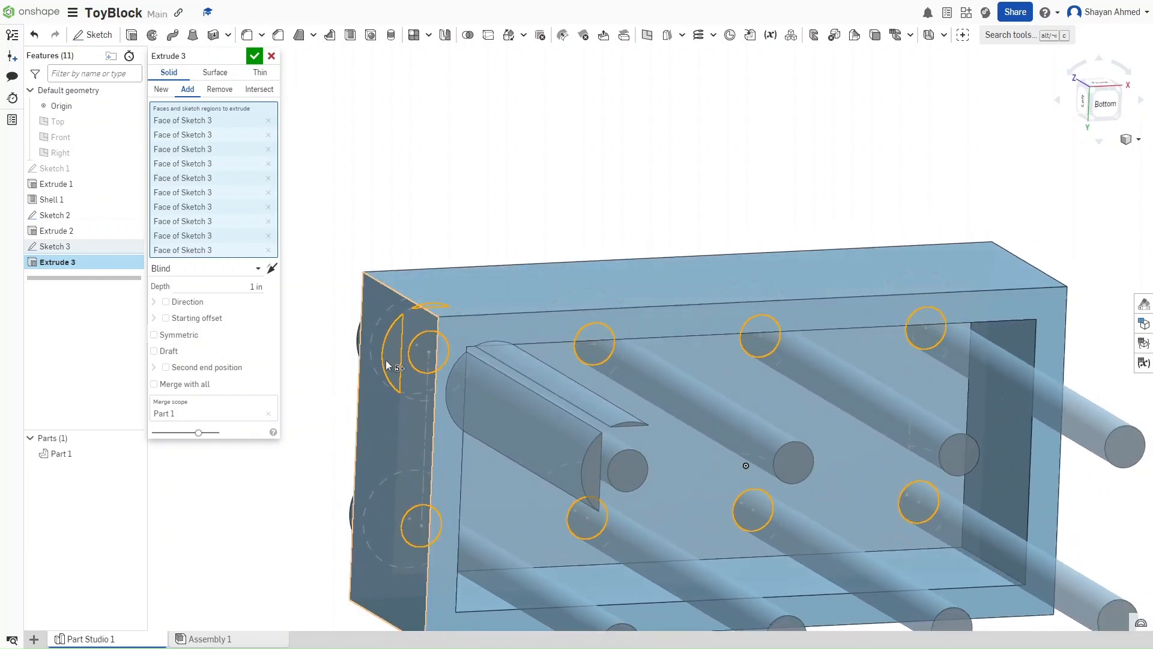
pyautogui.click(271, 56)
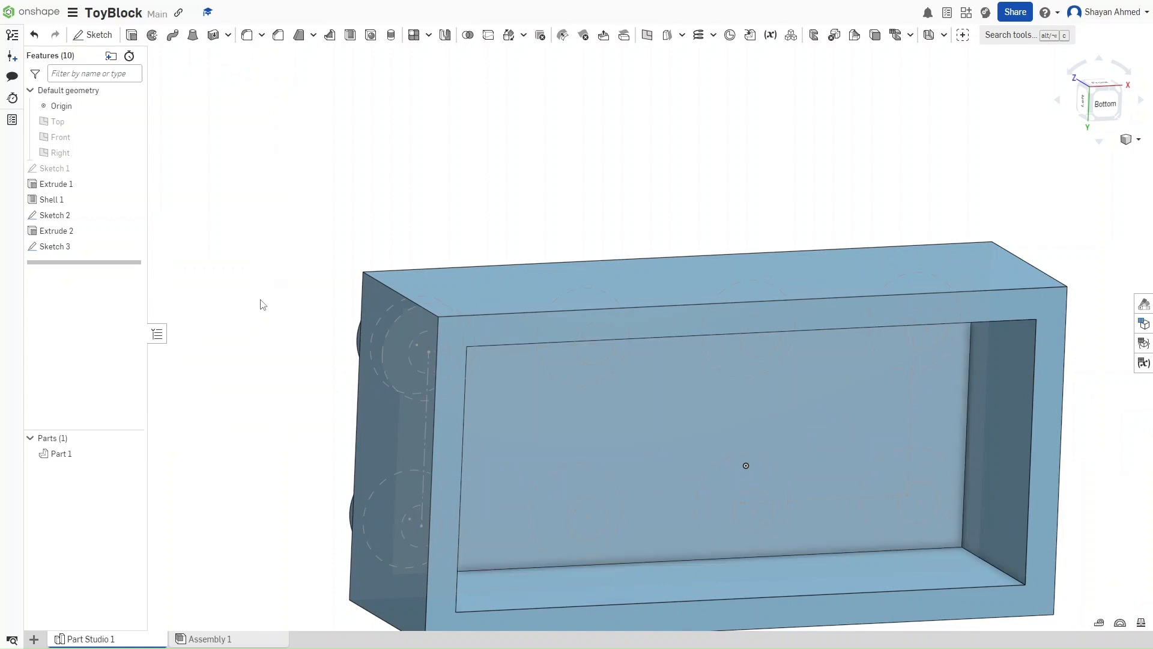
# - Start a new extrude and select only the eight small 0.08 in circles in the cavity as its regions
pyautogui.hotkey('shift', '6')
pyautogui.hotkey('shift', 'e')
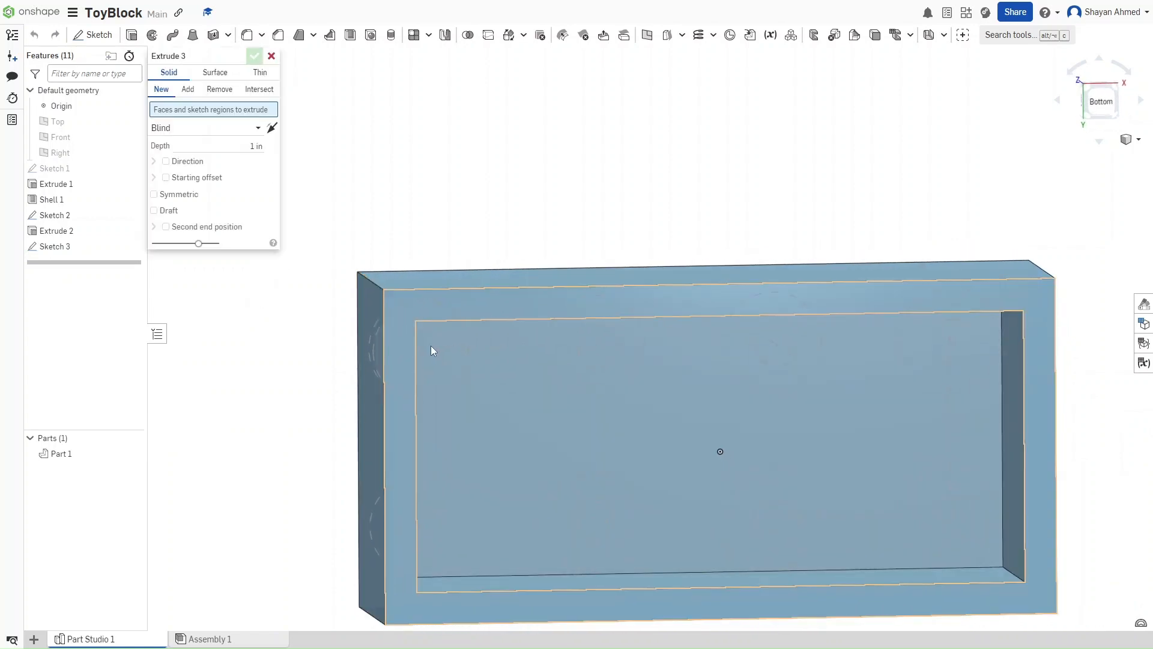
pyautogui.click(434, 343)
pyautogui.click(599, 347)
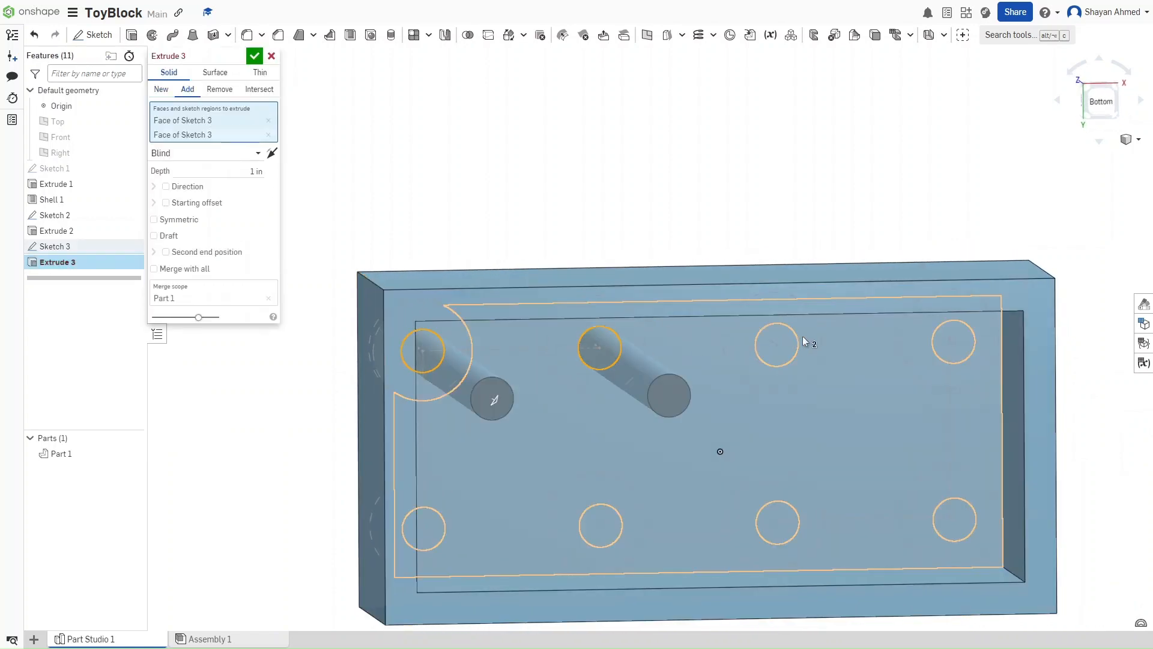
pyautogui.click(779, 342)
pyautogui.click(952, 344)
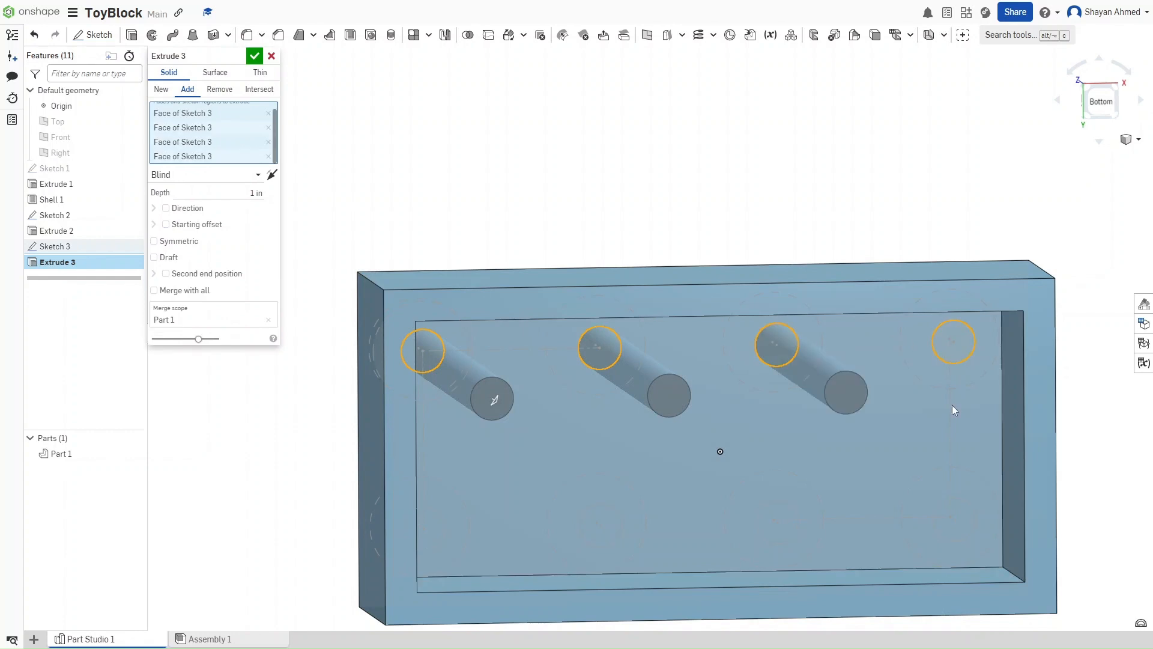
pyautogui.click(961, 518)
pyautogui.click(781, 520)
pyautogui.click(602, 528)
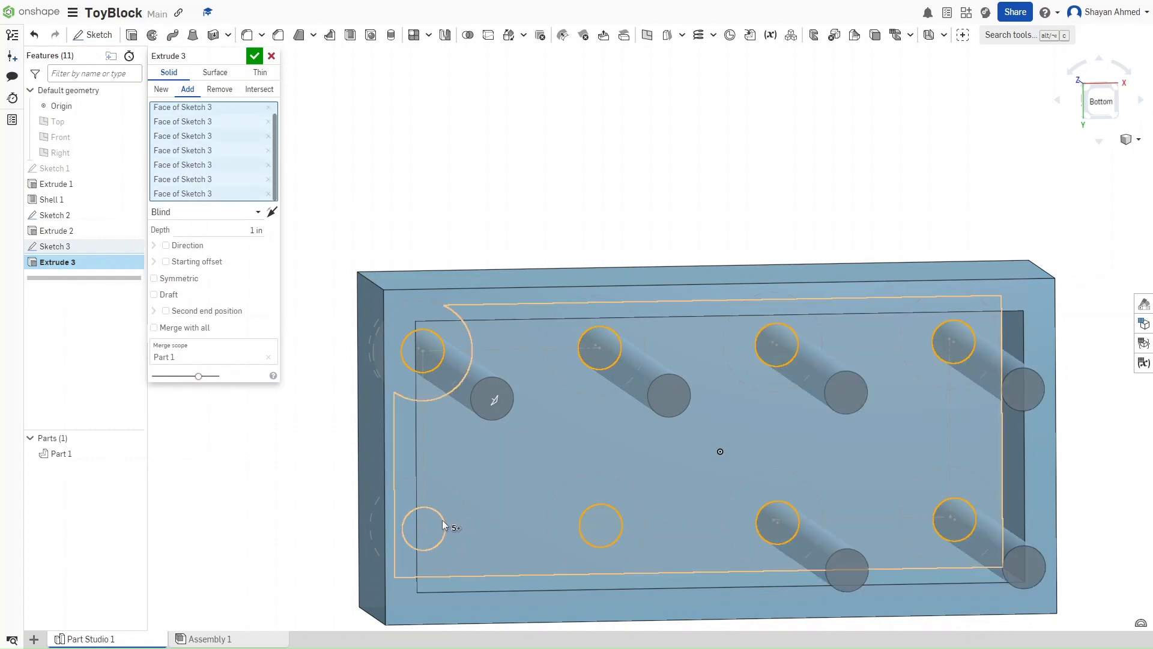
pyautogui.click(430, 527)
# - Reverse the extrusion of the eight small circles toward the studs and set it to remove material
pyautogui.moveTo(423, 204); pyautogui.dragTo(463, 244, button='right')
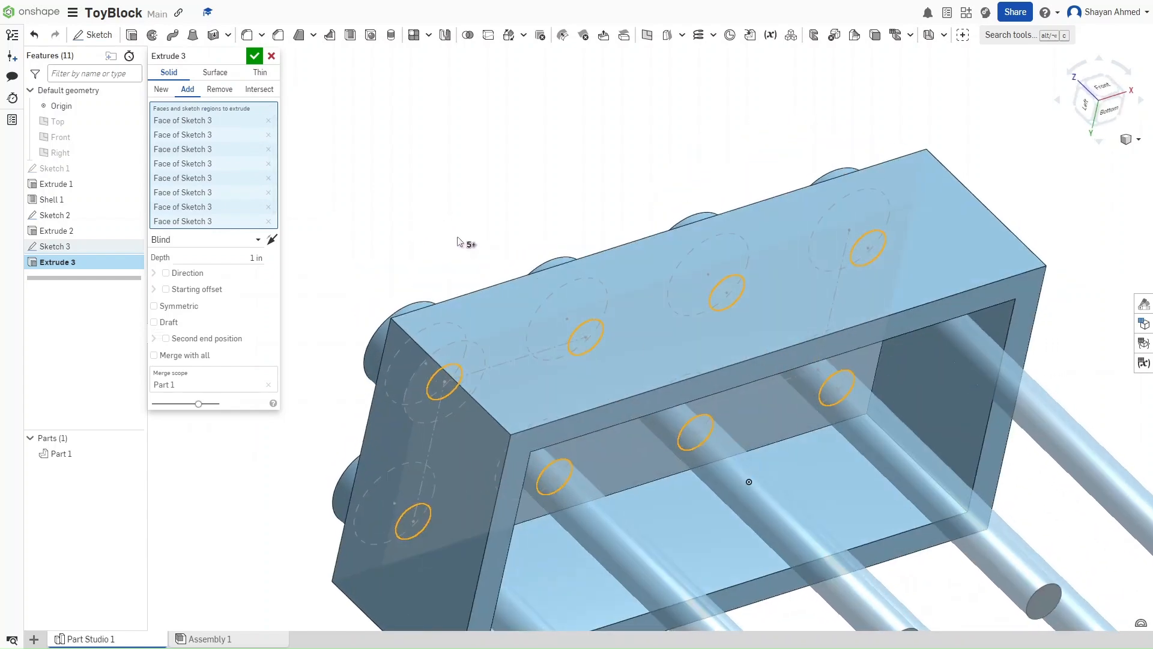
pyautogui.click(272, 240)
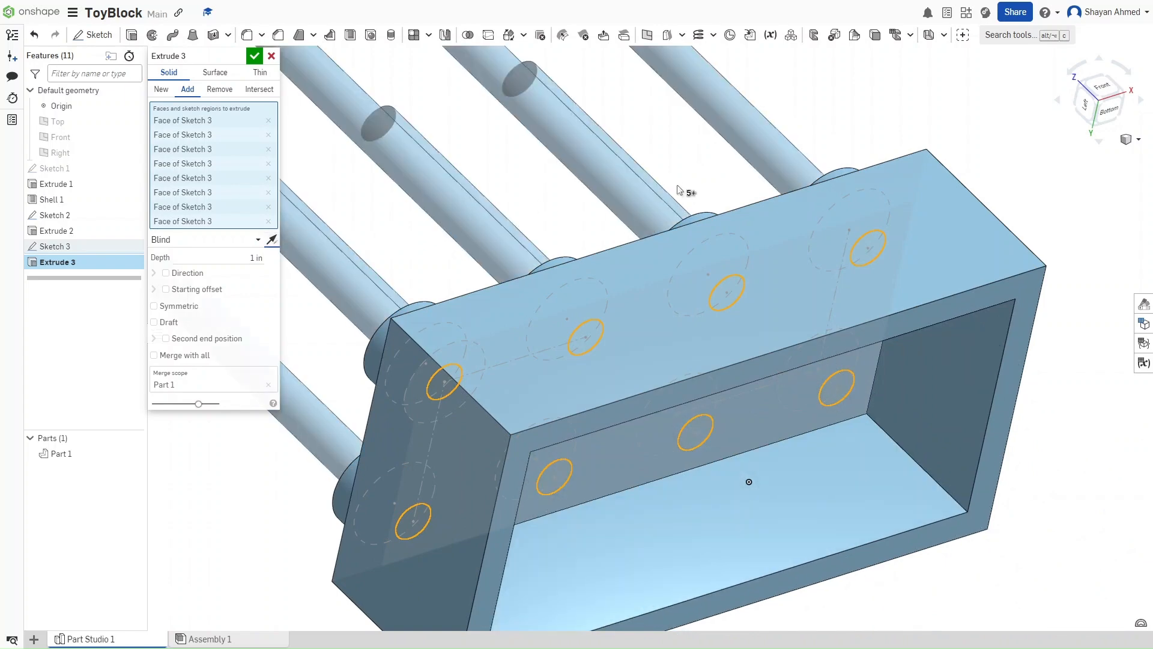
pyautogui.hotkey('shift', '5')
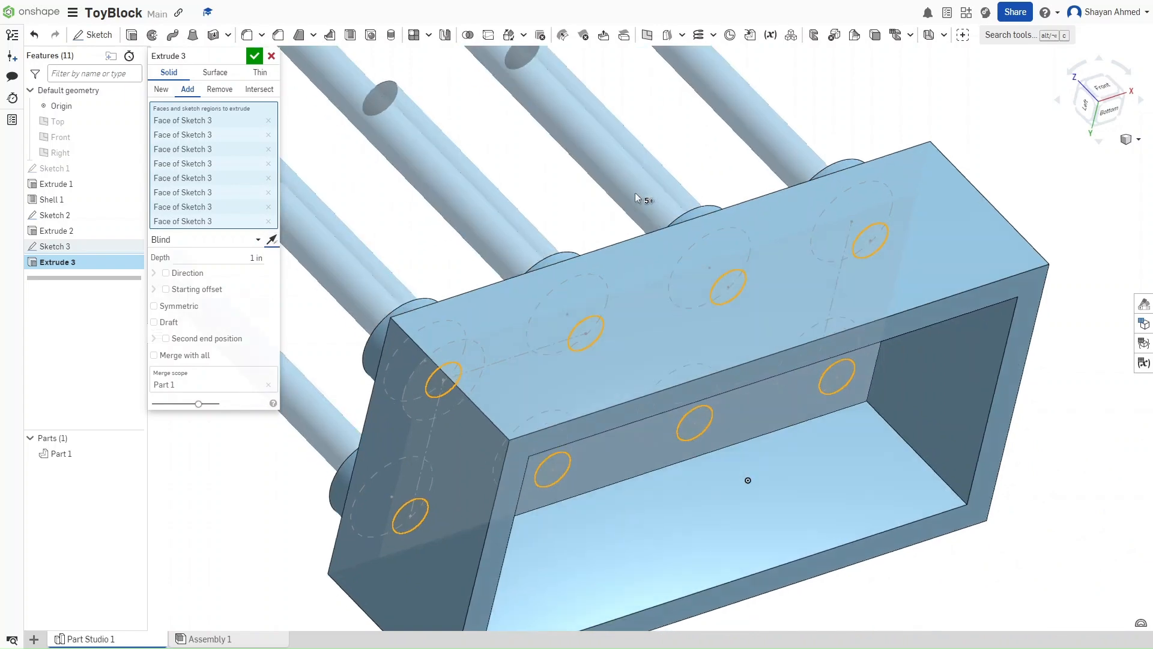
pyautogui.hotkey('shift', '7')
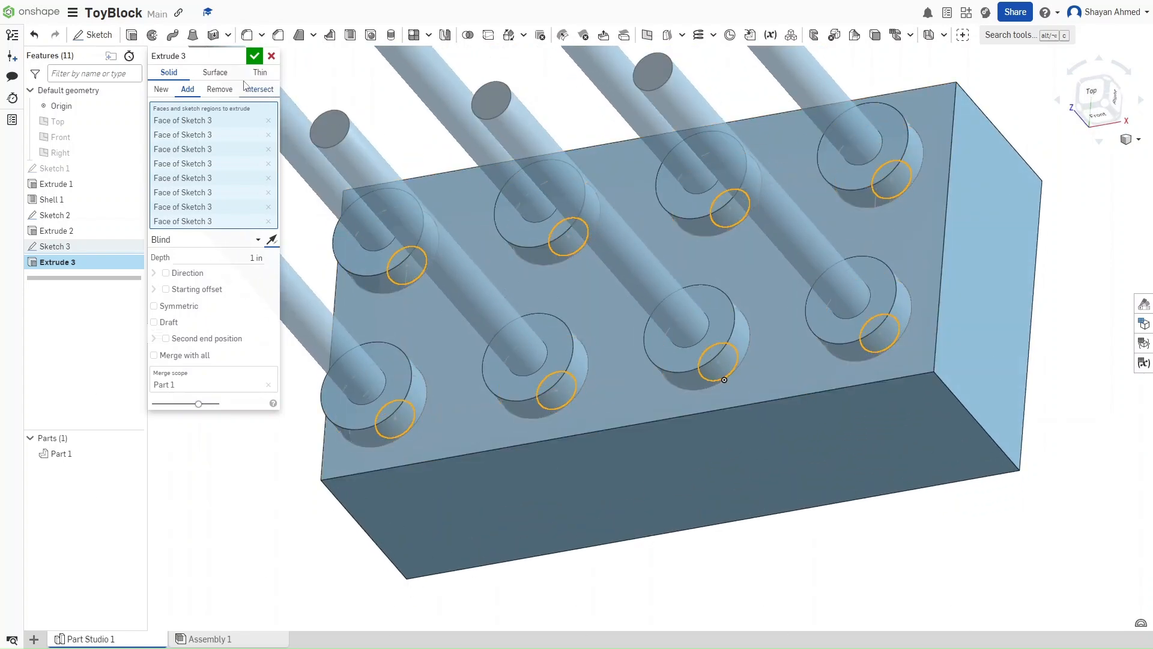
pyautogui.click(219, 89)
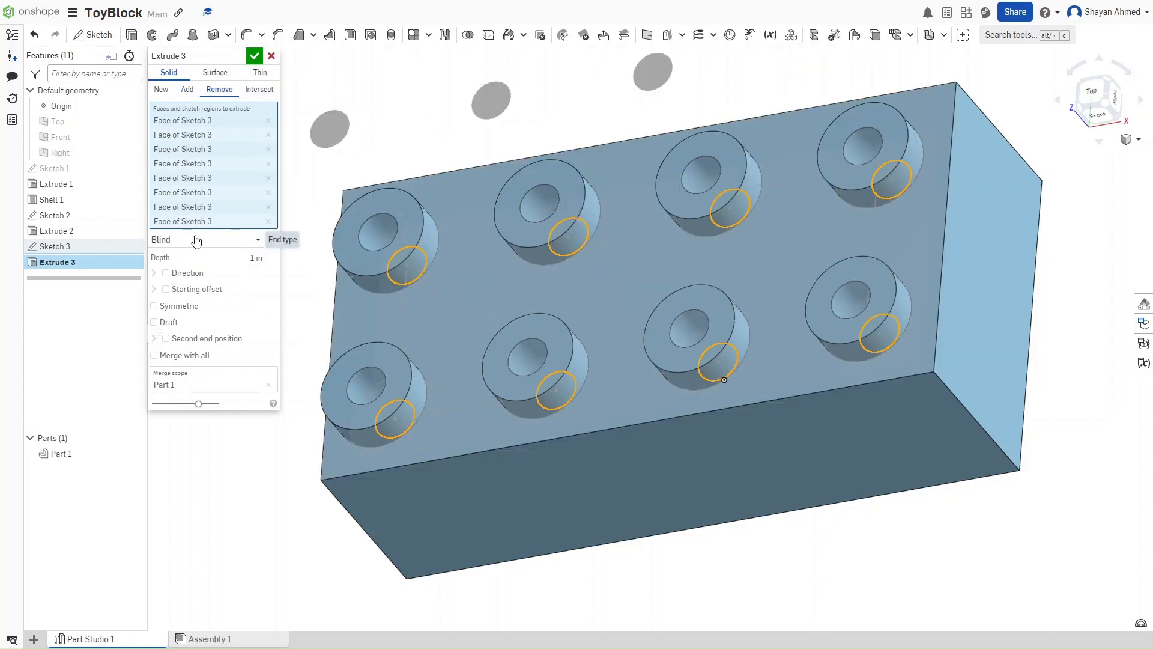
# - End the cut up to the block's flat outer face around the studs and apply the extrude
pyautogui.click(250, 240)
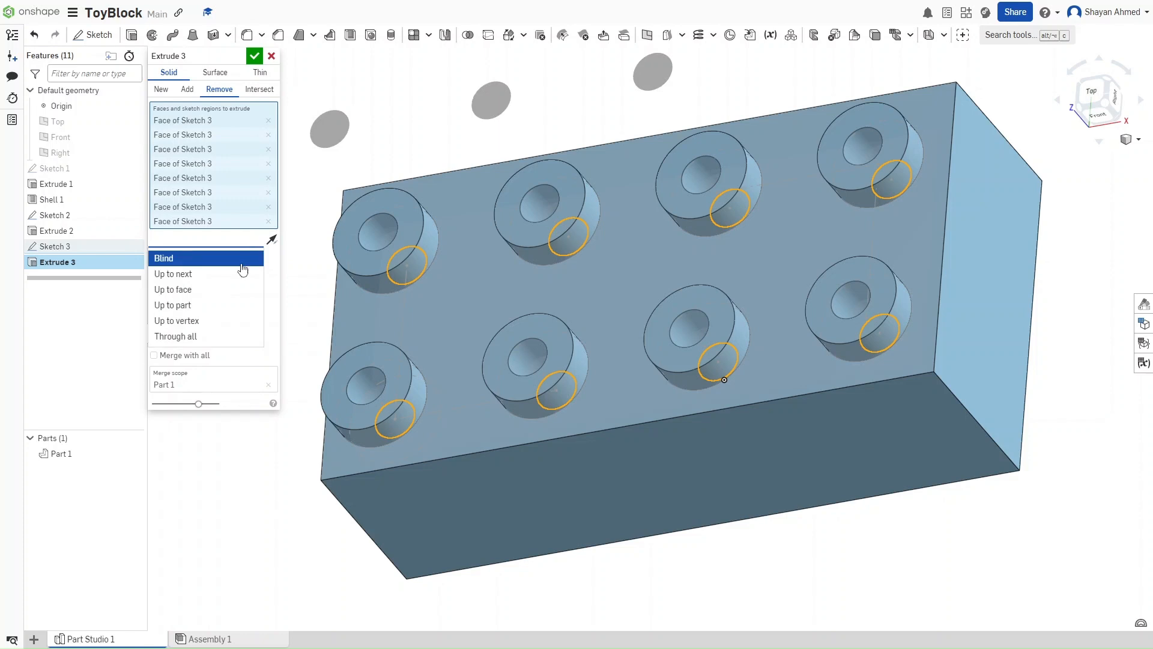
pyautogui.click(183, 289)
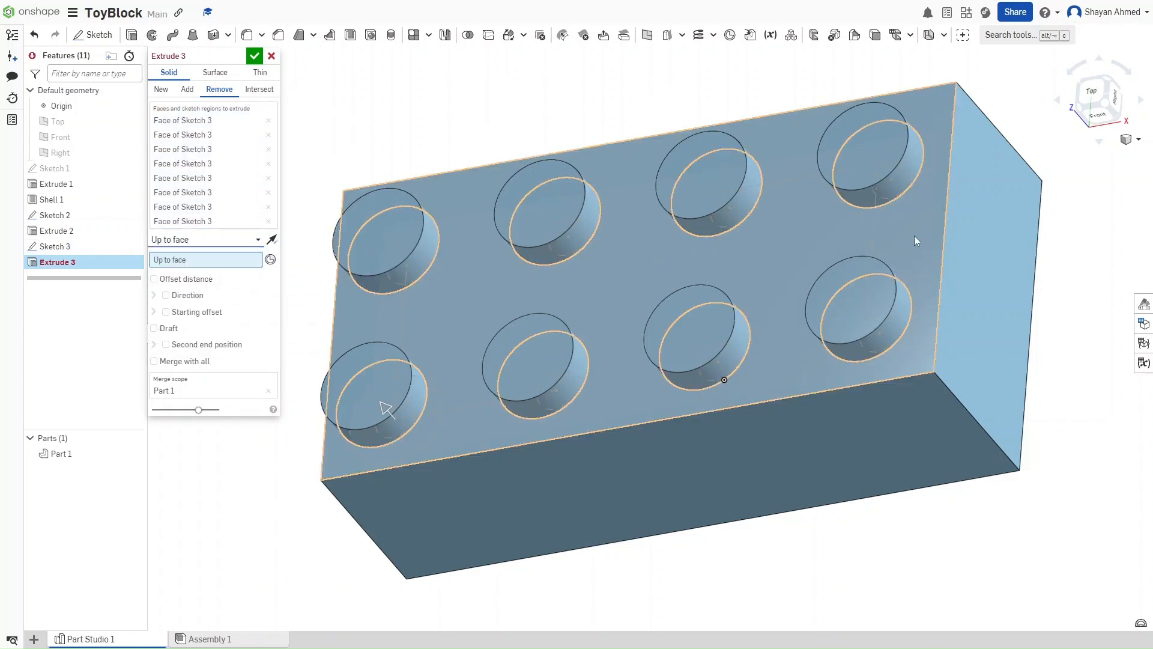
pyautogui.click(762, 246)
pyautogui.moveTo(849, 564); pyautogui.dragTo(752, 456, button='right')
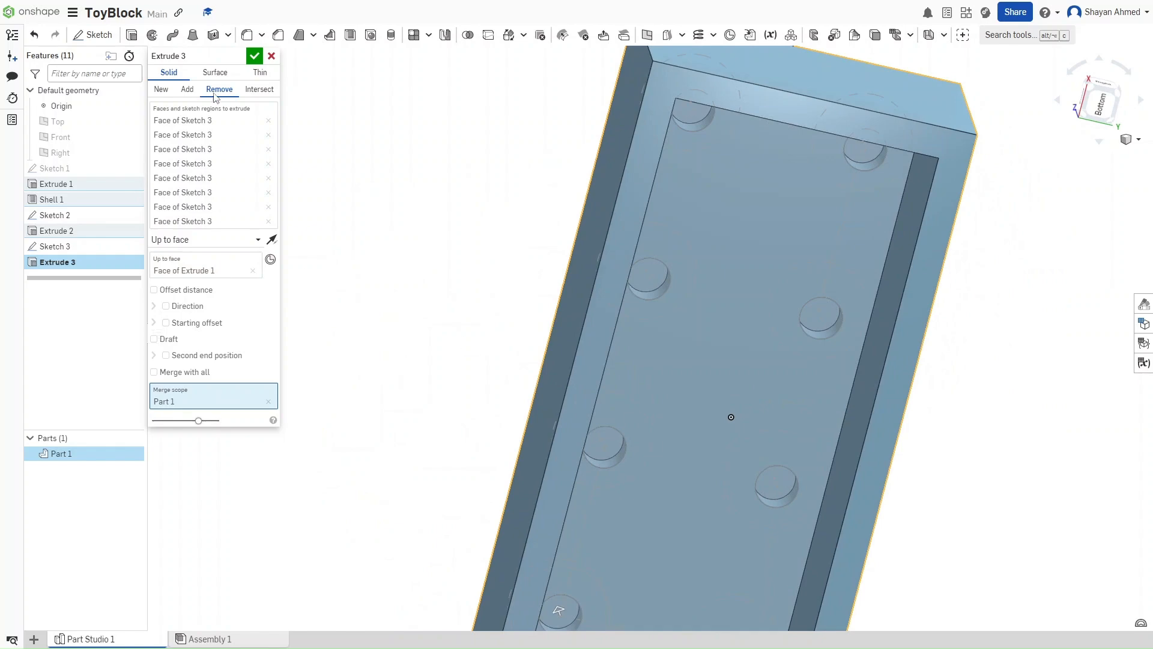
pyautogui.click(254, 56)
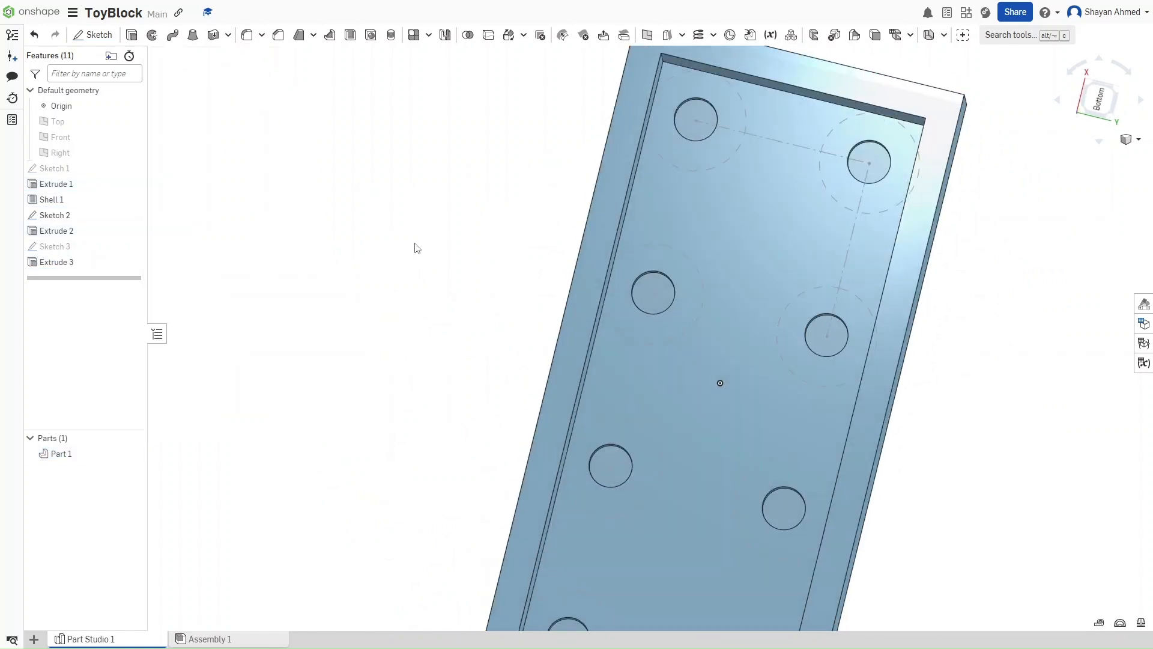
# - Start a new sketch on the cavity's inner floor face and view it squarely from the bottom
pyautogui.click(689, 117)
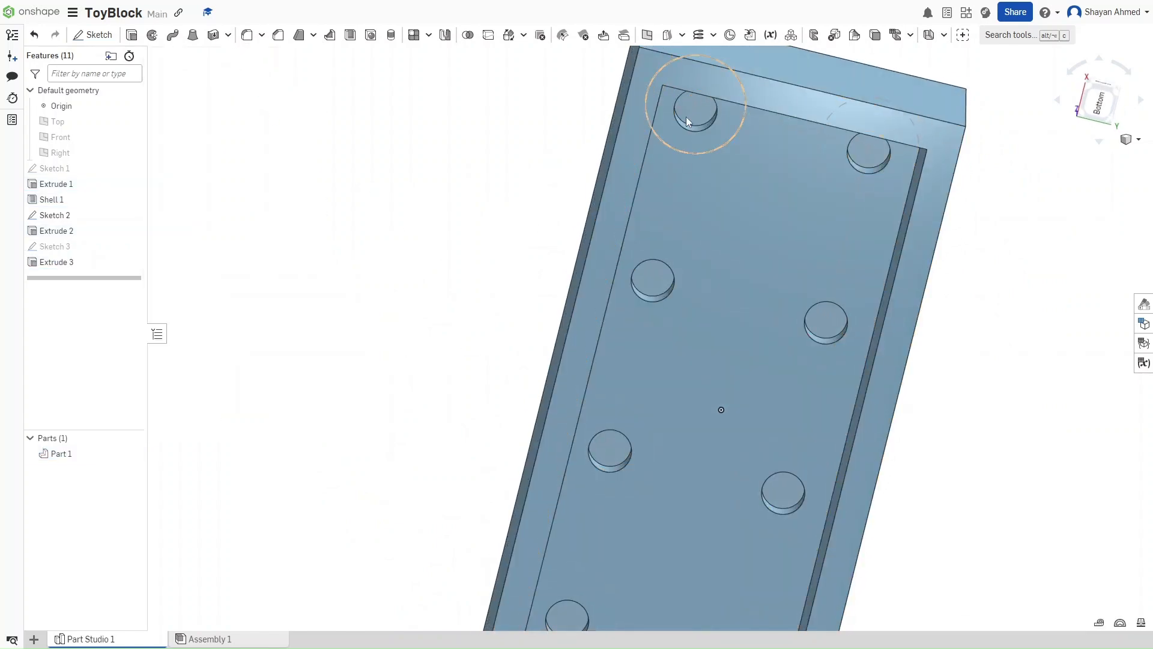
pyautogui.moveTo(1072, 377); pyautogui.dragTo(1069, 402, button='right')
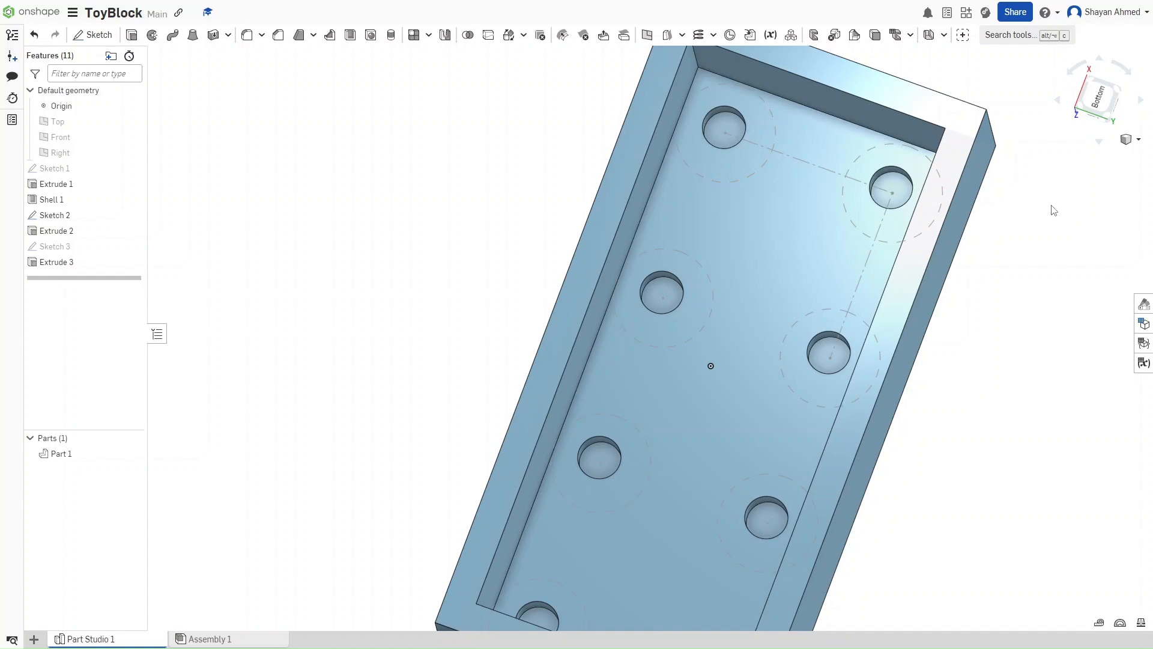
pyautogui.moveTo(935, 416)
pyautogui.mouseDown(button='right')
pyautogui.moveTo(991, 413)
pyautogui.moveTo(965, 437)
pyautogui.mouseUp(button='right')
pyautogui.hotkey('shift', '6')
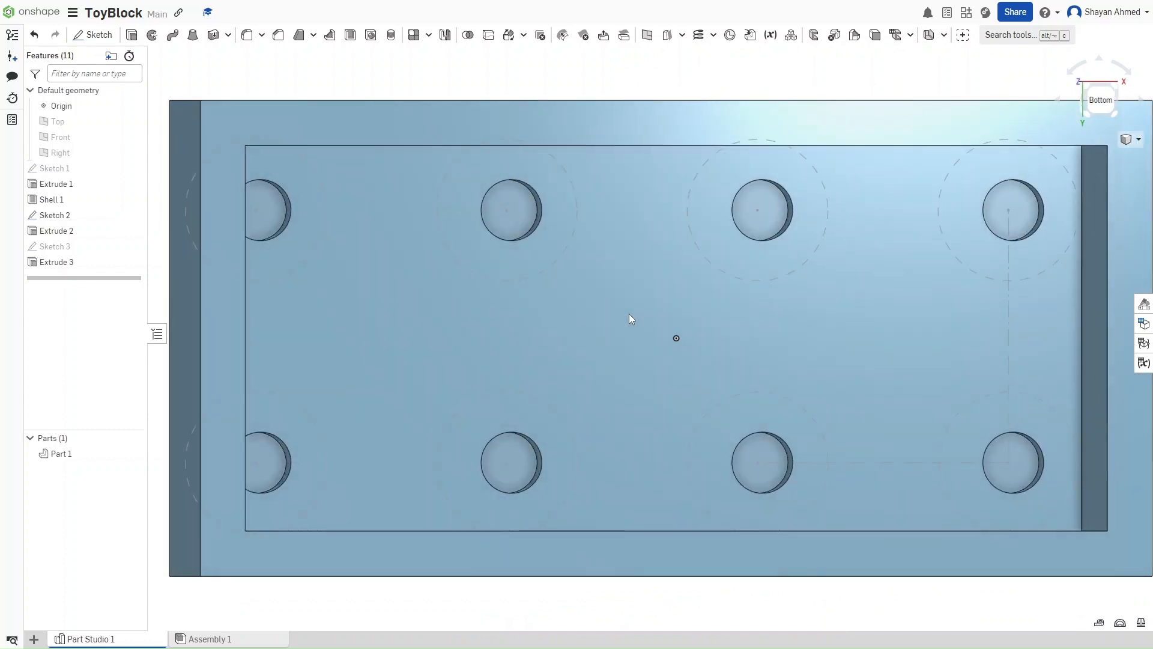
pyautogui.click(611, 318)
pyautogui.hotkey('shift', 's')
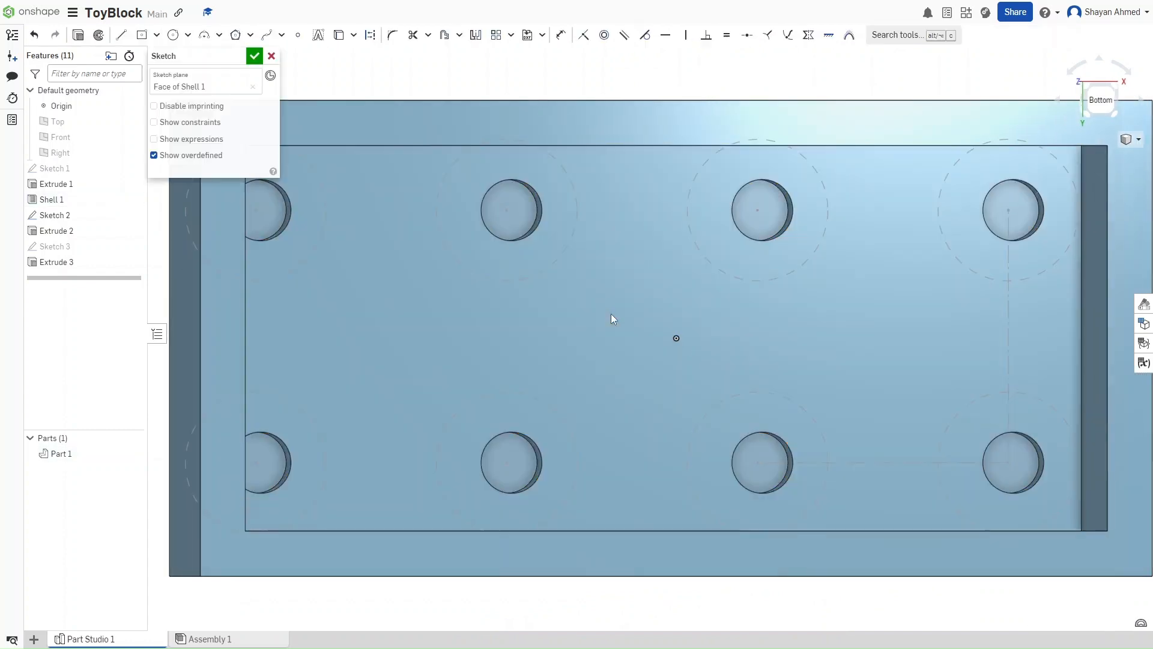
pyautogui.rightClick(608, 313)
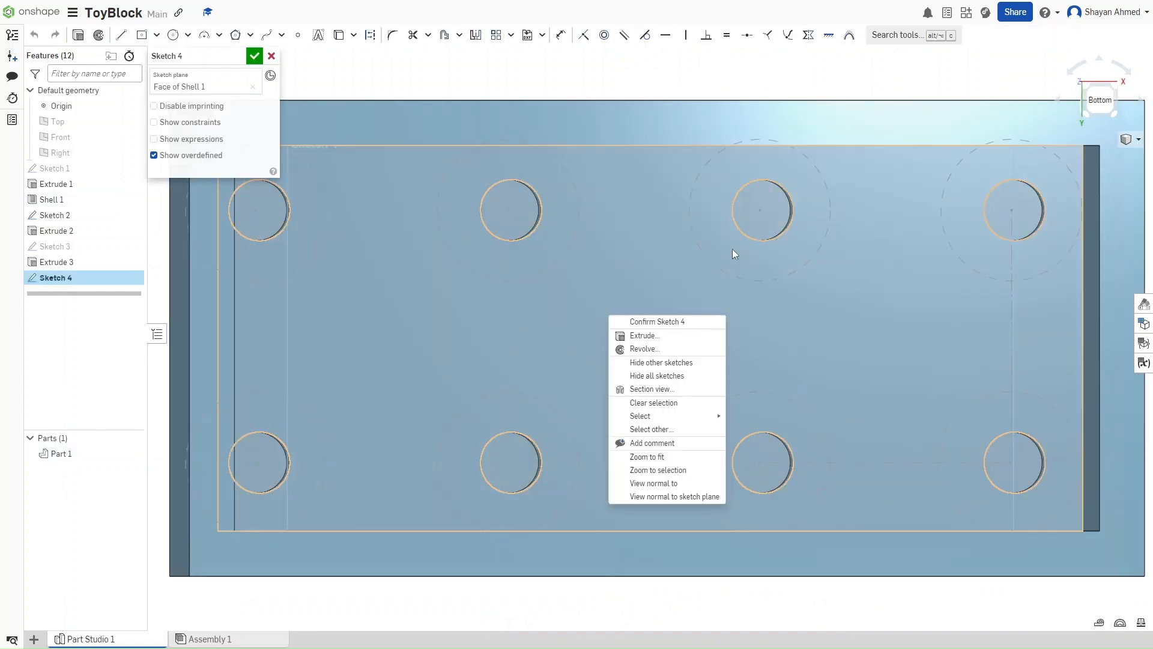
pyautogui.click(1091, 108)
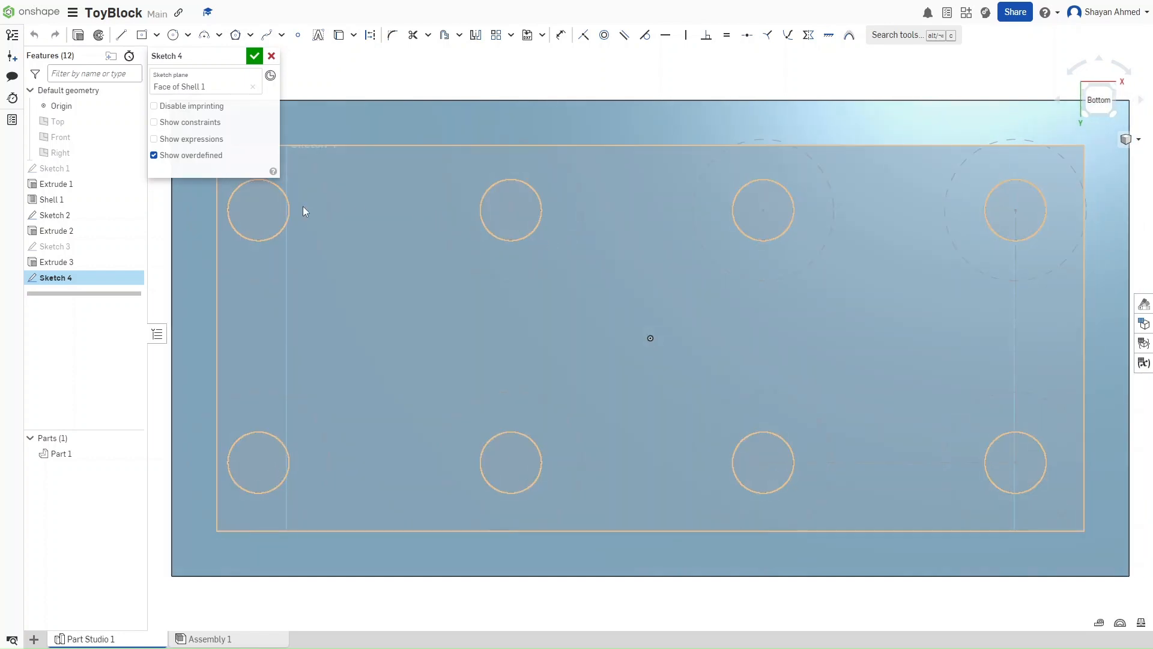
# - Draw a horizontal construction line joining the centres of the first two small holes in the upper row
pyautogui.press('l')
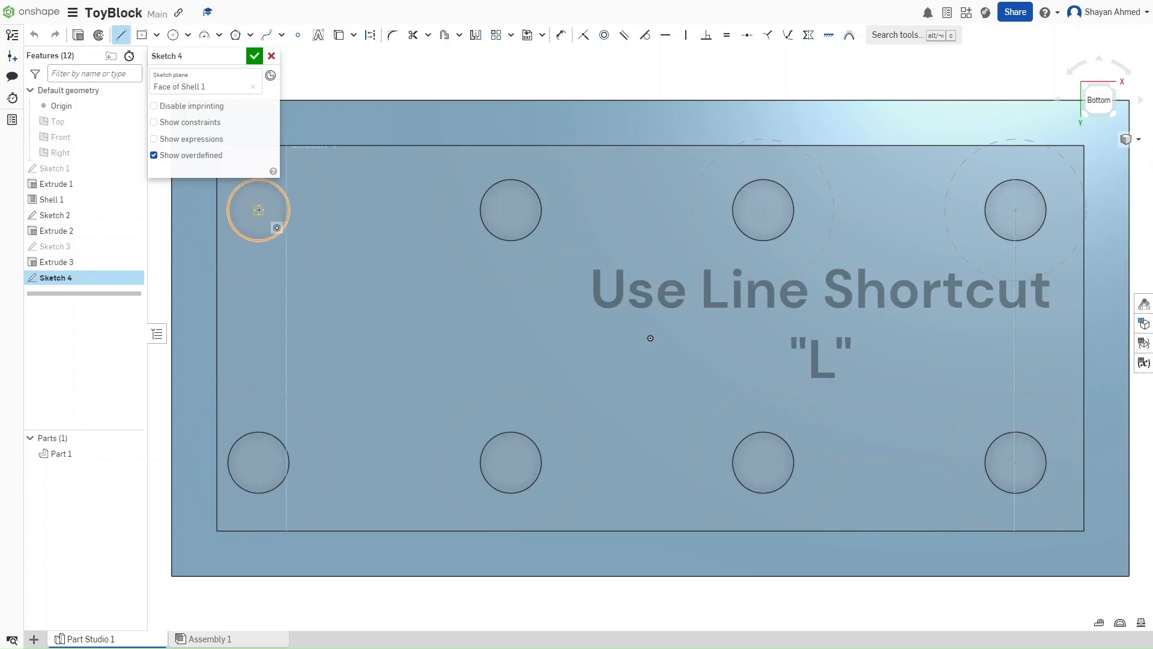
pyautogui.press('q')
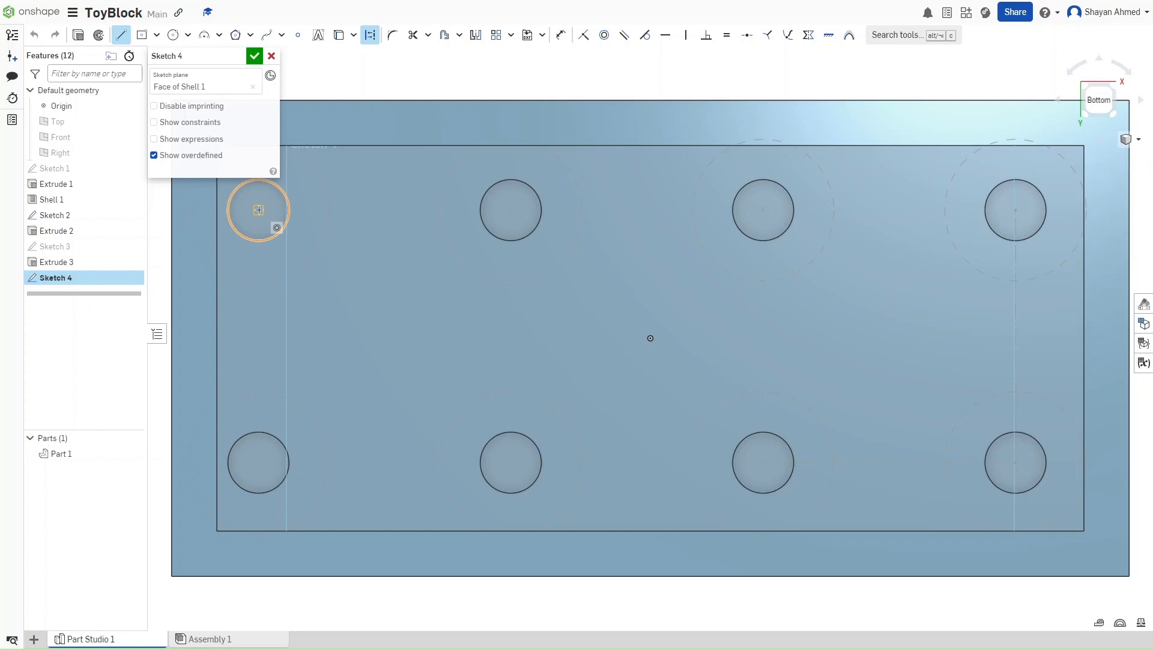
pyautogui.click(259, 210)
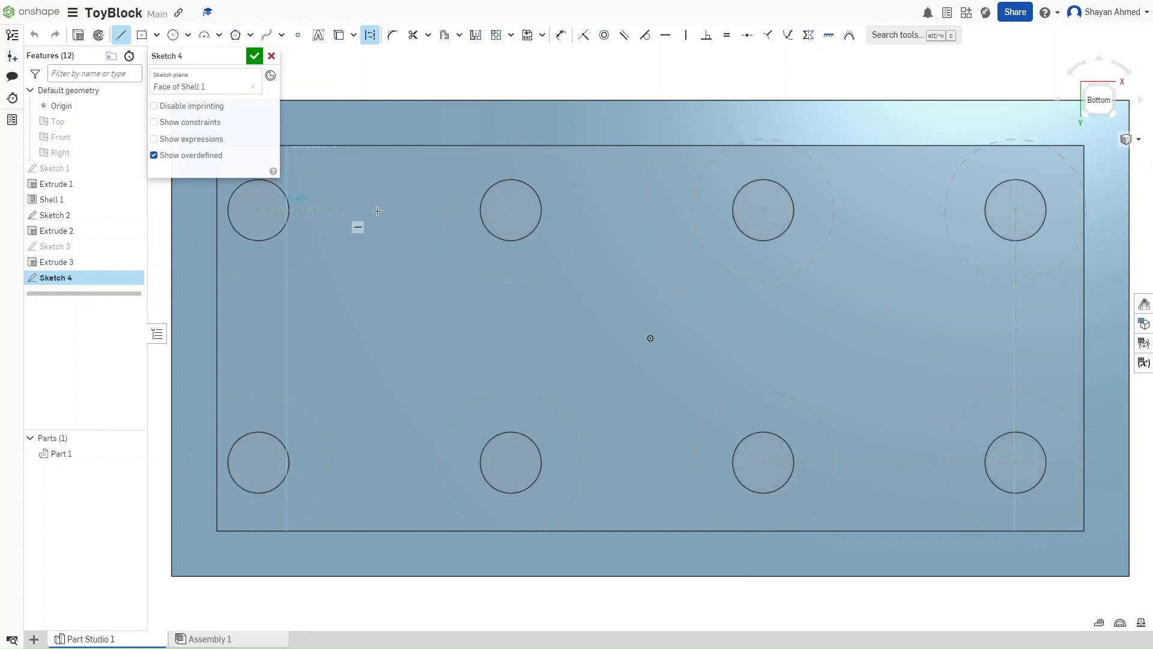
pyautogui.click(511, 210)
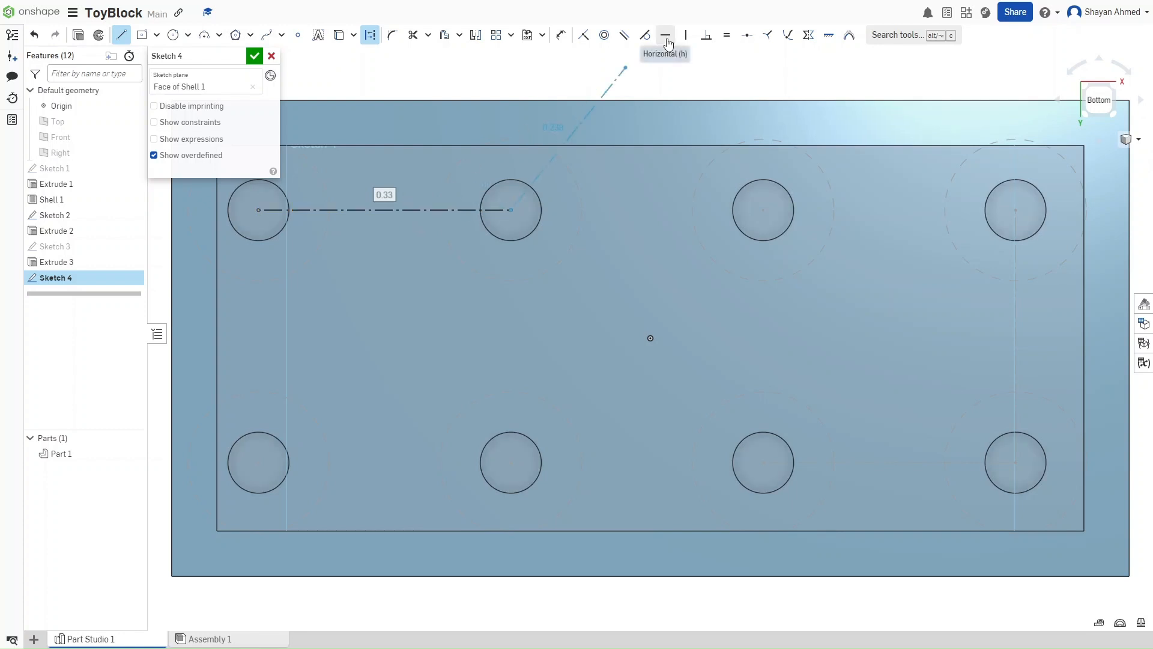
pyautogui.press('Escape')
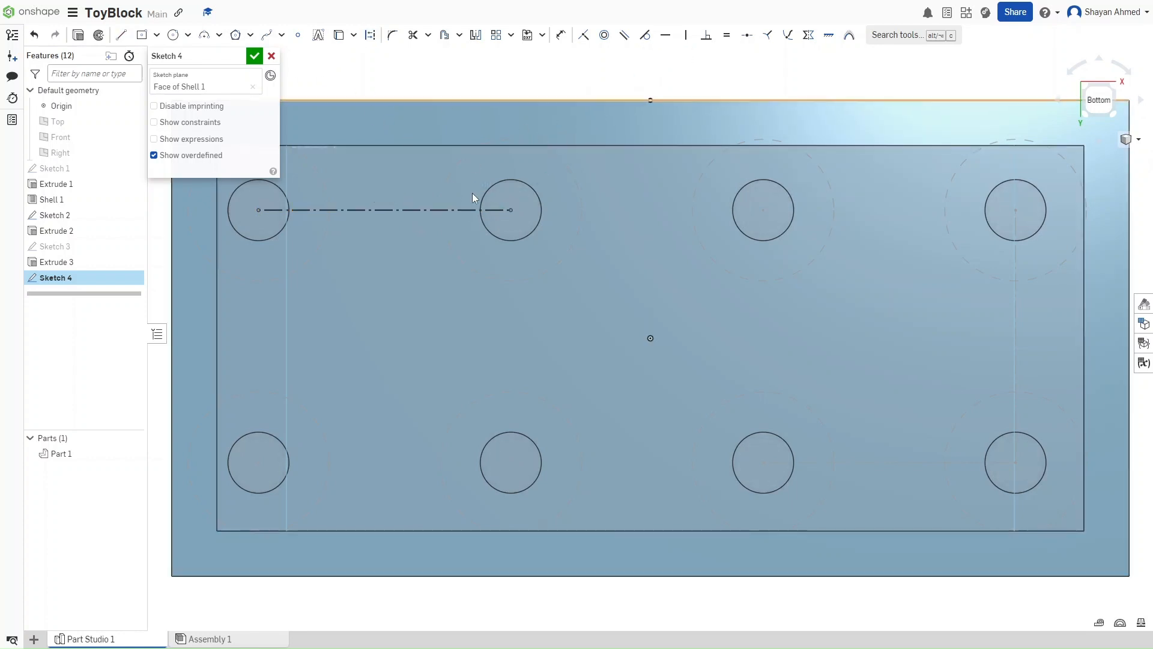
# - Draw concentric circles of 0.248 in and 0.167 in diameter, centred below the construction line's midpoint and level with the origin
pyautogui.press('c')
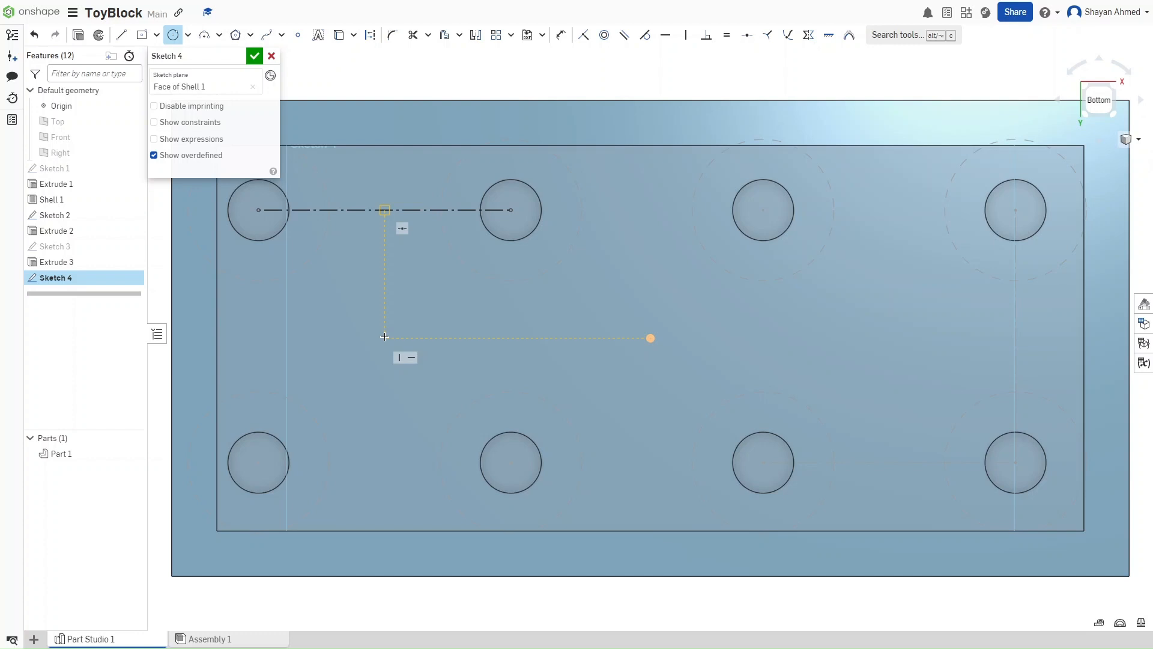
pyautogui.click(385, 338)
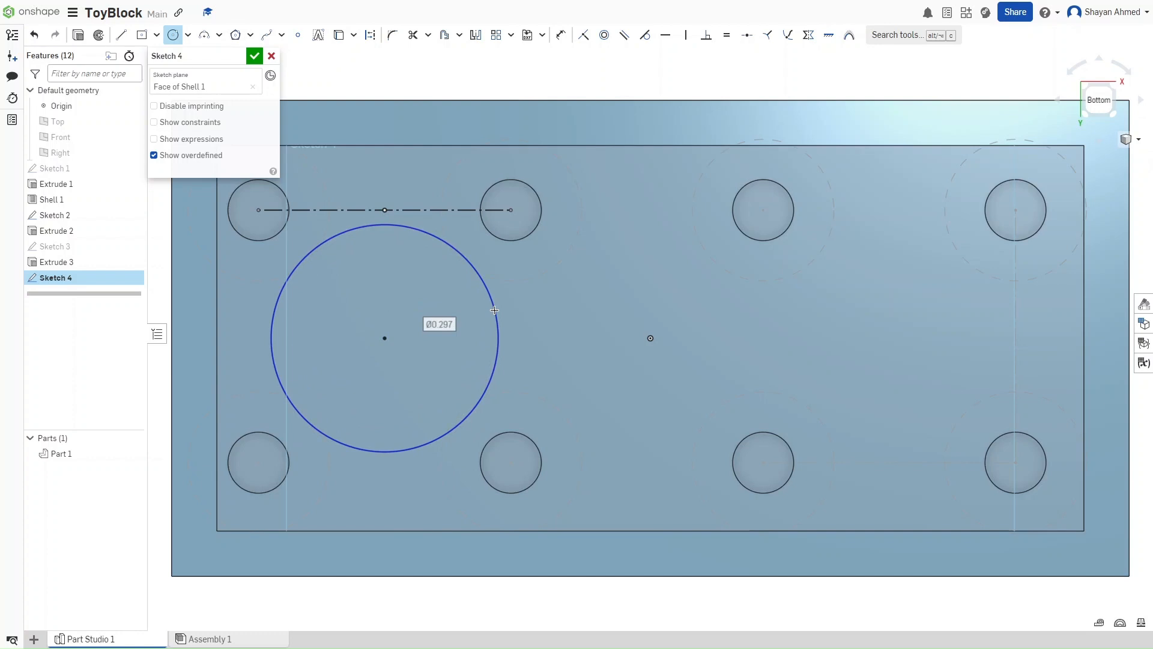
pyautogui.write('0.248')
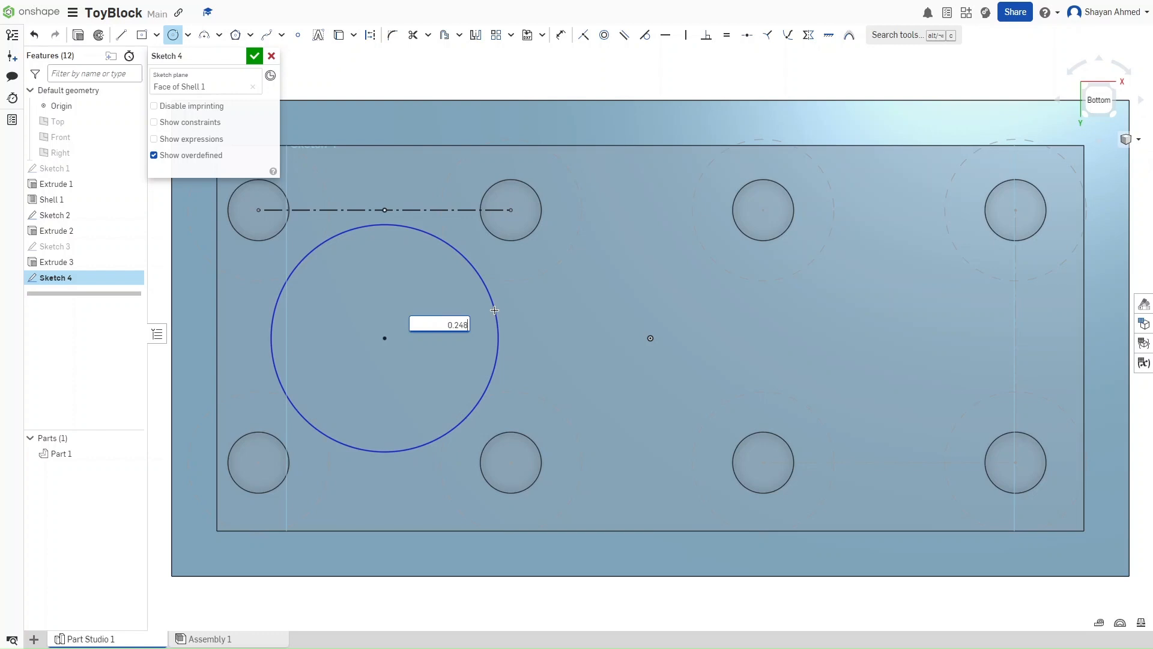
pyautogui.press('Return')
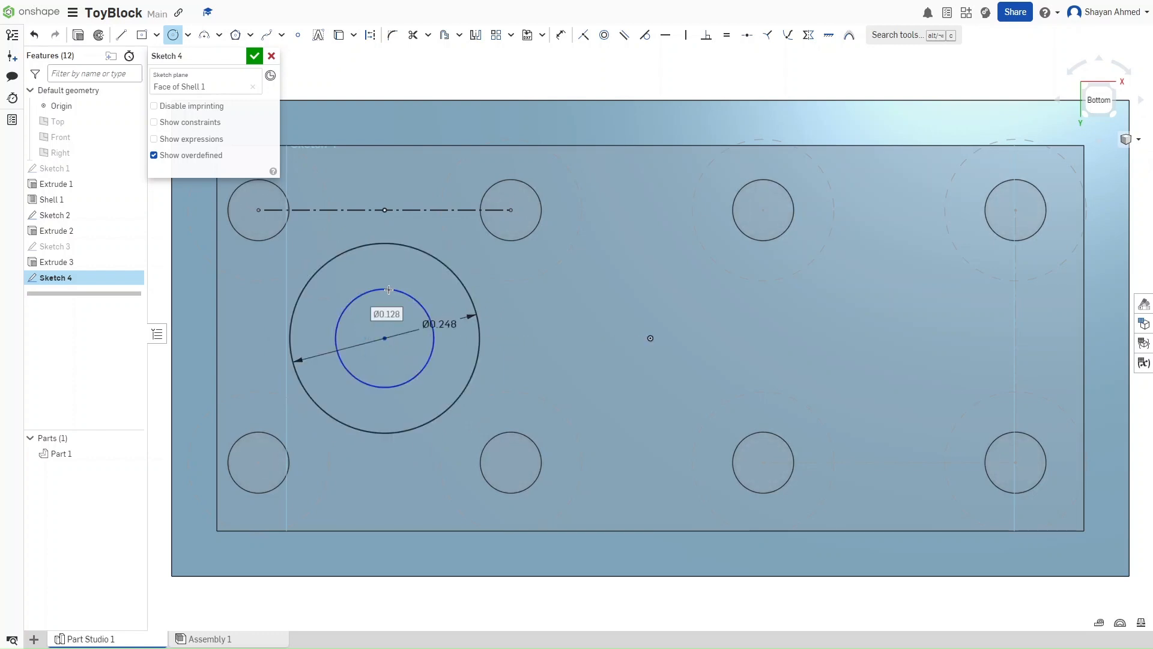
pyautogui.write('0.167')
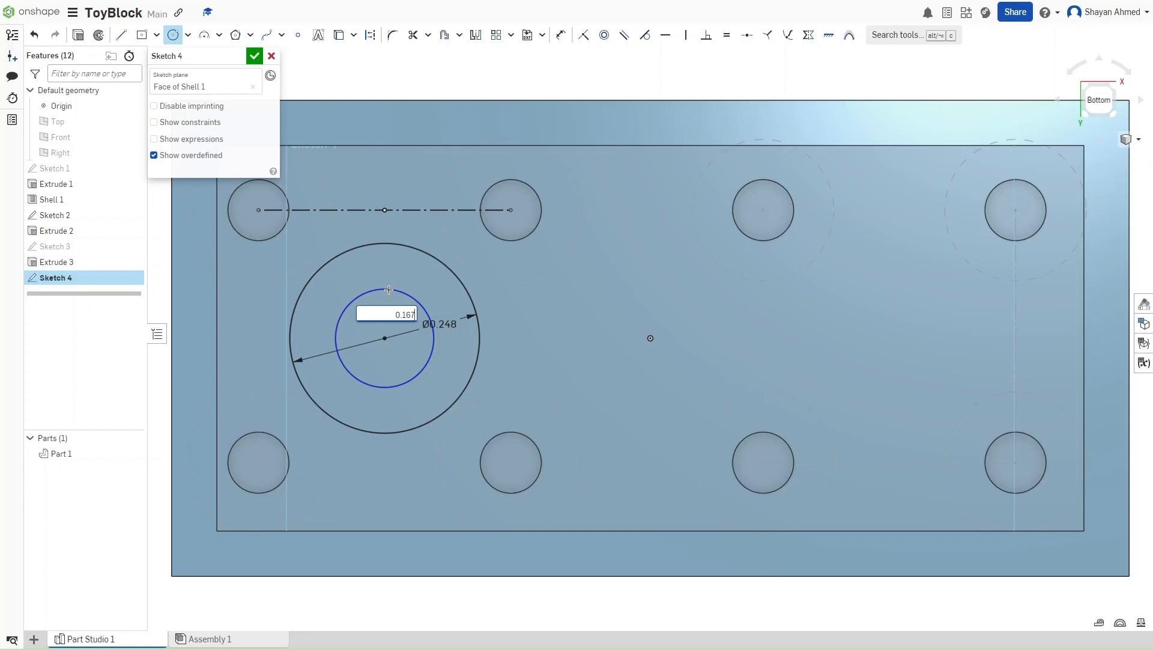
pyautogui.press('Return')
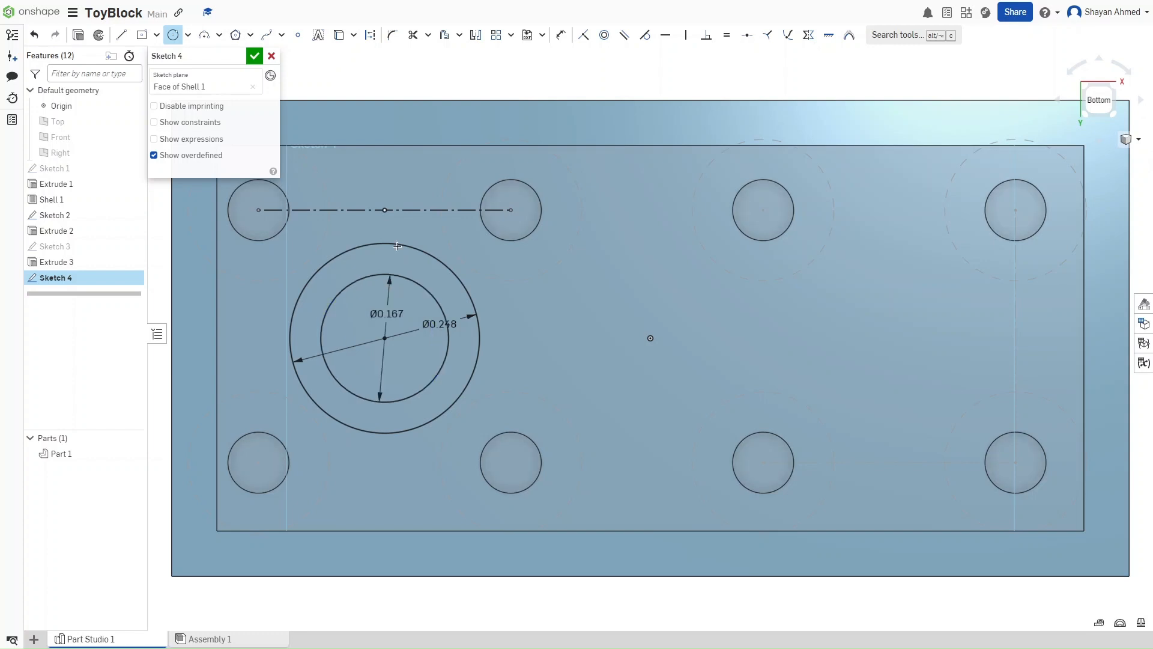
# - Linear-pattern both concentric circles along the block's length with 3 instances about 0.32 in apart
pyautogui.click(496, 36)
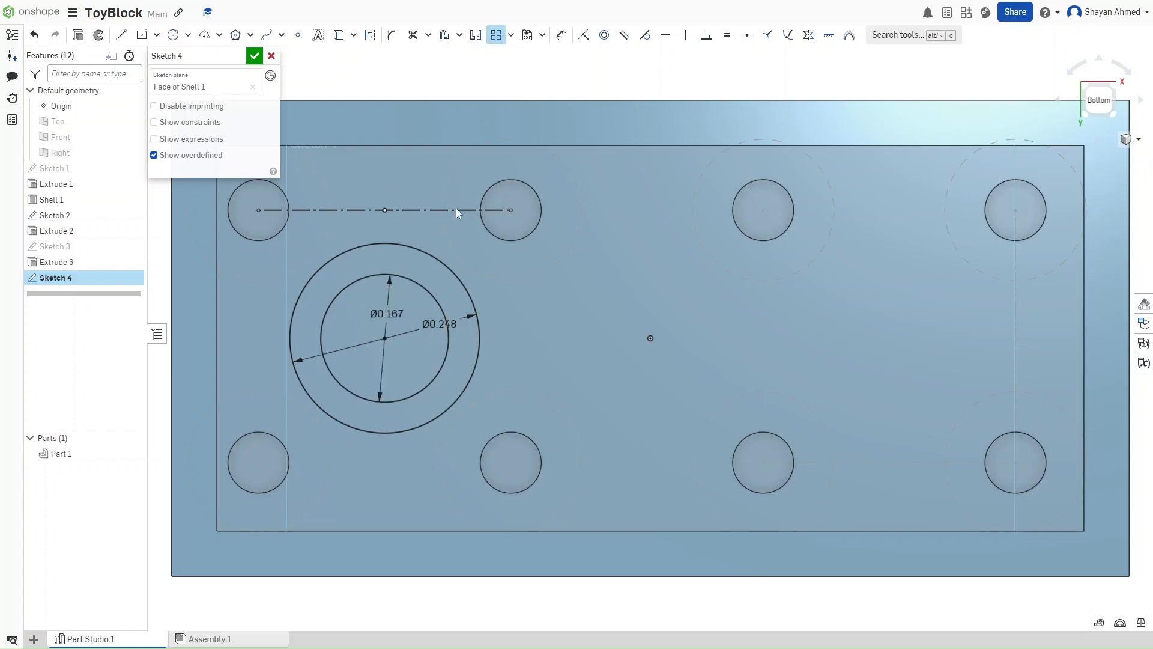
pyautogui.click(414, 247)
pyautogui.click(407, 275)
pyautogui.scroll(-3, 407, 273)
pyautogui.moveTo(514, 273); pyautogui.dragTo(507, 319, button='middle')
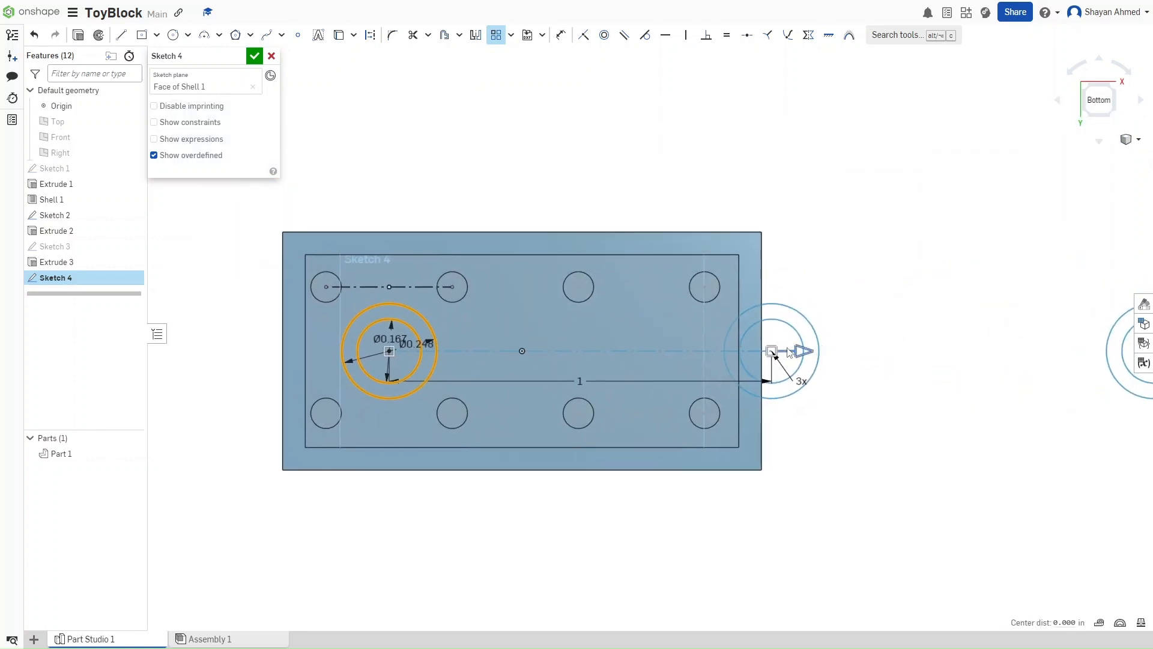
pyautogui.moveTo(758, 356); pyautogui.dragTo(546, 352)
pyautogui.scroll(5, 545, 352)
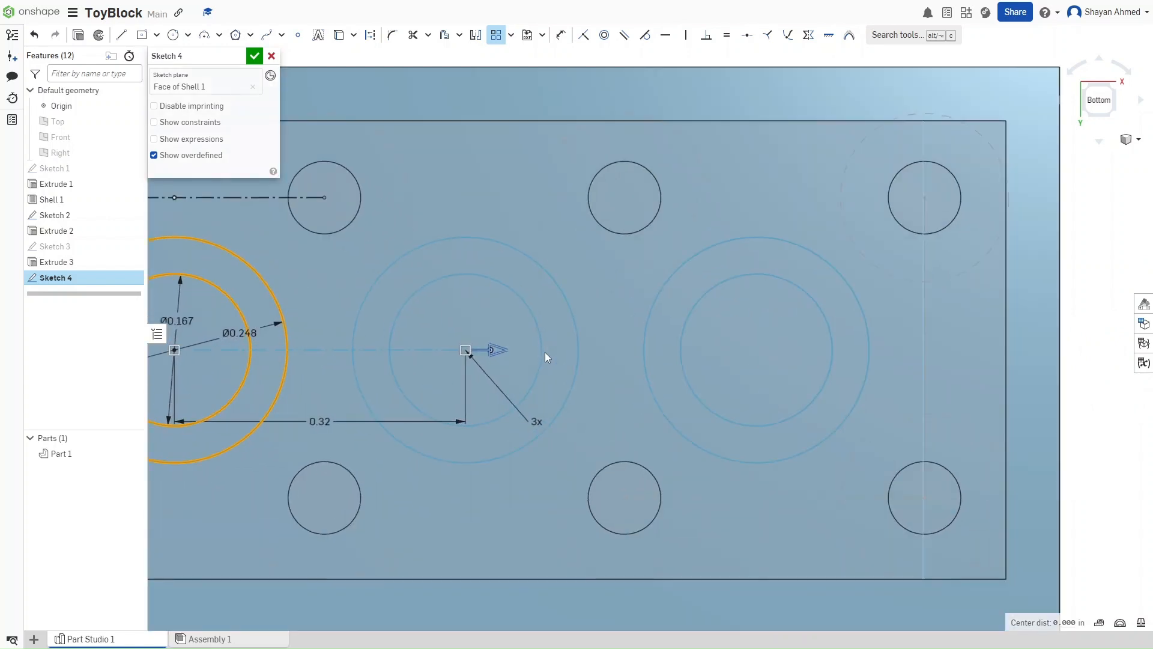
pyautogui.moveTo(636, 348); pyautogui.dragTo(650, 348, button='middle')
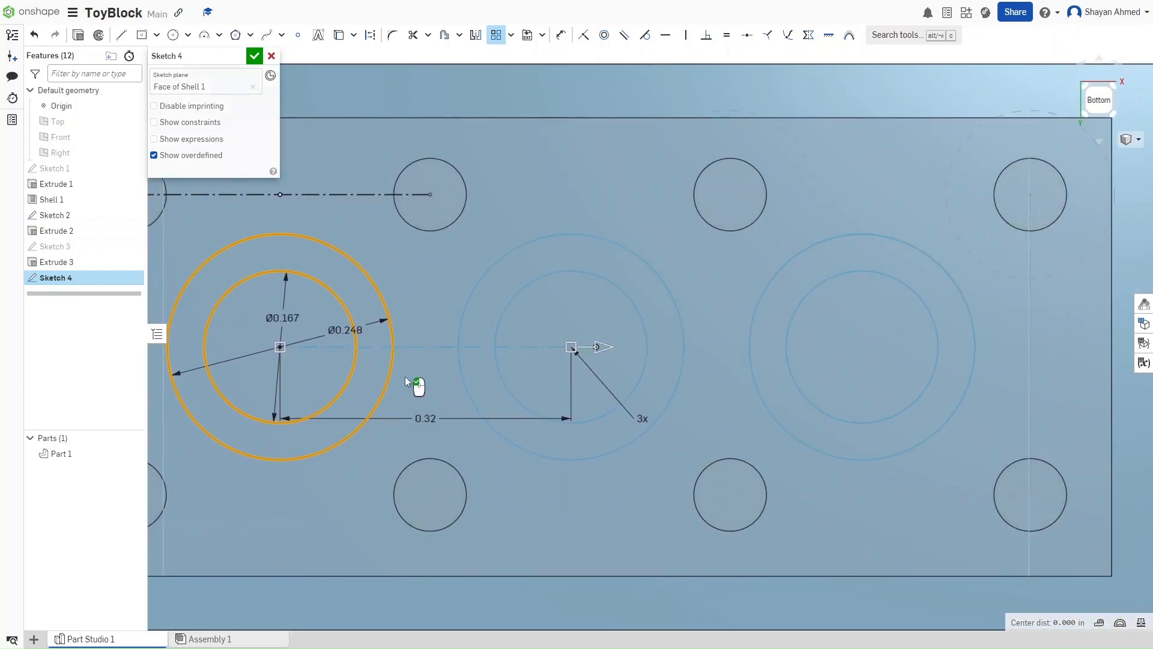
# - Set the spacing of the concentric circles' pattern to 0.33 in
pyautogui.doubleClick(427, 419)
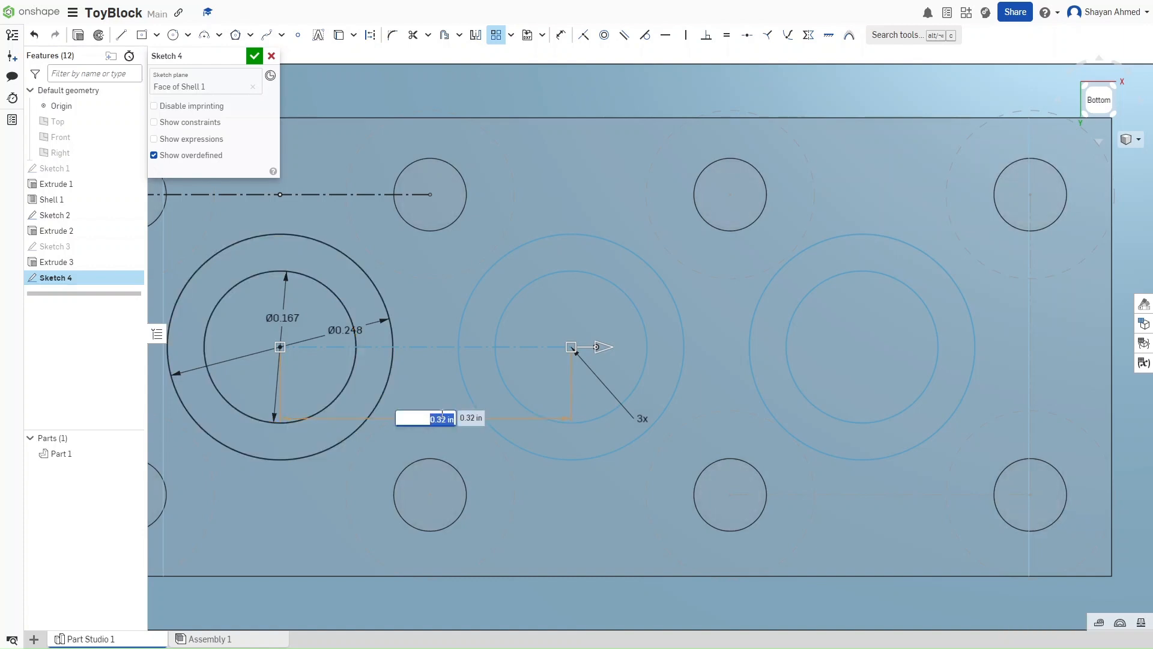
pyautogui.write('0.33')
pyautogui.press('Return')
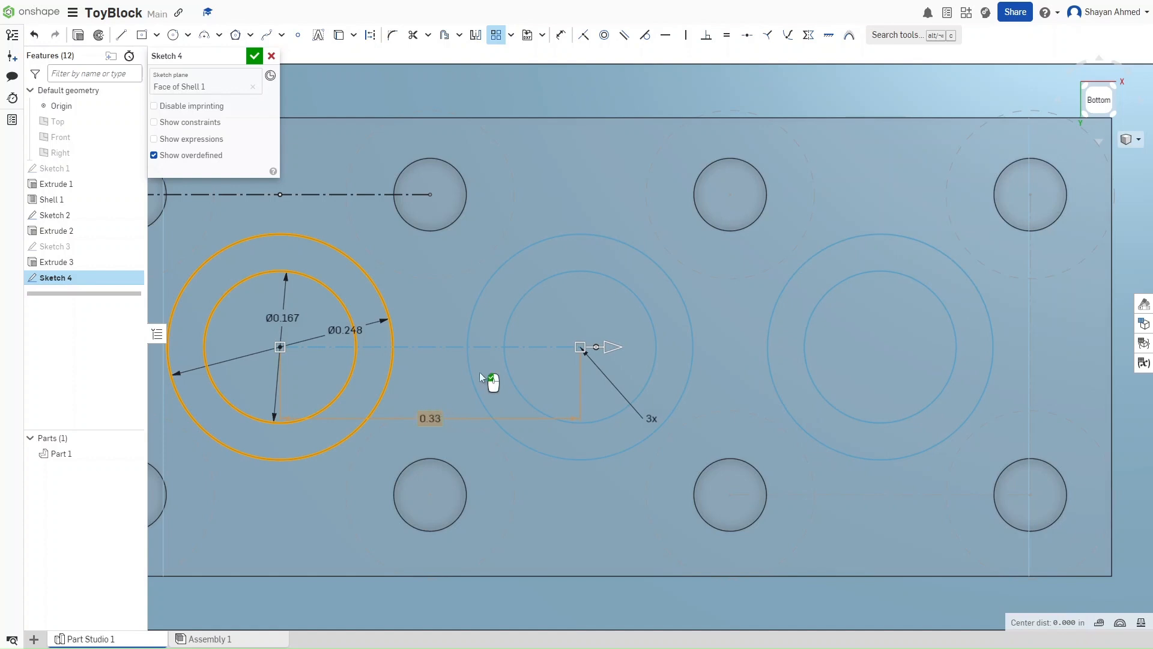
# - Change the unit of the circle pattern's spacing to feet, making it 0.33 ft
pyautogui.doubleClick(430, 418)
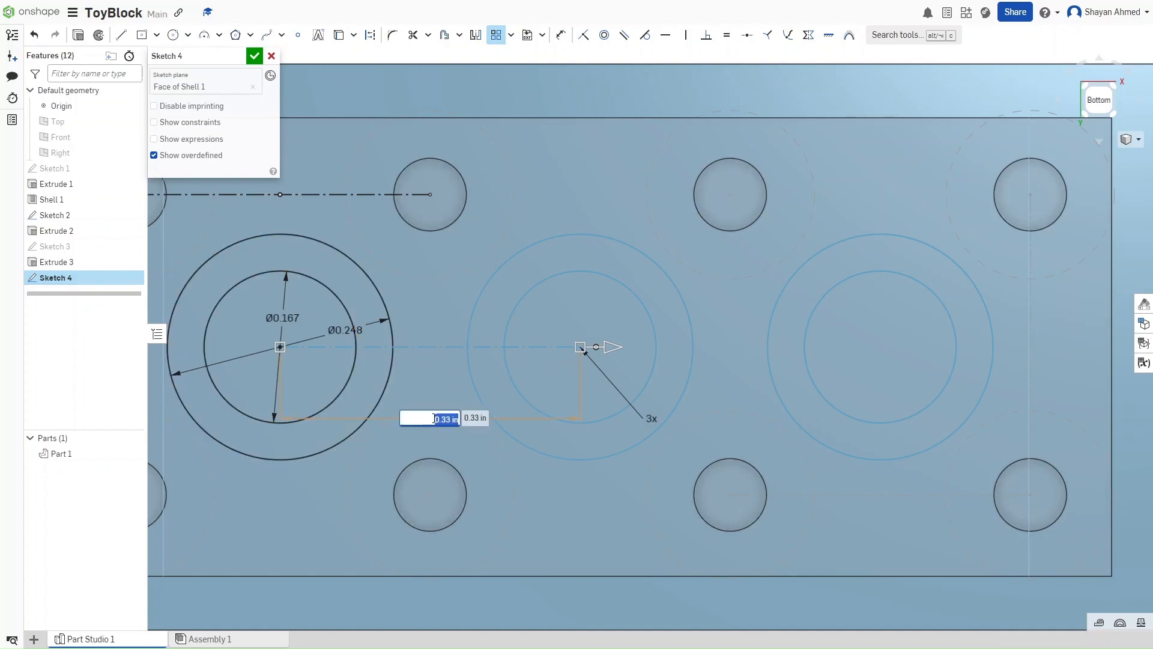
pyautogui.press('Right')
pyautogui.write('ft')
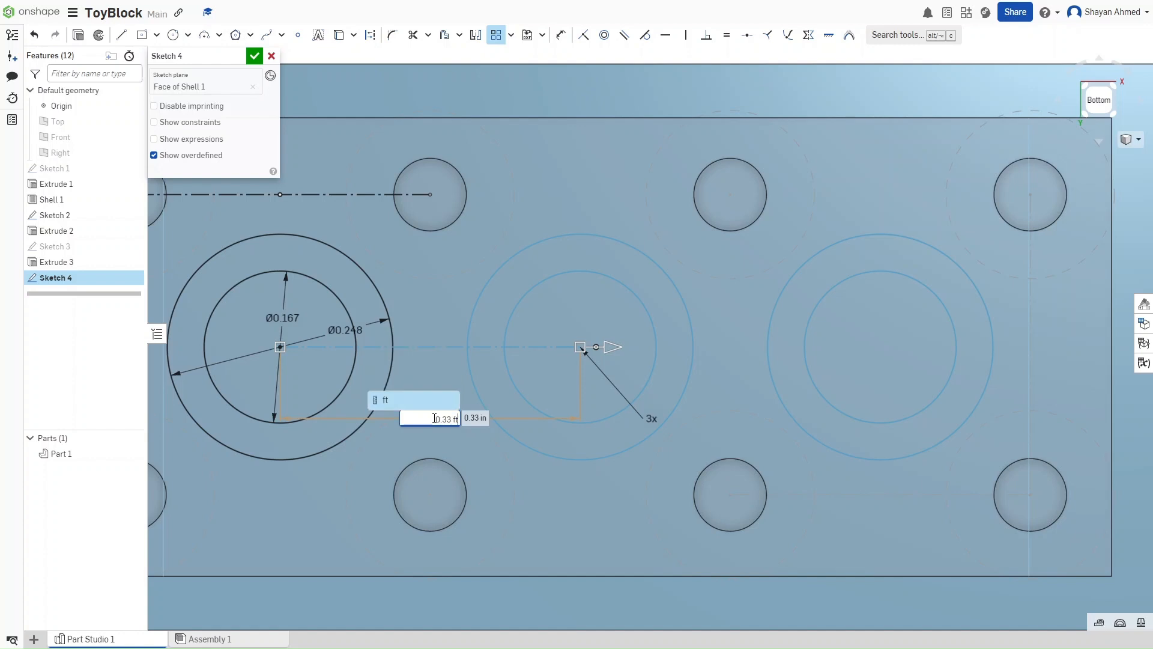
pyautogui.press('BackSpace')
pyautogui.press('BackSpace')
pyautogui.press('BackSpace')
pyautogui.write('ft')
pyautogui.press('Return')
pyautogui.press('Return')
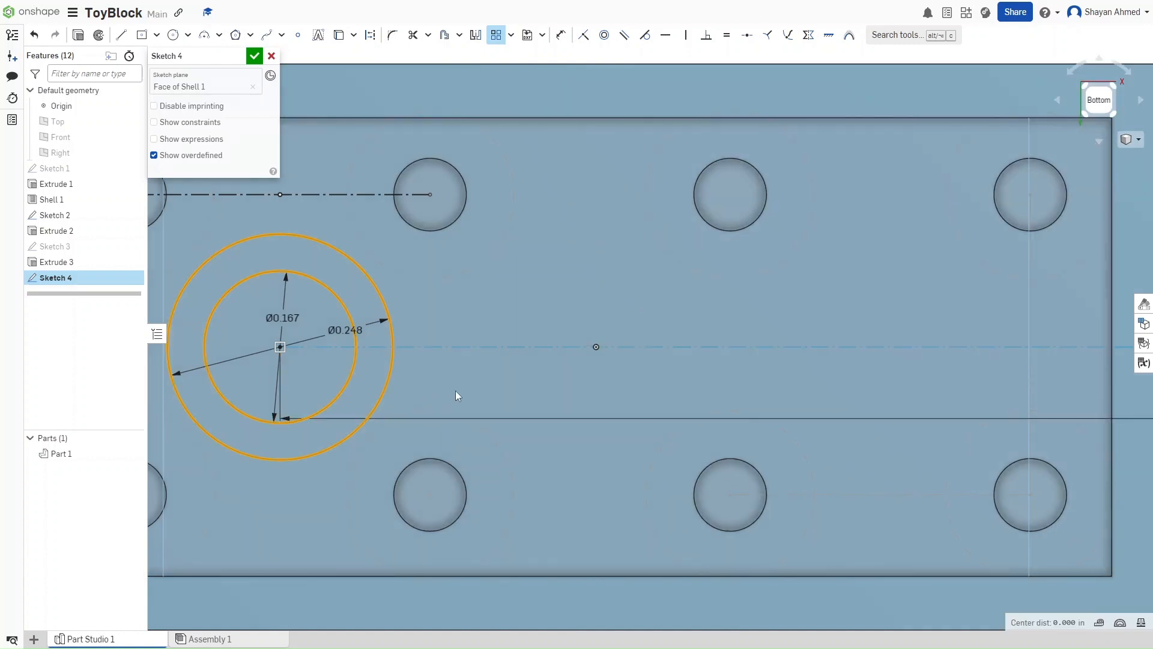
# - Set the spacing of the concentric circles' pattern to 0.33 in and finish the pattern
pyautogui.scroll(-5, 484, 406)
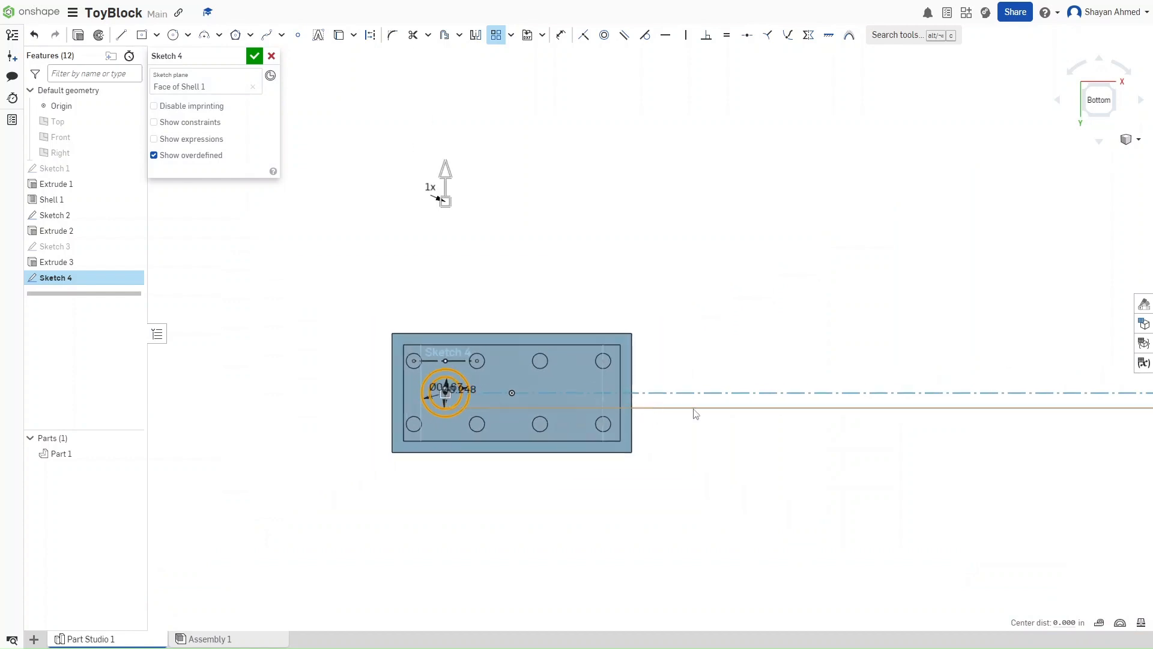
pyautogui.scroll(-5, 739, 413)
pyautogui.scroll(2, 841, 420)
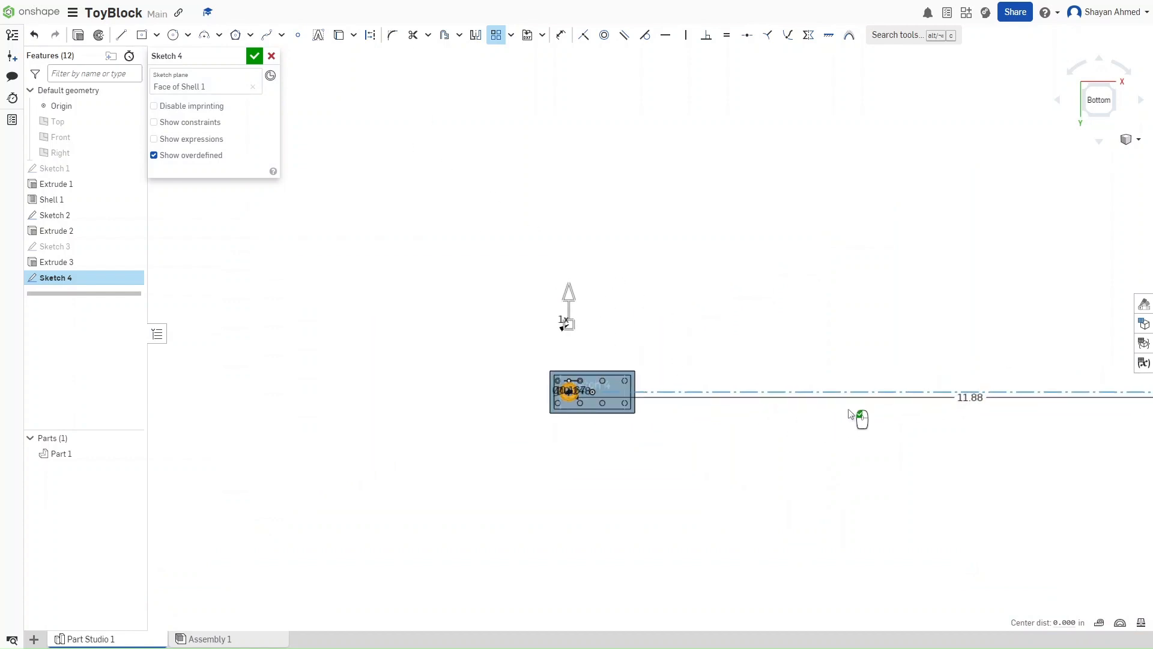
pyautogui.doubleClick(970, 397)
pyautogui.press('End')
pyautogui.write('in')
pyautogui.press('Return')
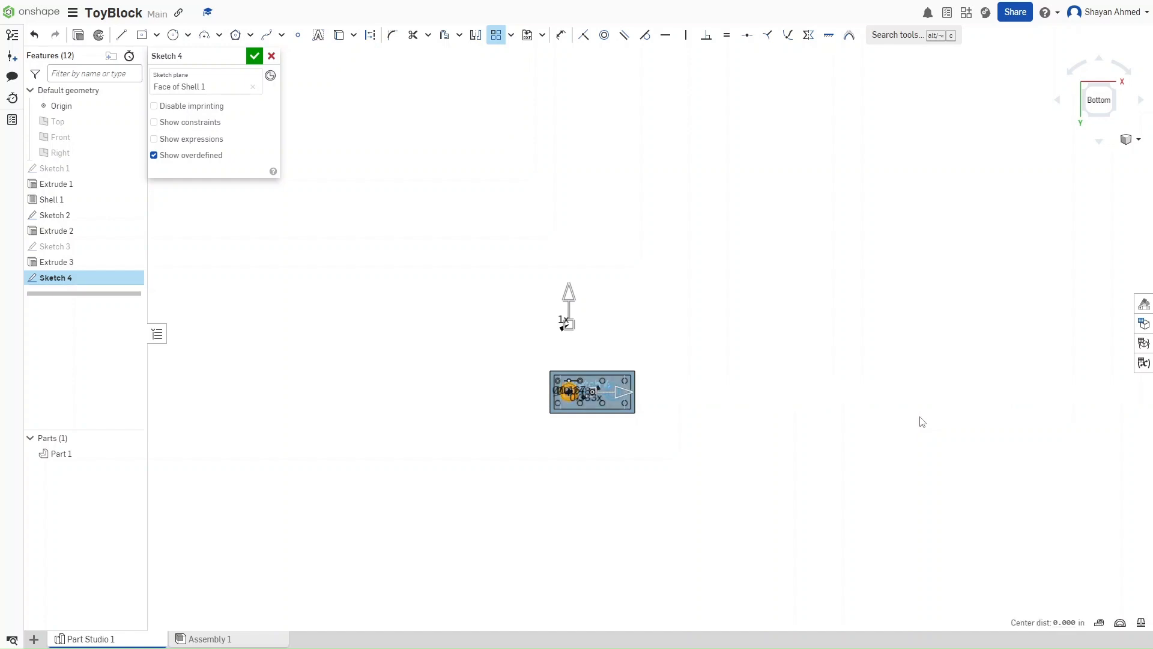
pyautogui.hotkey('shift', '7')
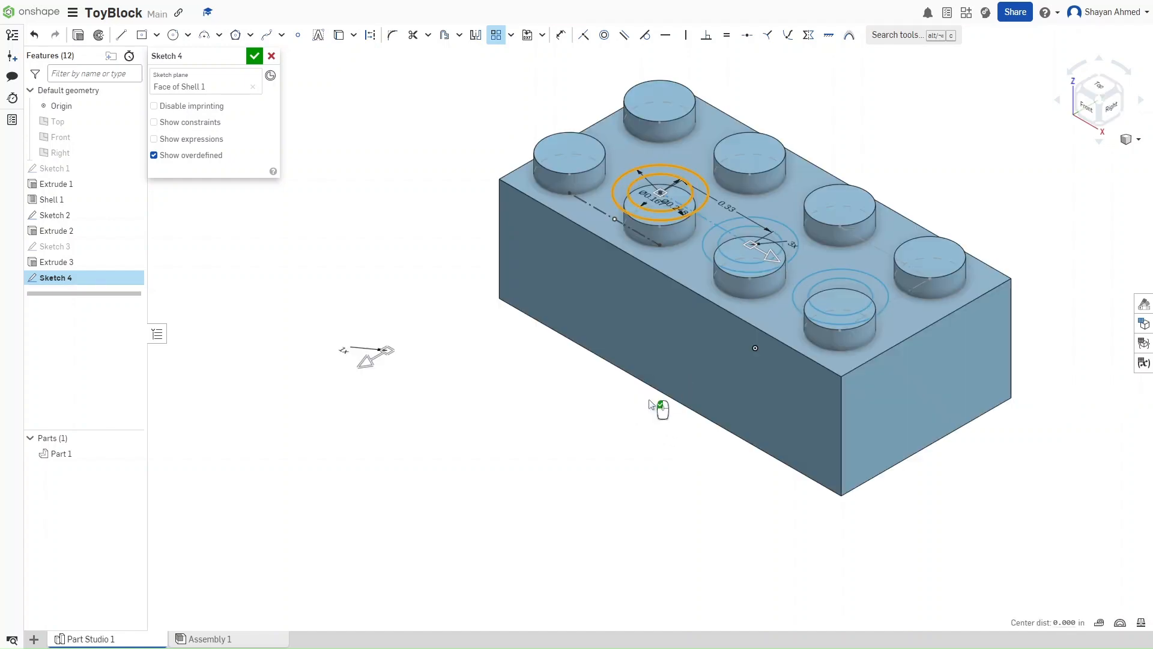
pyautogui.click(634, 431)
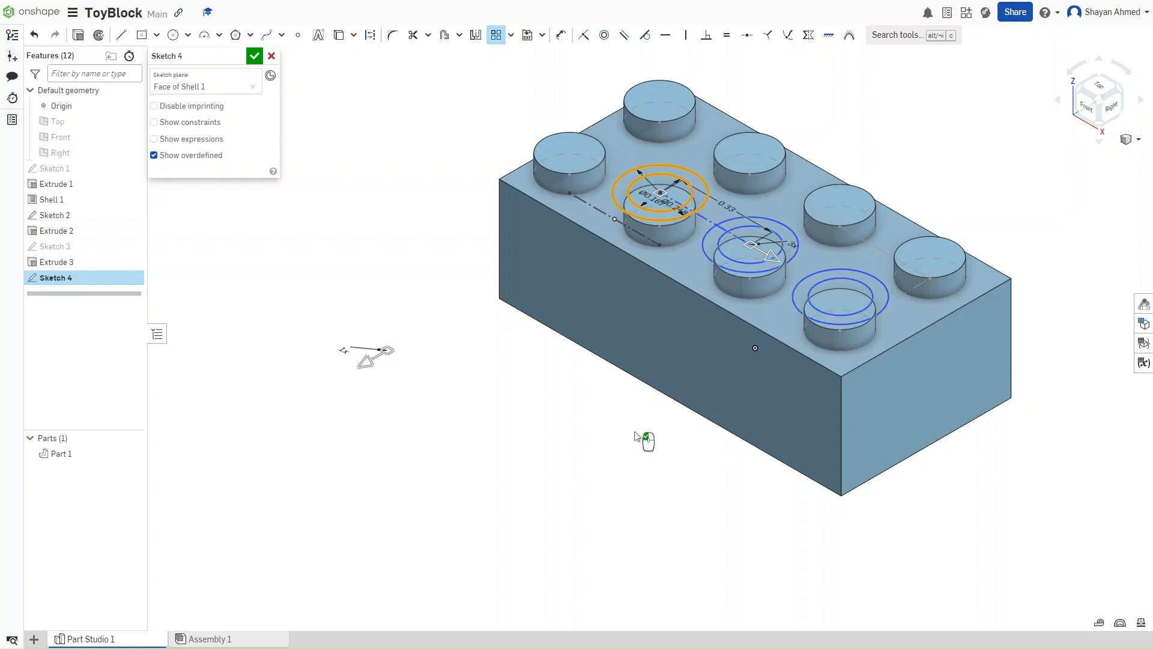
# - Extrude the three rings between the concentric circles up to the block's open rim face, adding them to Part 1 as tubes
pyautogui.press('f')
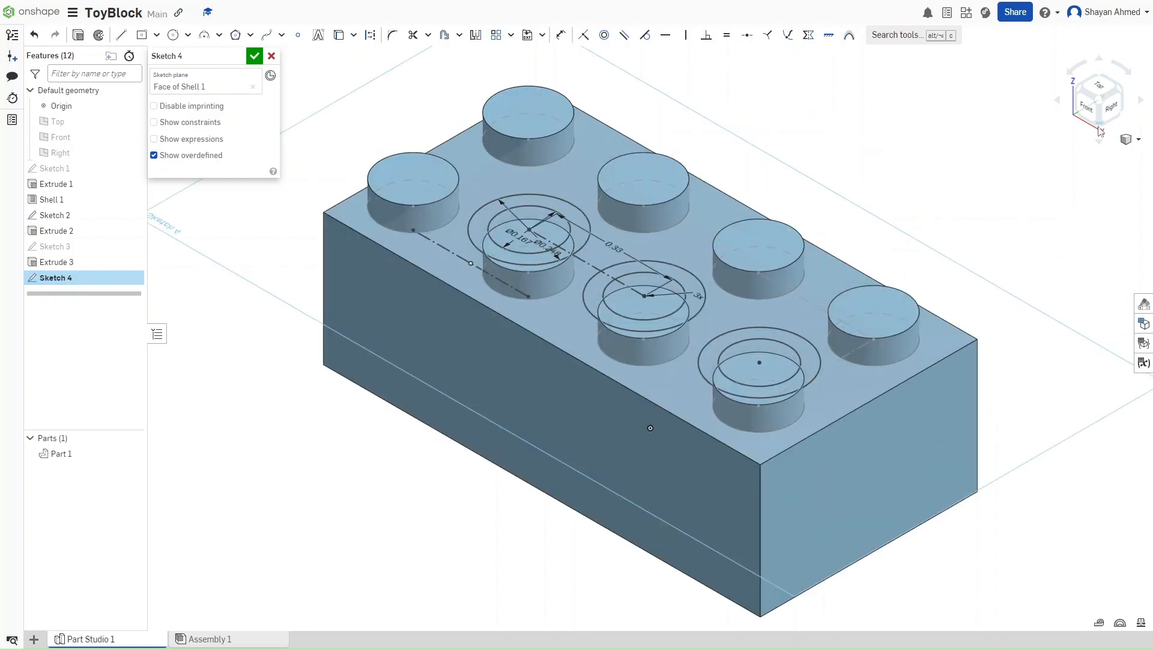
pyautogui.press('n')
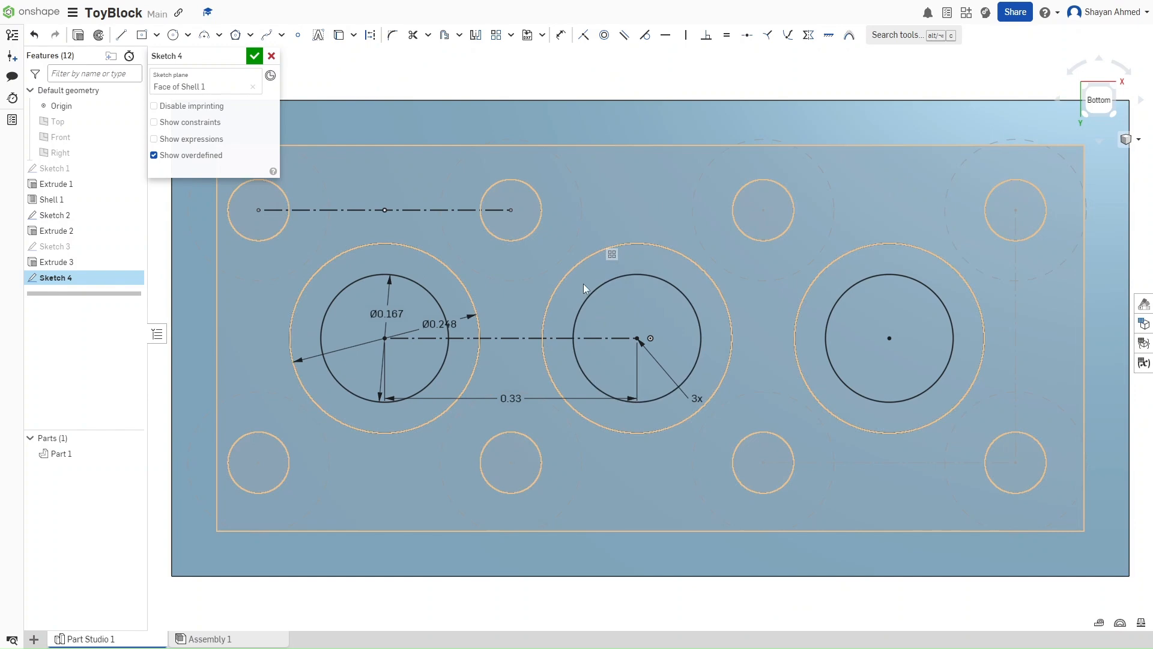
pyautogui.hotkey('shift', 'e')
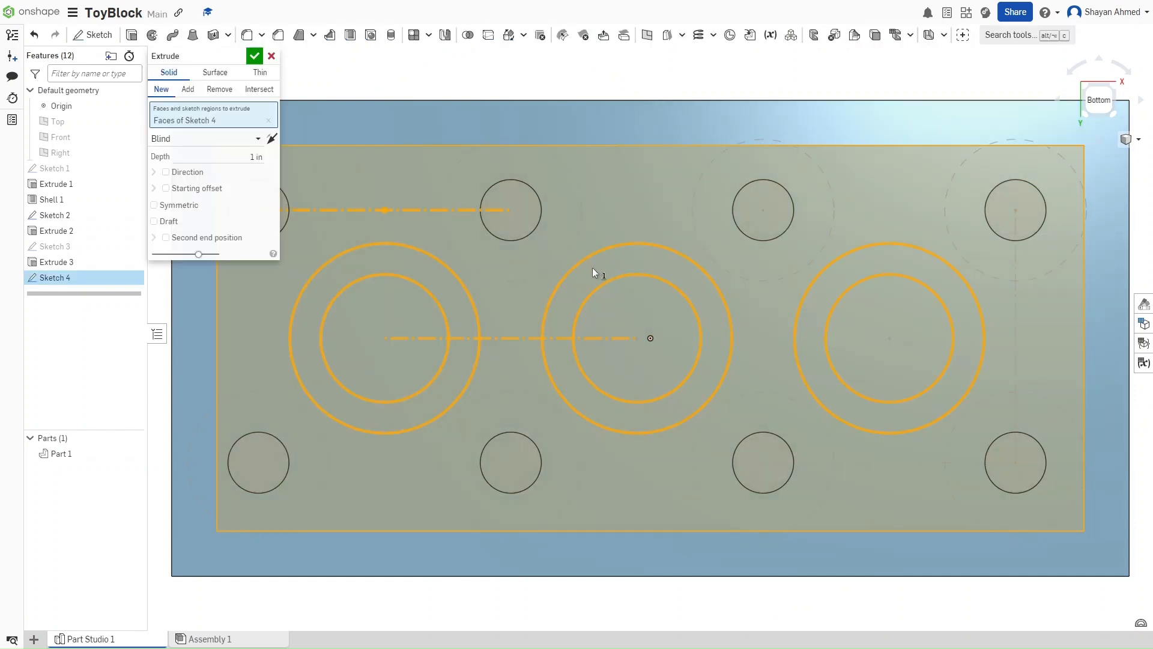
pyautogui.moveTo(704, 284); pyautogui.dragTo(733, 304, button='right')
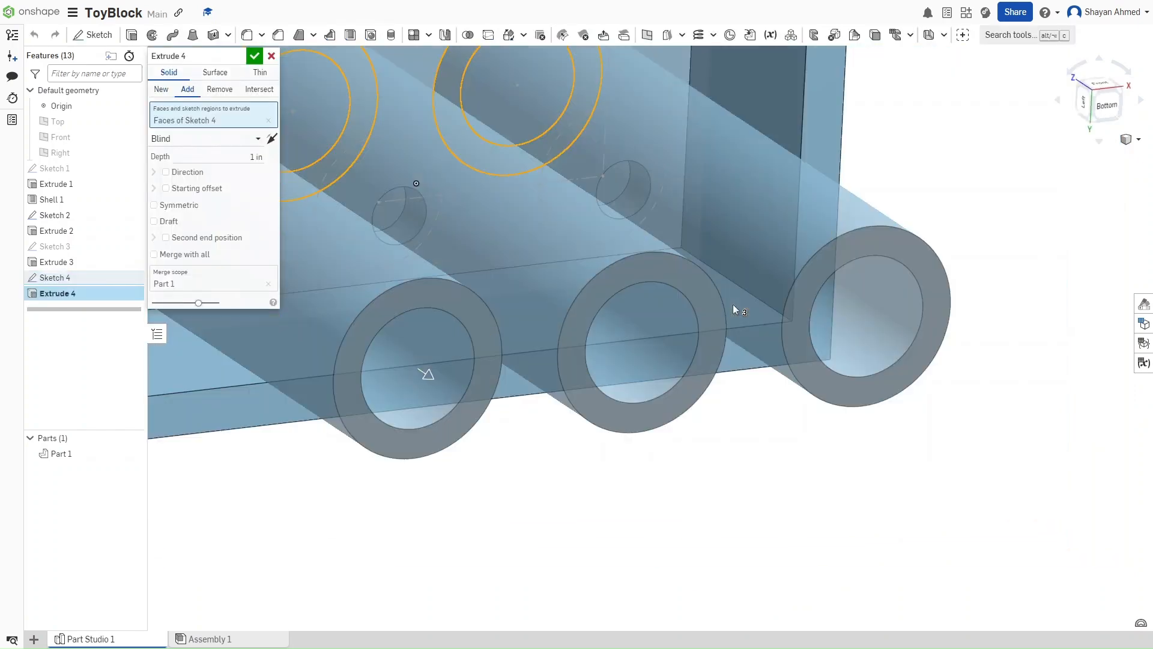
pyautogui.scroll(-6, 721, 337)
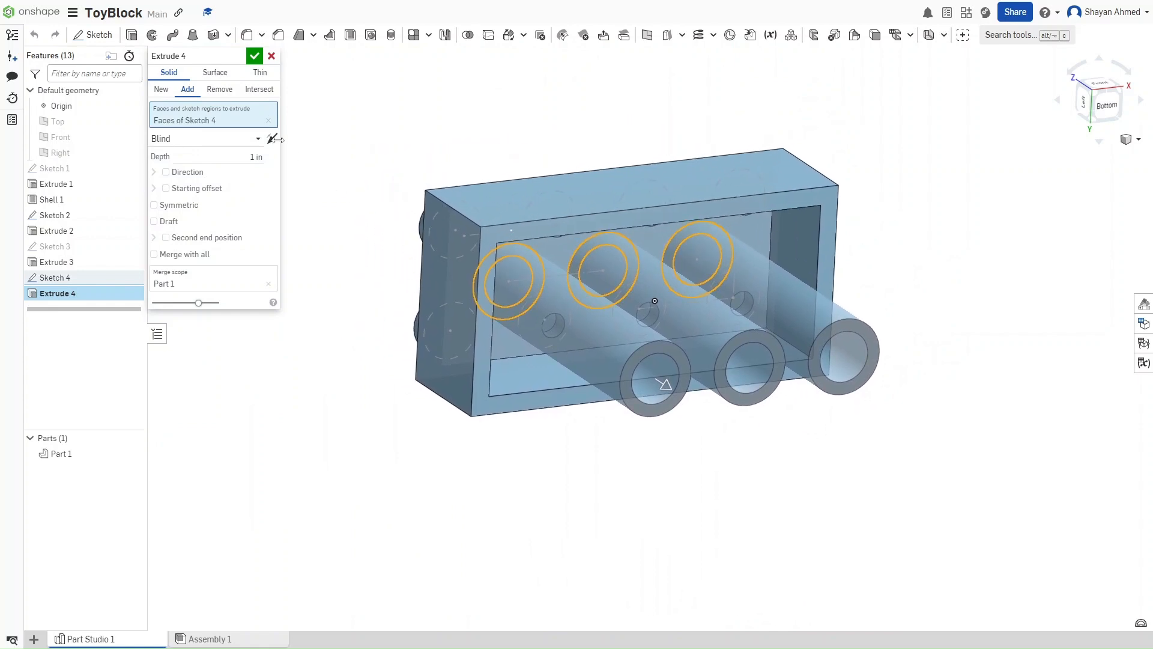
pyautogui.click(244, 140)
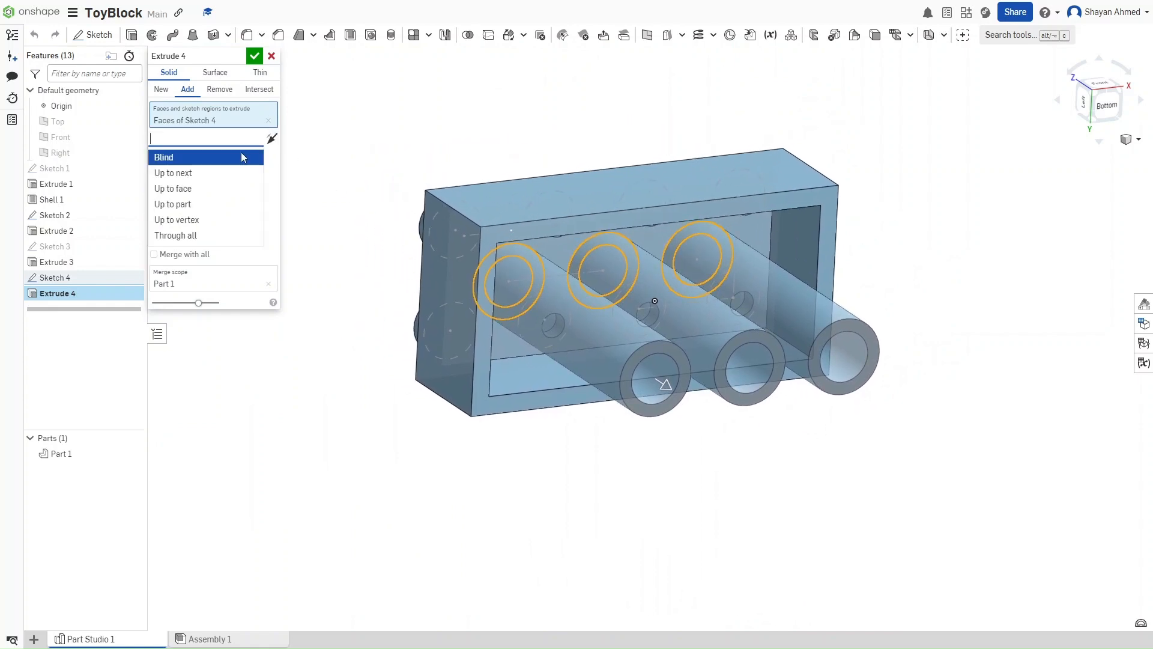
pyautogui.click(237, 190)
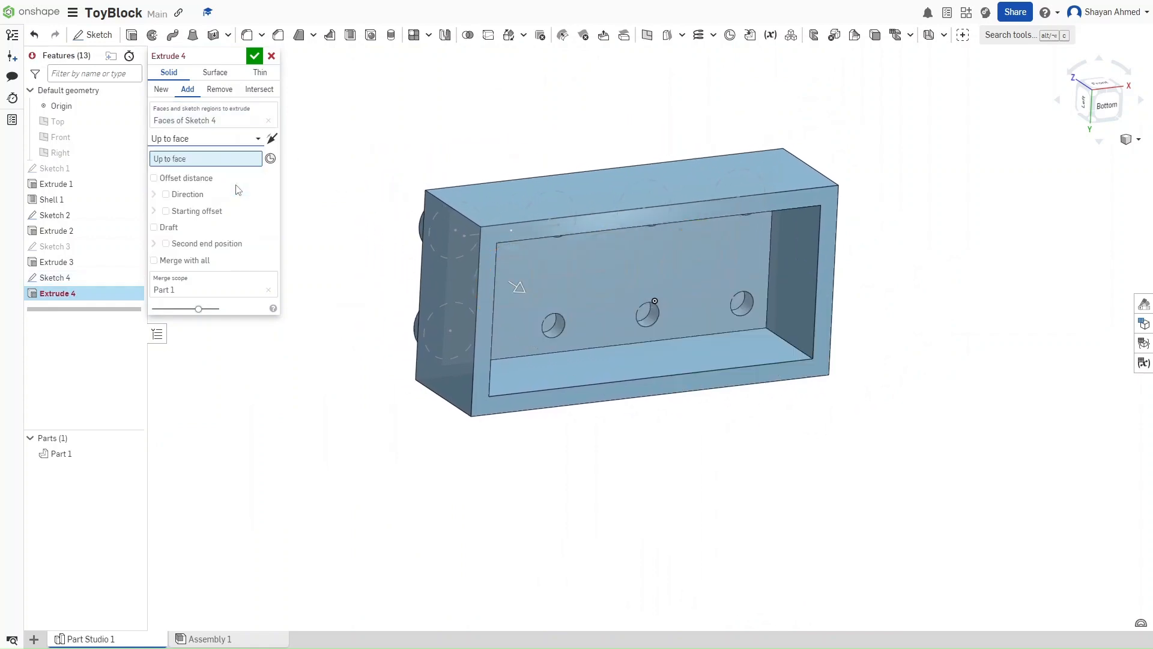
pyautogui.click(489, 246)
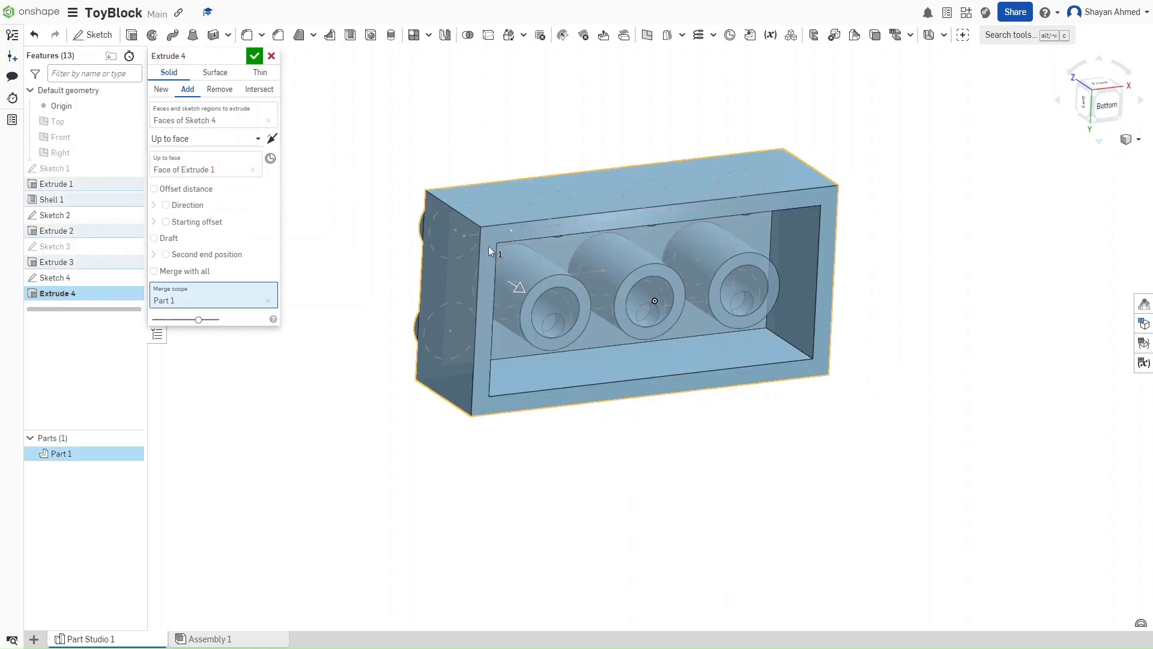
pyautogui.moveTo(885, 431); pyautogui.dragTo(954, 403, button='right')
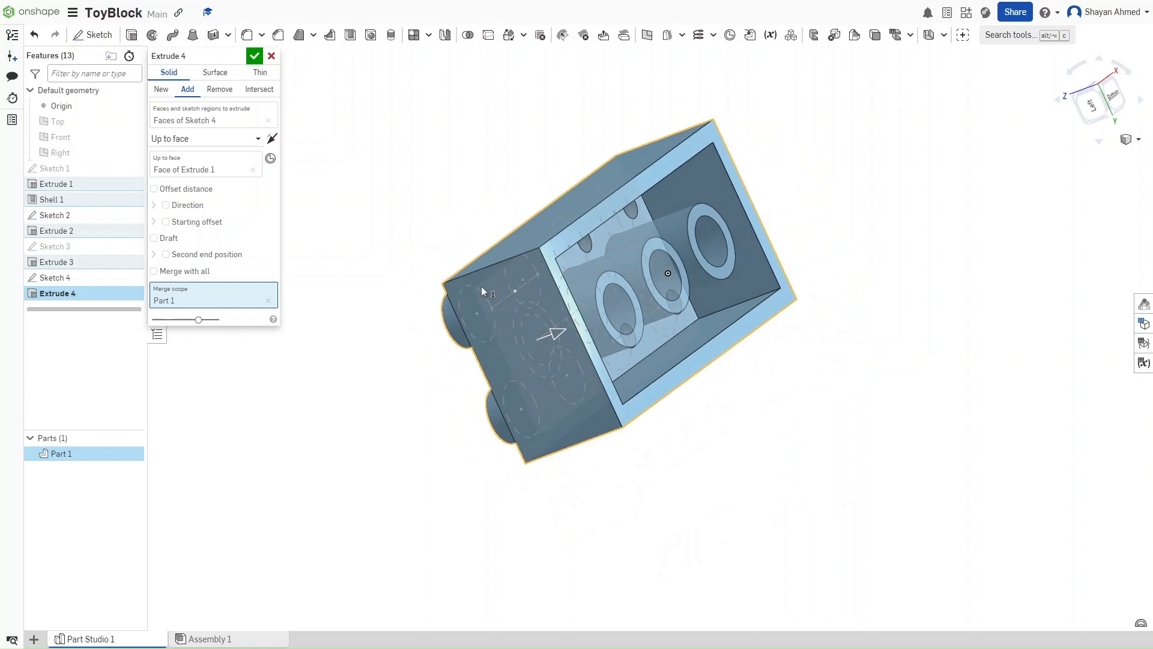
pyautogui.click(255, 56)
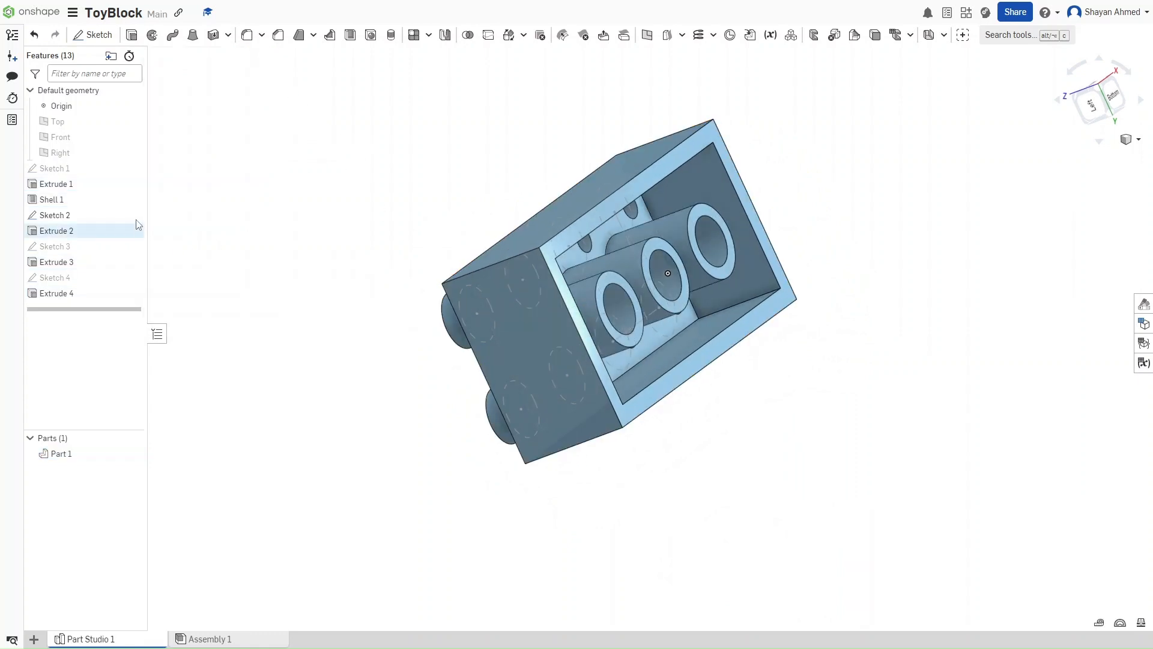
# - Start an edge fillet with a 0.005 in radius on three vertical corner edges and one long top edge of the block
pyautogui.moveTo(309, 219); pyautogui.dragTo(435, 219, button='right')
pyautogui.scroll(5, 462, 268)
pyautogui.moveTo(476, 288); pyautogui.dragTo(462, 166, button='middle')
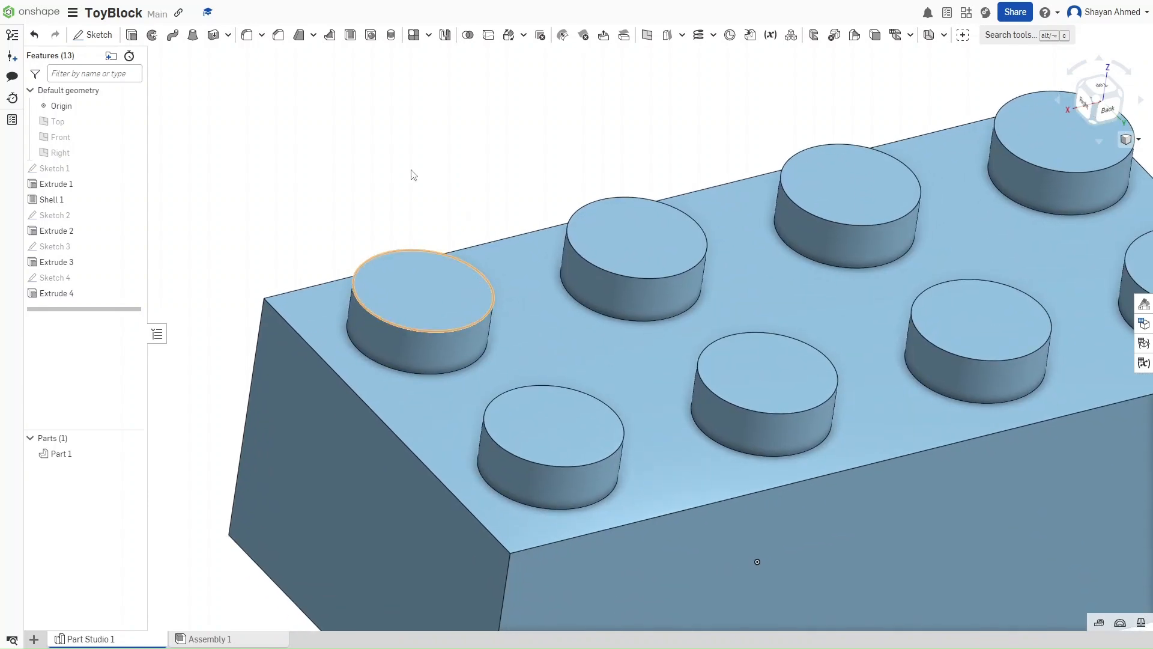
pyautogui.scroll(-5, 299, 95)
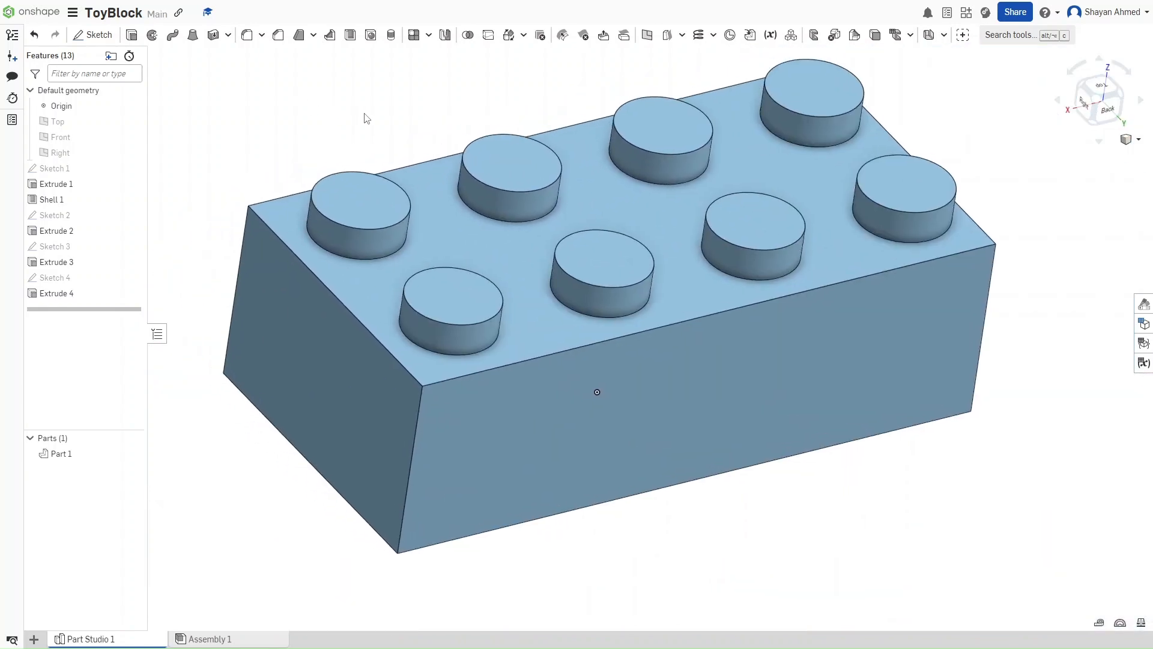
pyautogui.moveTo(344, 108); pyautogui.dragTo(364, 114, button='middle')
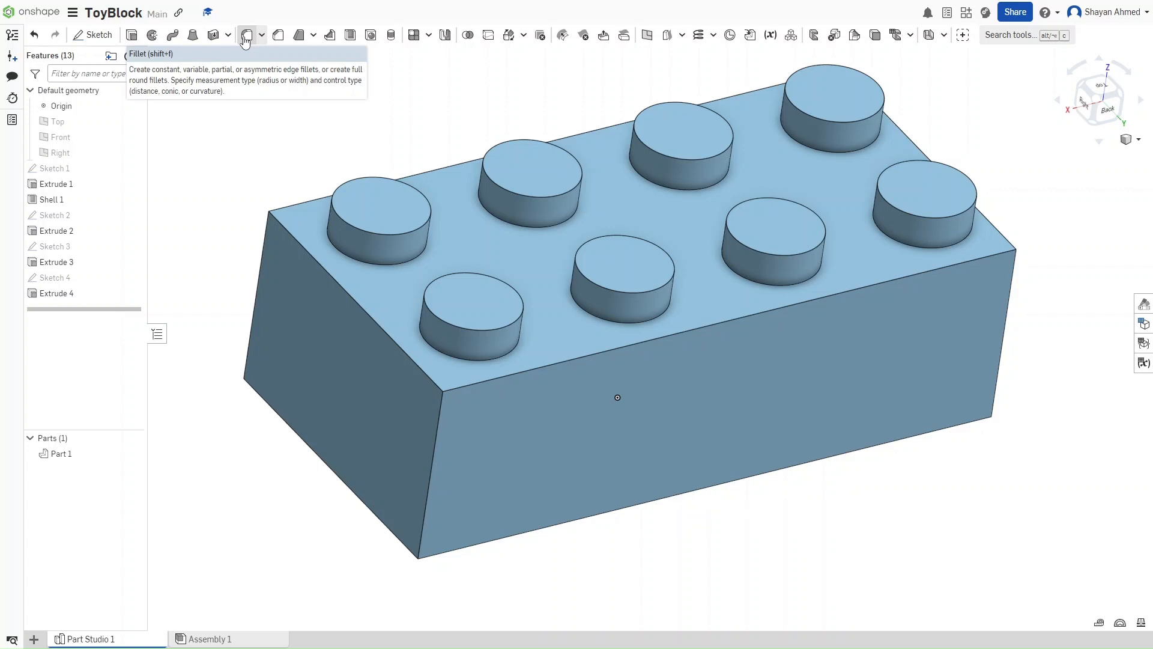
pyautogui.click(246, 36)
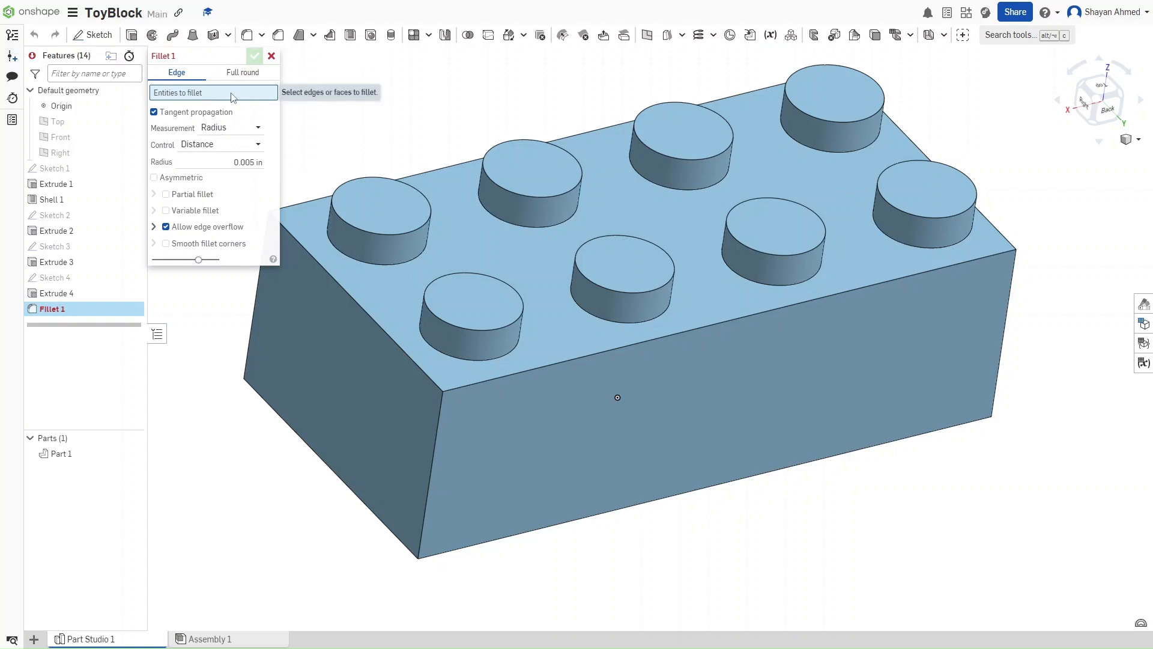
pyautogui.moveTo(365, 129); pyautogui.dragTo(429, 157, button='middle')
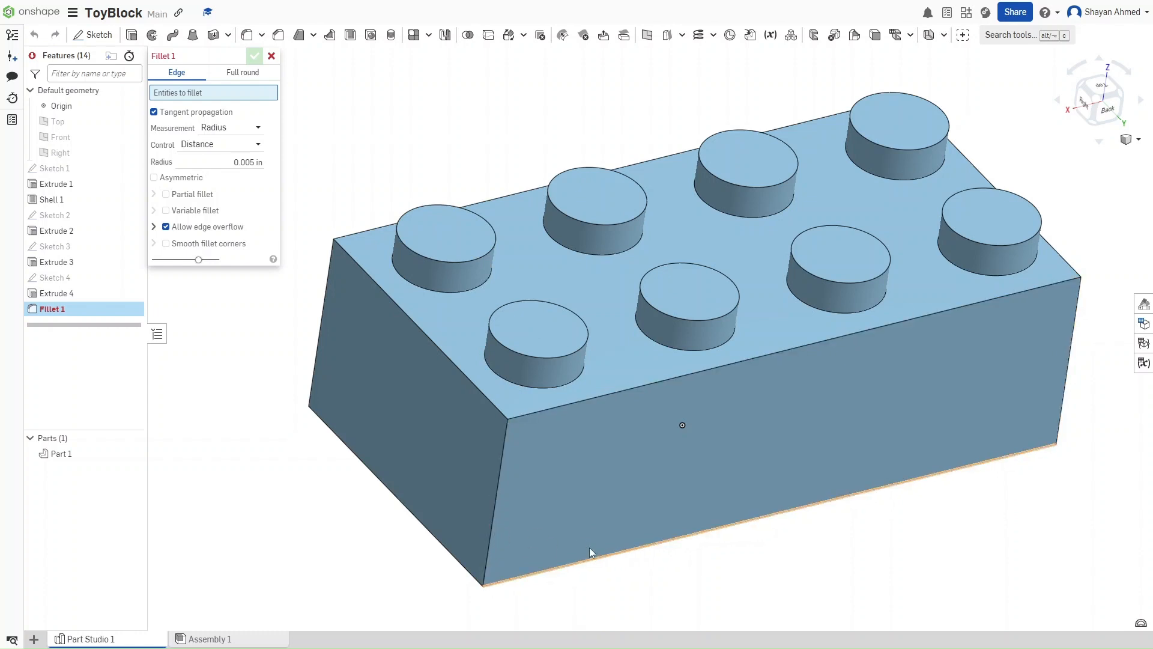
pyautogui.click(496, 517)
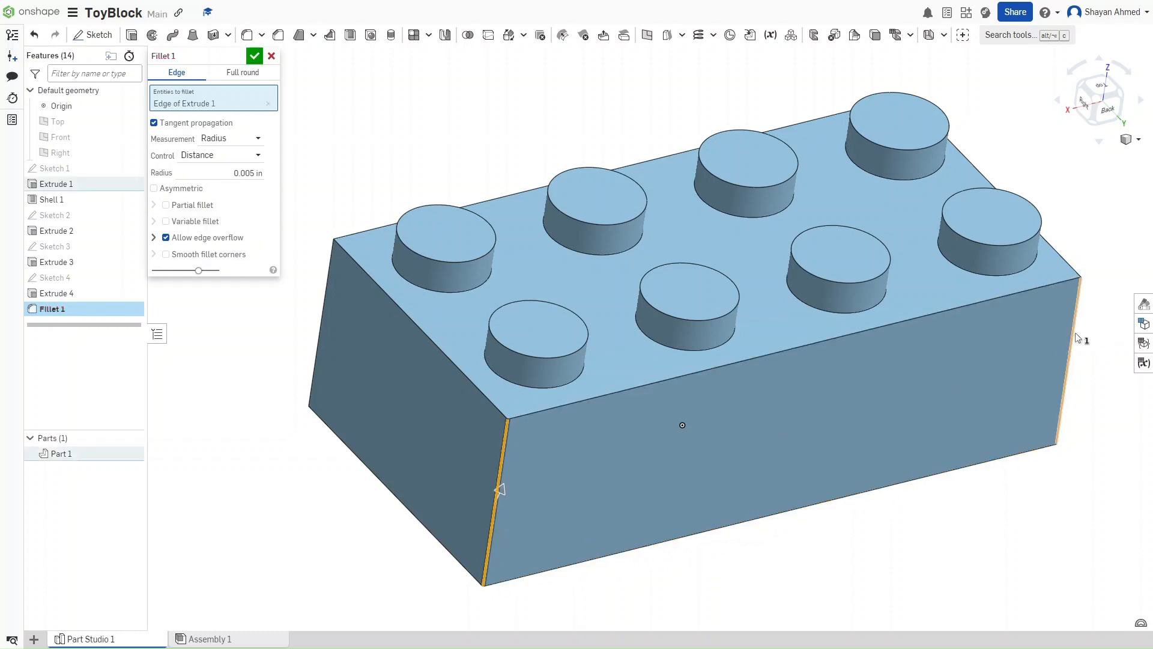
pyautogui.click(1073, 346)
pyautogui.click(1000, 301)
pyautogui.click(1001, 304)
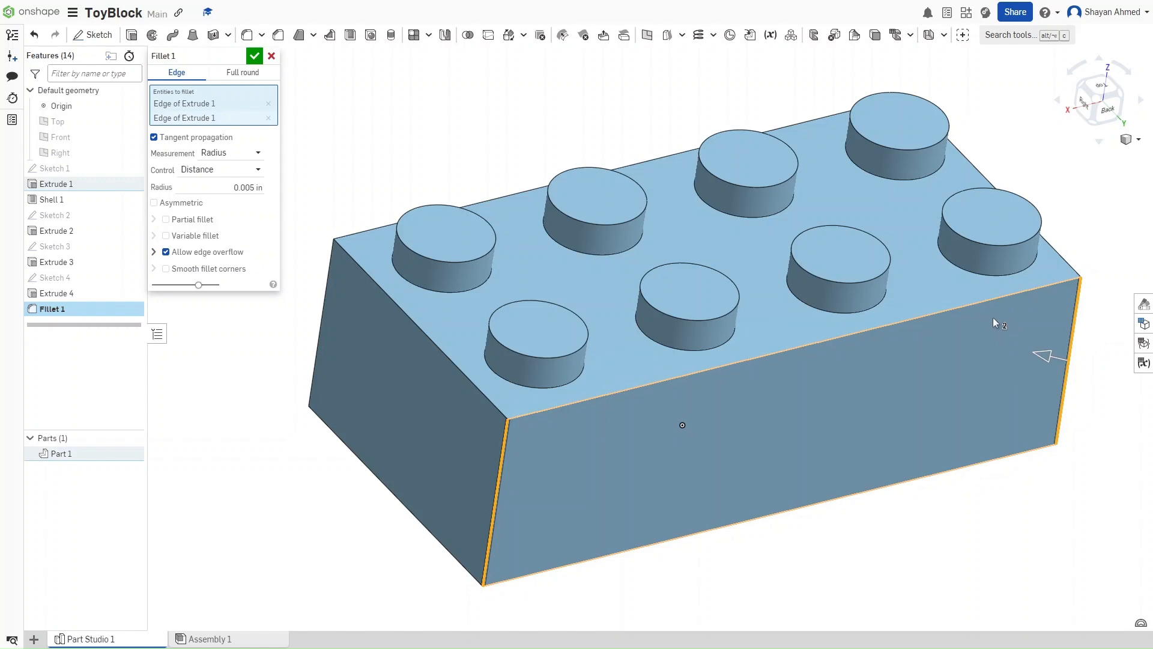
pyautogui.click(989, 300)
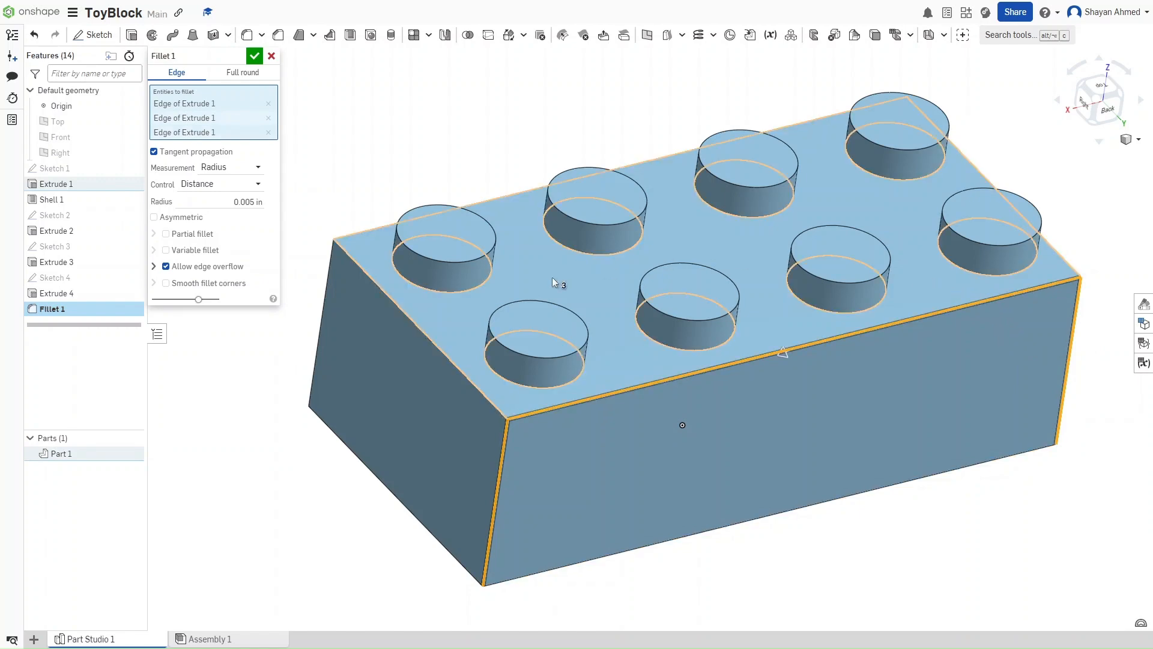
pyautogui.click(326, 288)
pyautogui.moveTo(364, 236); pyautogui.dragTo(343, 202, button='right')
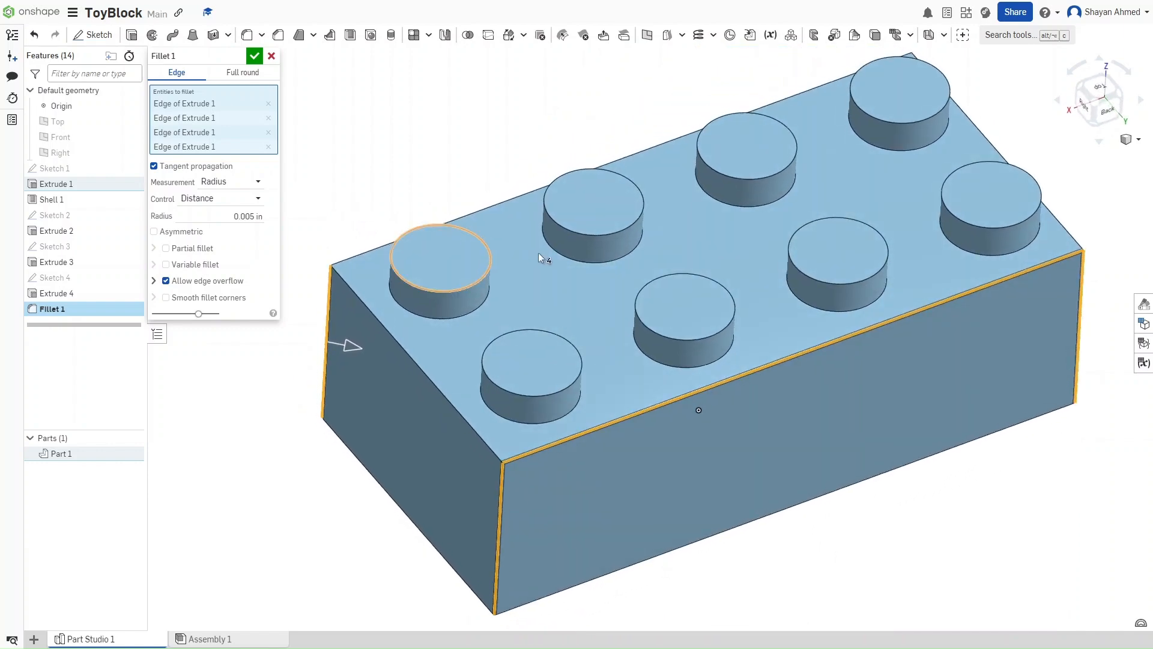
# - Add the block's studded top face and its fourth vertical corner edge to the fillet
pyautogui.click(583, 293)
pyautogui.moveTo(458, 129); pyautogui.dragTo(466, 144, button='middle')
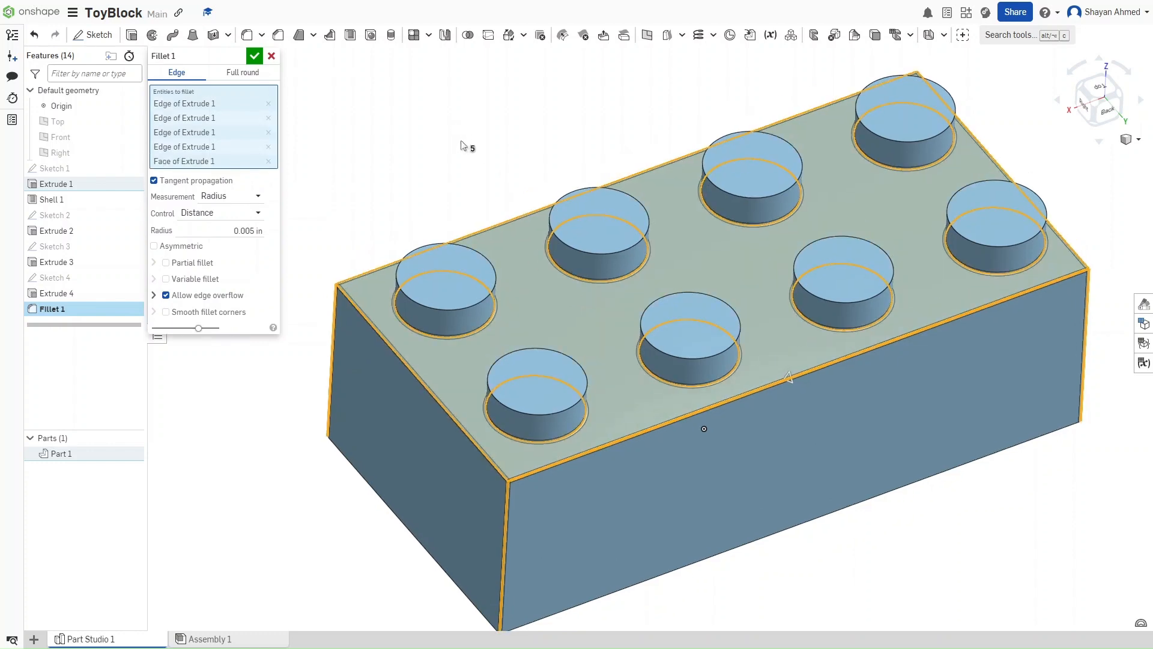
pyautogui.click(1120, 94)
pyautogui.moveTo(1080, 260); pyautogui.dragTo(938, 287, button='middle')
pyautogui.click(910, 372)
# - Add the top circular edges of all eight studs to the fillet and apply it with the 0.005 in radius
pyautogui.click(862, 285)
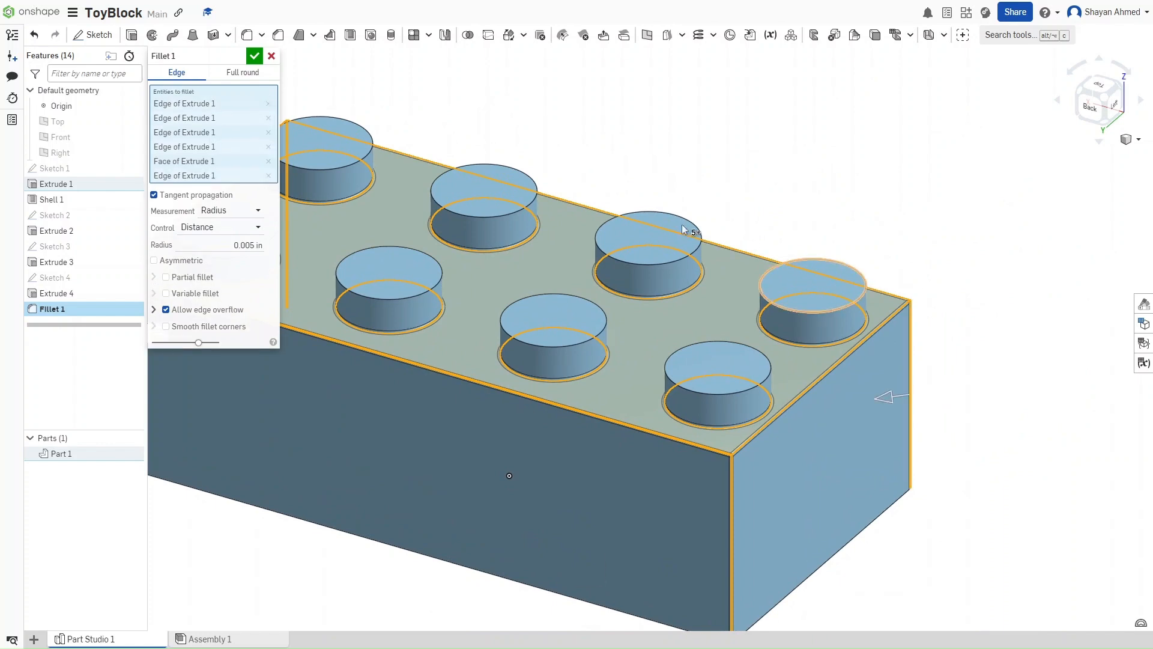
pyautogui.click(596, 211)
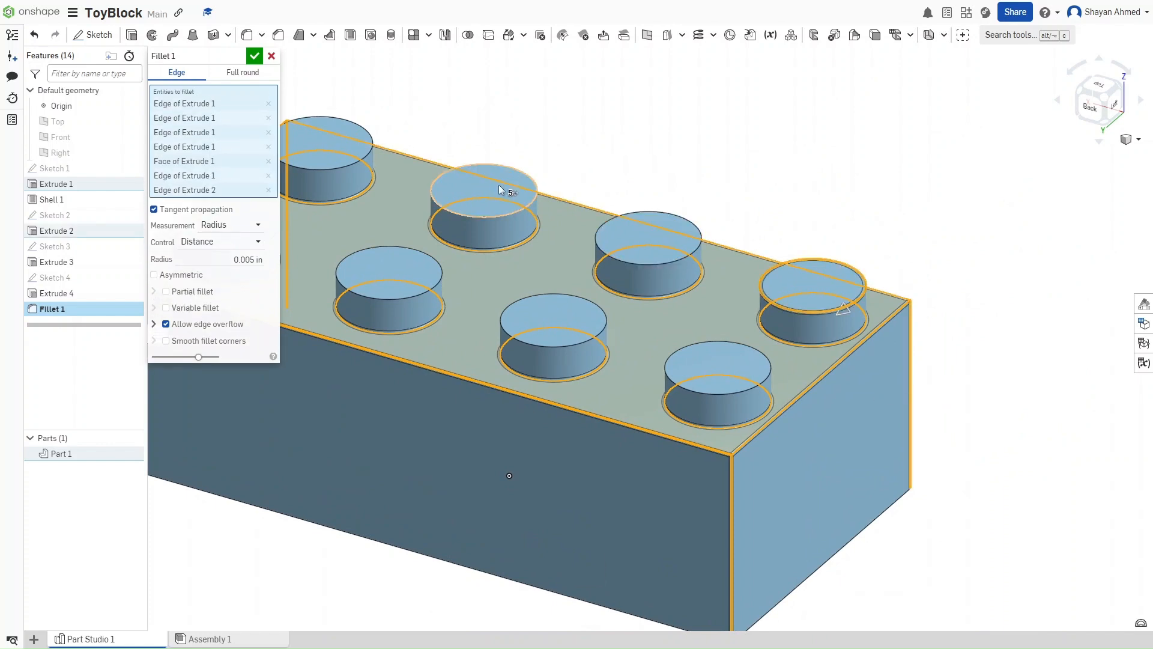
pyautogui.click(527, 203)
pyautogui.moveTo(498, 197); pyautogui.dragTo(661, 219, button='middle')
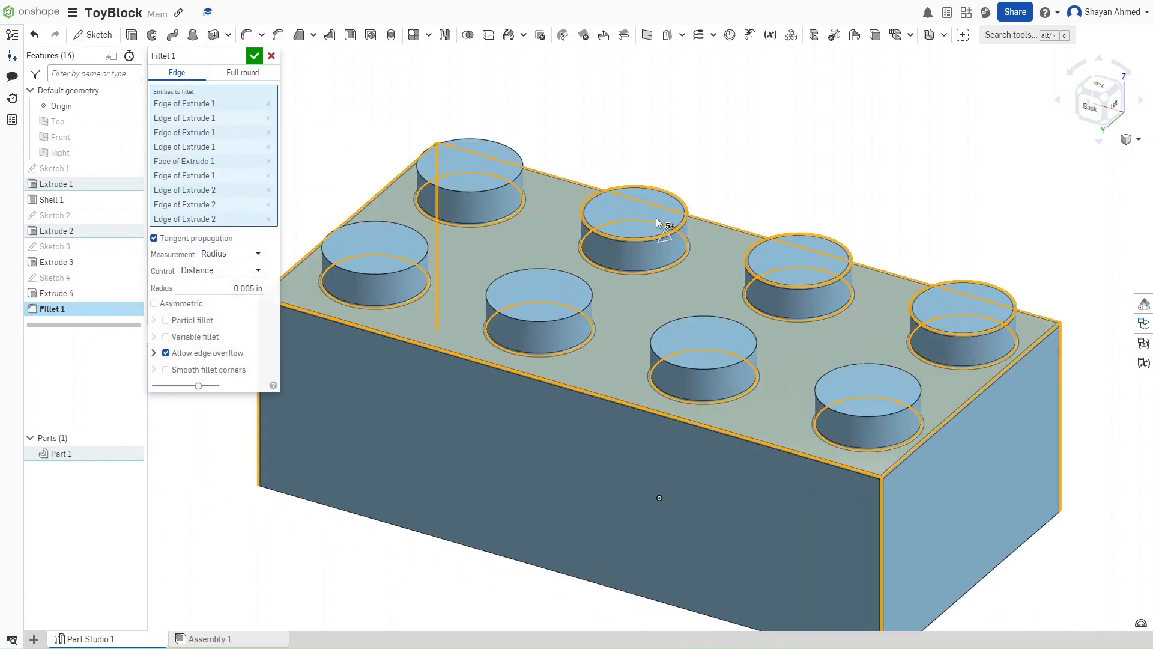
pyautogui.click(529, 184)
pyautogui.click(577, 317)
pyautogui.click(745, 368)
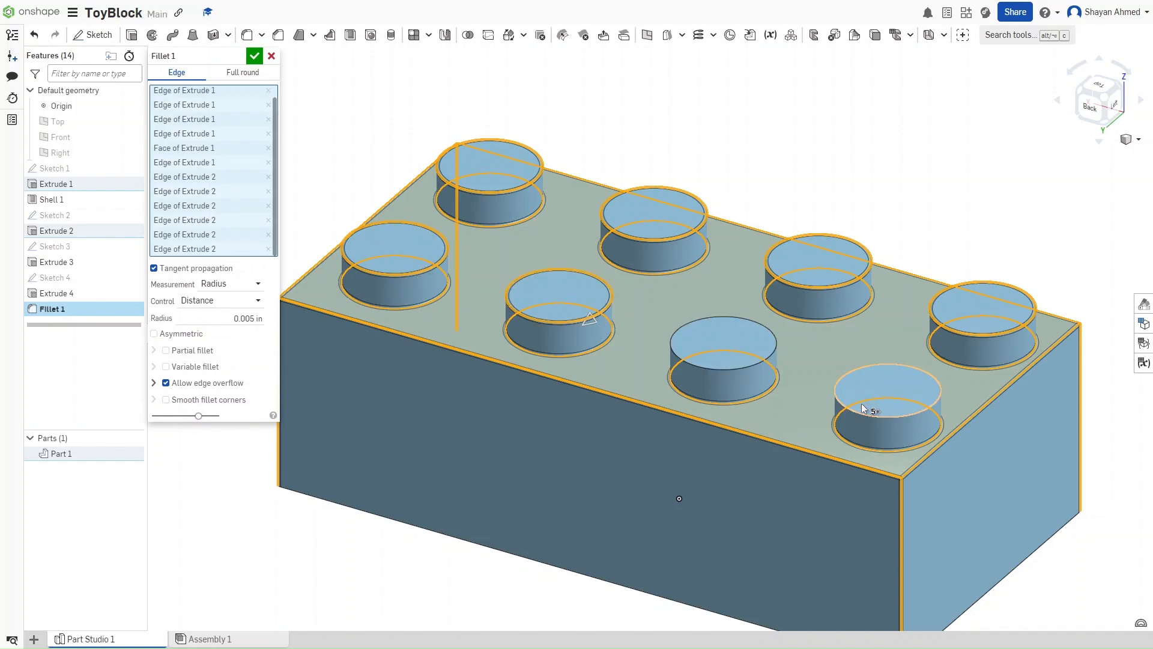
pyautogui.click(852, 412)
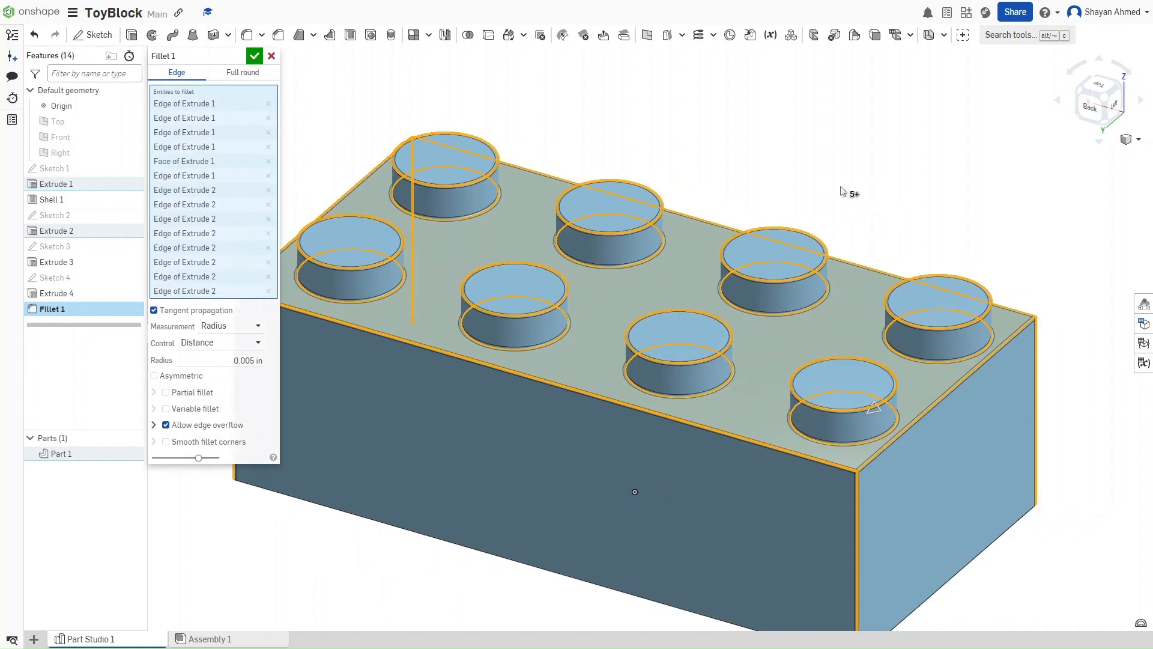
pyautogui.moveTo(855, 190); pyautogui.dragTo(901, 218, button='right')
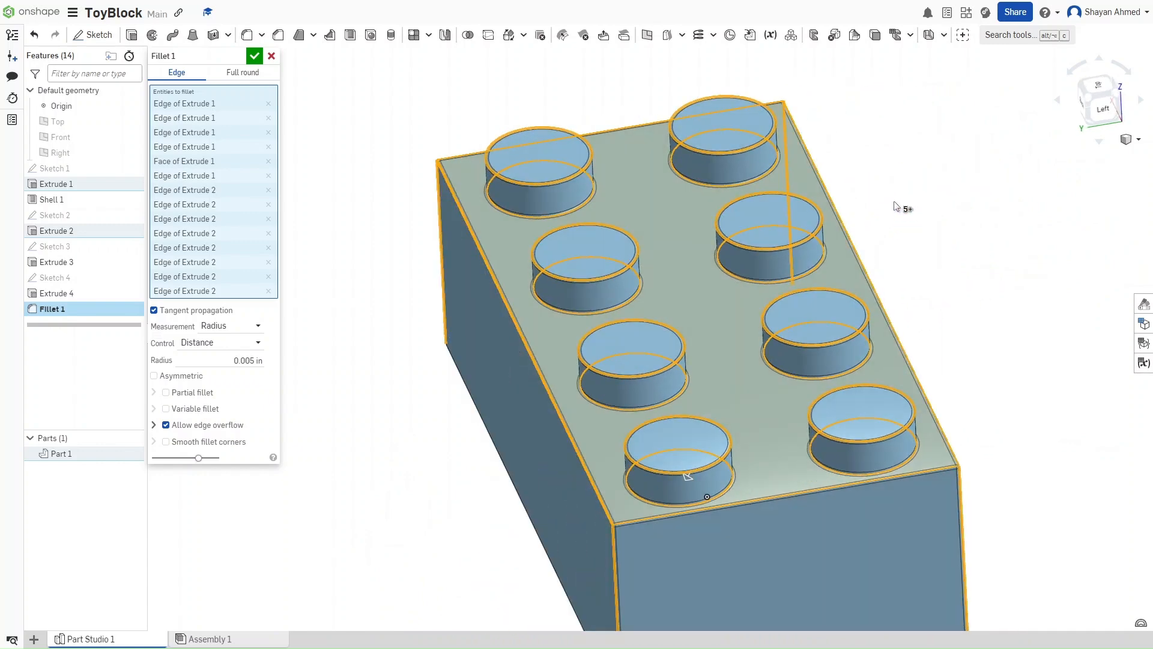
pyautogui.hotkey('shift', '7')
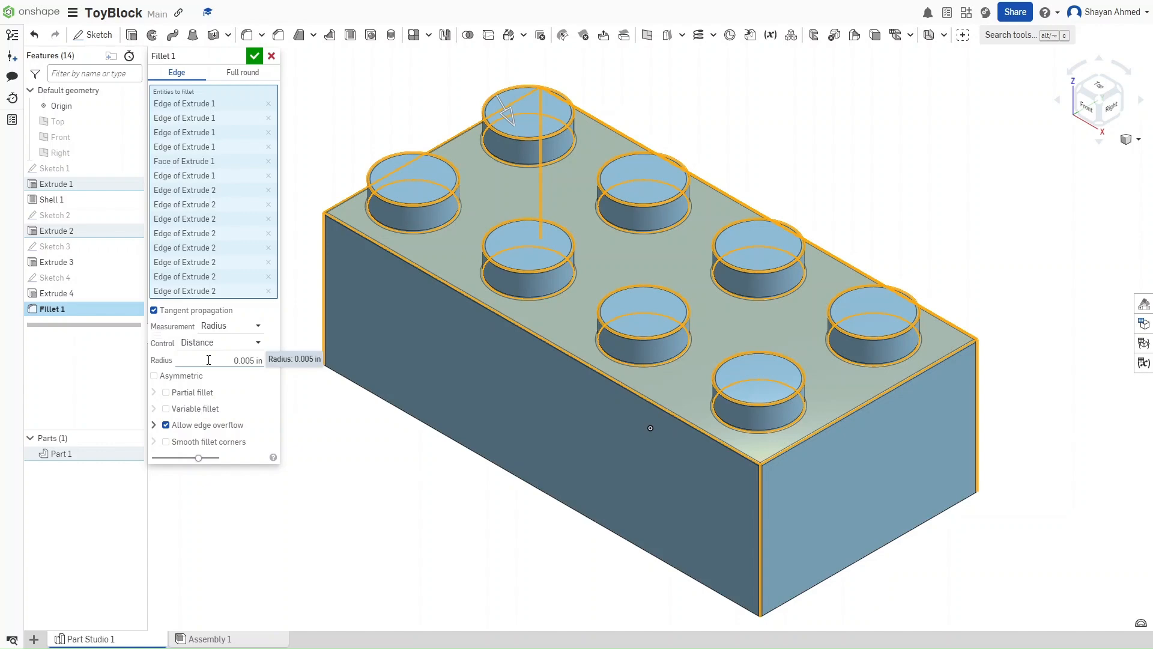
pyautogui.click(254, 56)
# - Examine the rounded edges on the studs and at the block's front corner
pyautogui.scroll(2, 516, 131)
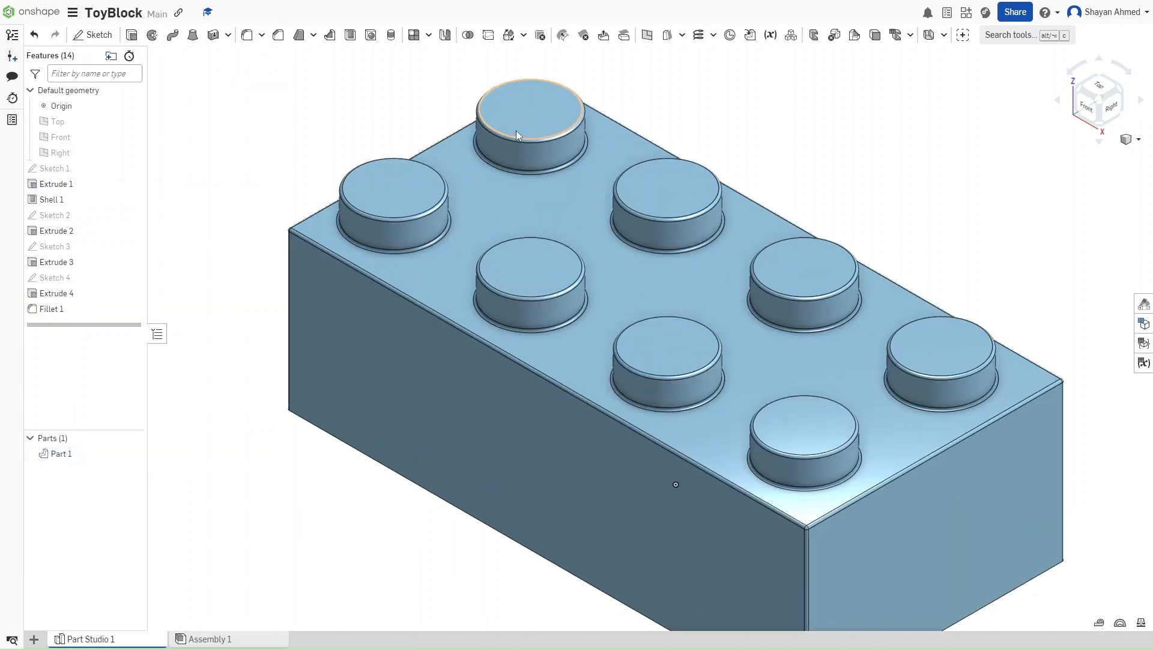
pyautogui.scroll(5, 516, 131)
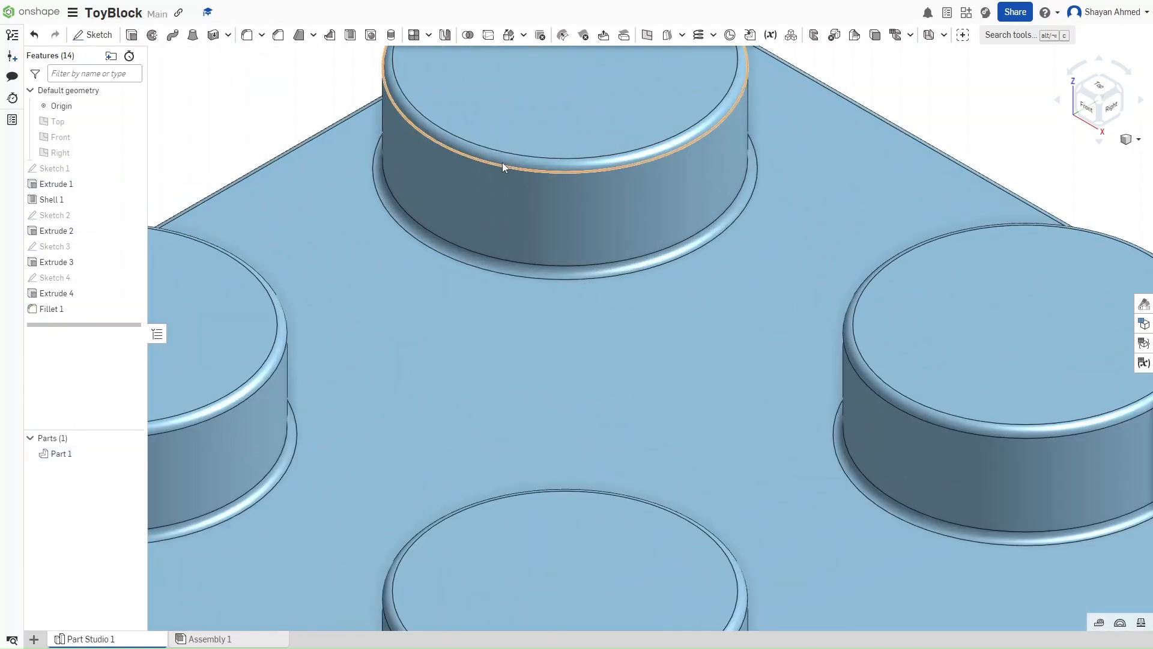
pyautogui.scroll(-8, 501, 161)
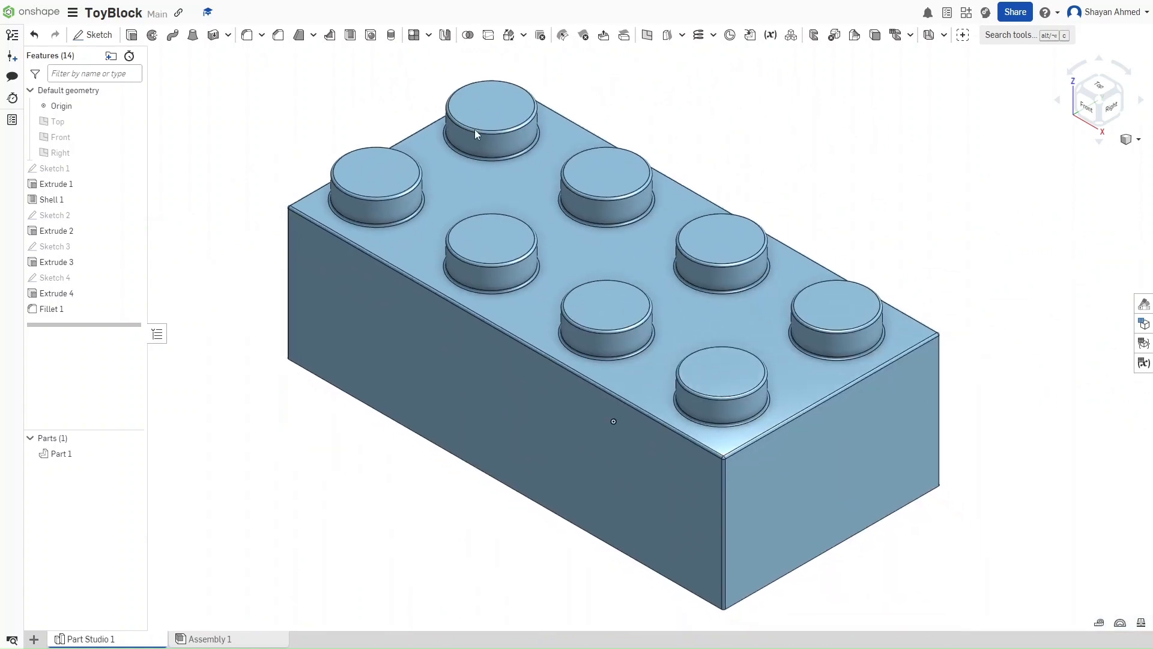
pyautogui.scroll(6, 746, 514)
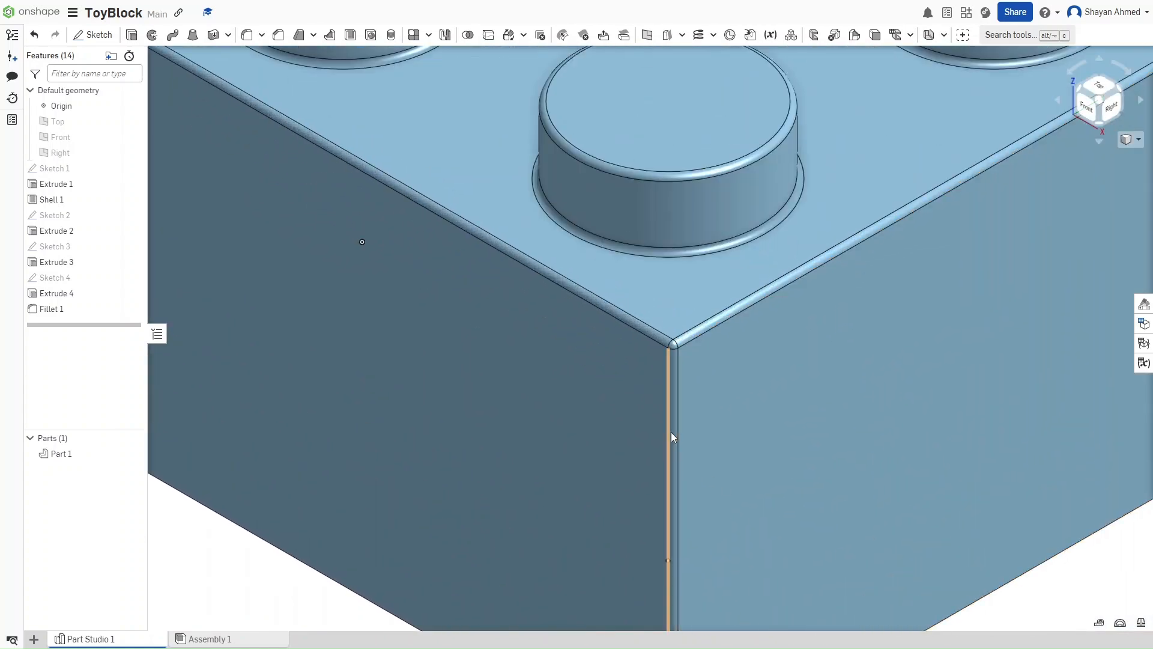
pyautogui.scroll(-6, 672, 433)
pyautogui.moveTo(689, 140); pyautogui.dragTo(736, 186, button='middle')
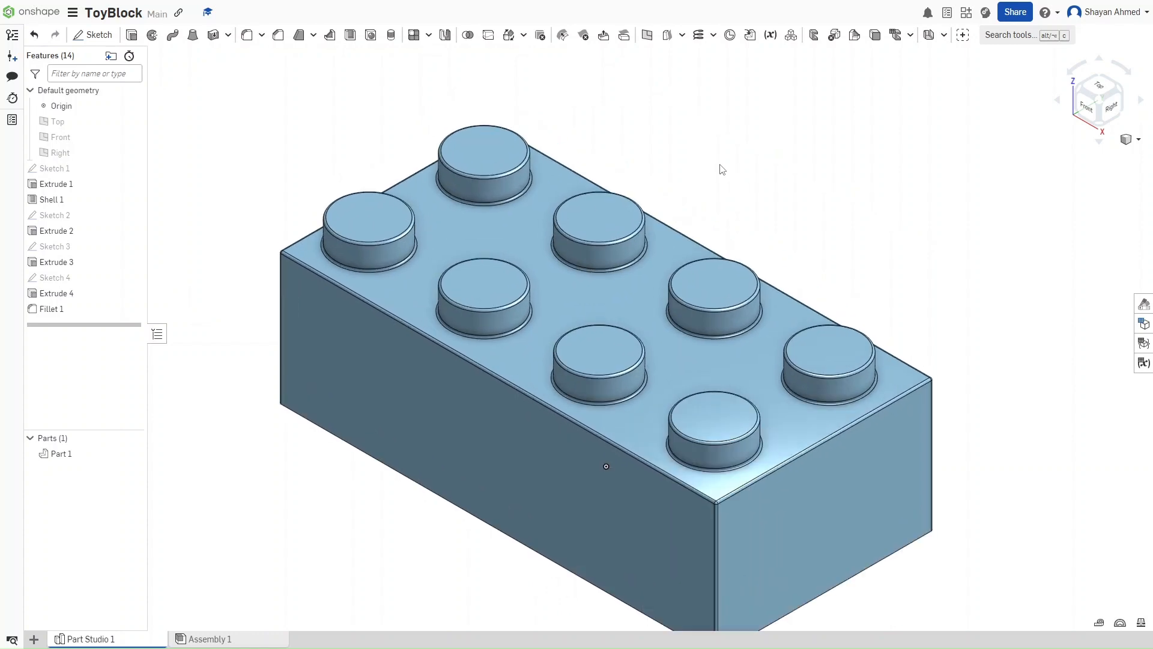
pyautogui.scroll(2, 719, 168)
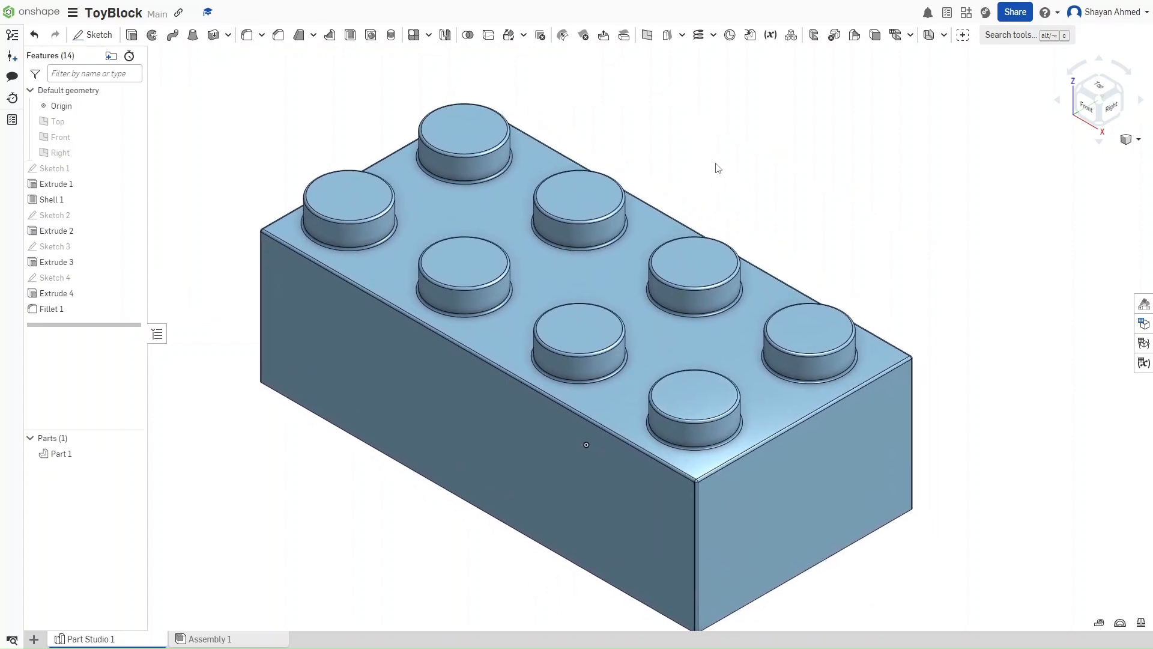